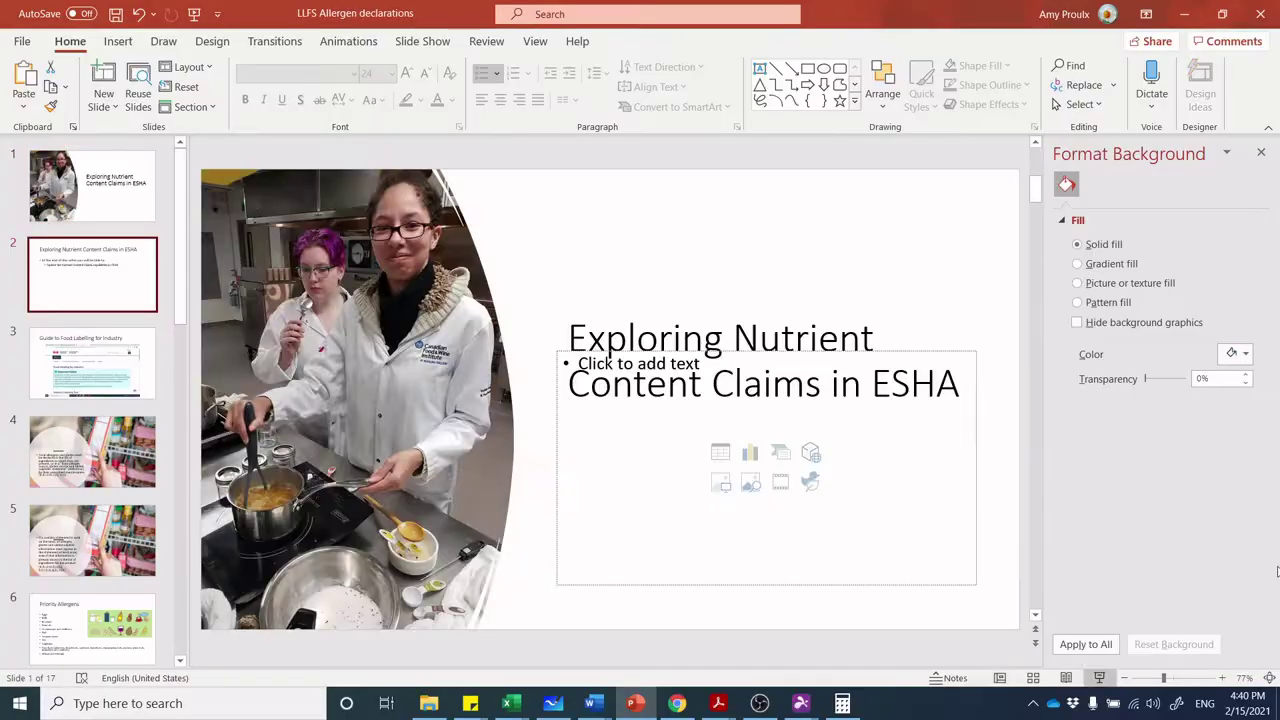
Return to Genesis R&D and open the Carrot kale coleslaw recipe's label
mouse_move(810, 706)
click(859, 655)
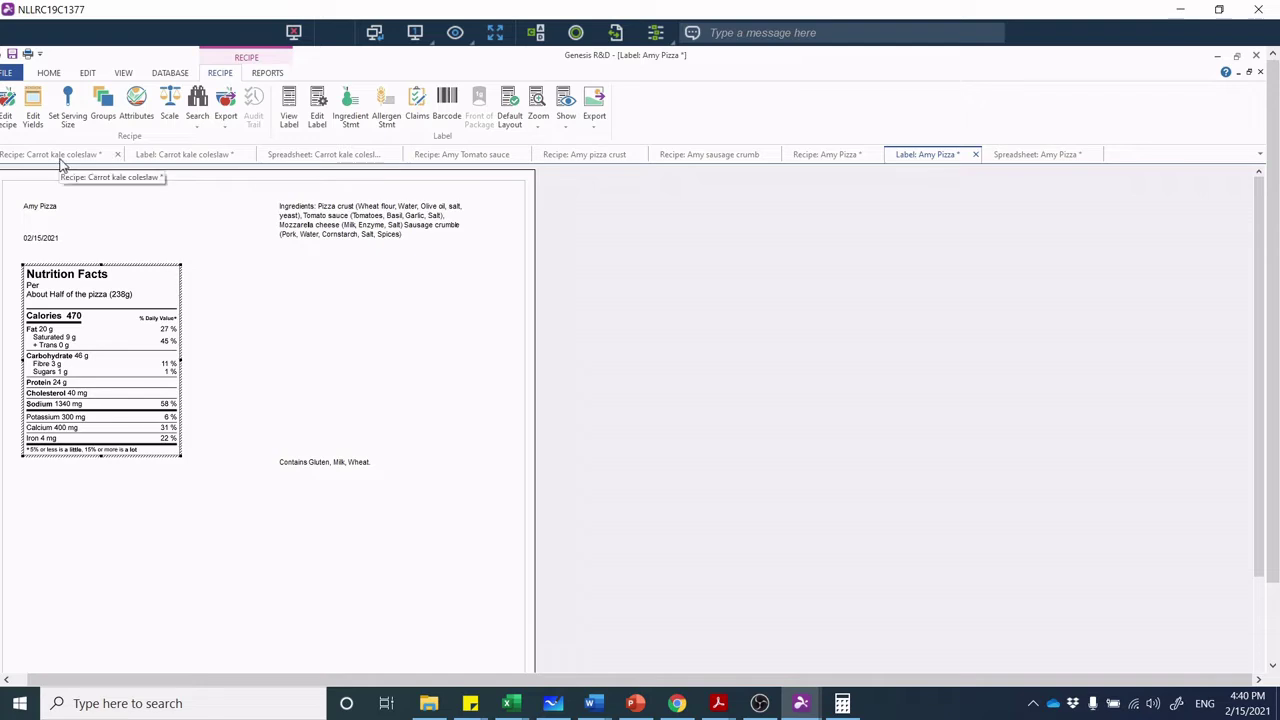
click(60, 164)
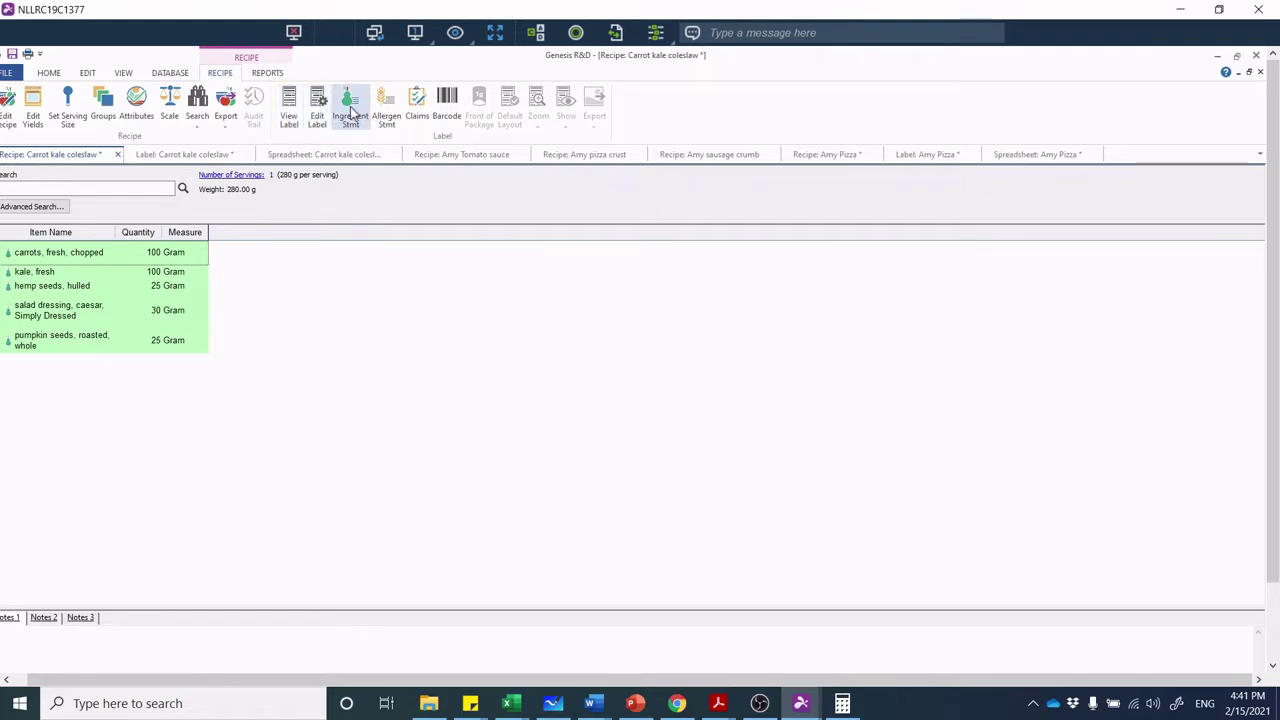
click(206, 156)
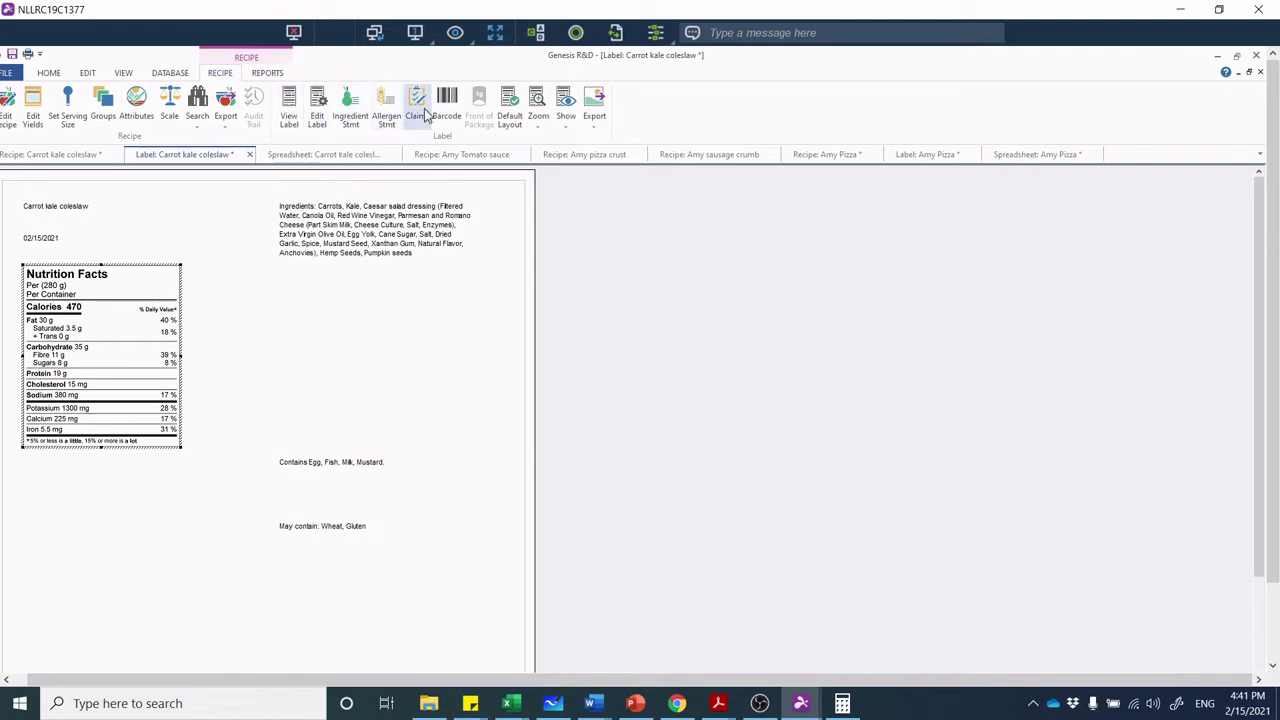
In Label Settings, tick Hide for both calculated serving size and servings per container
click(315, 106)
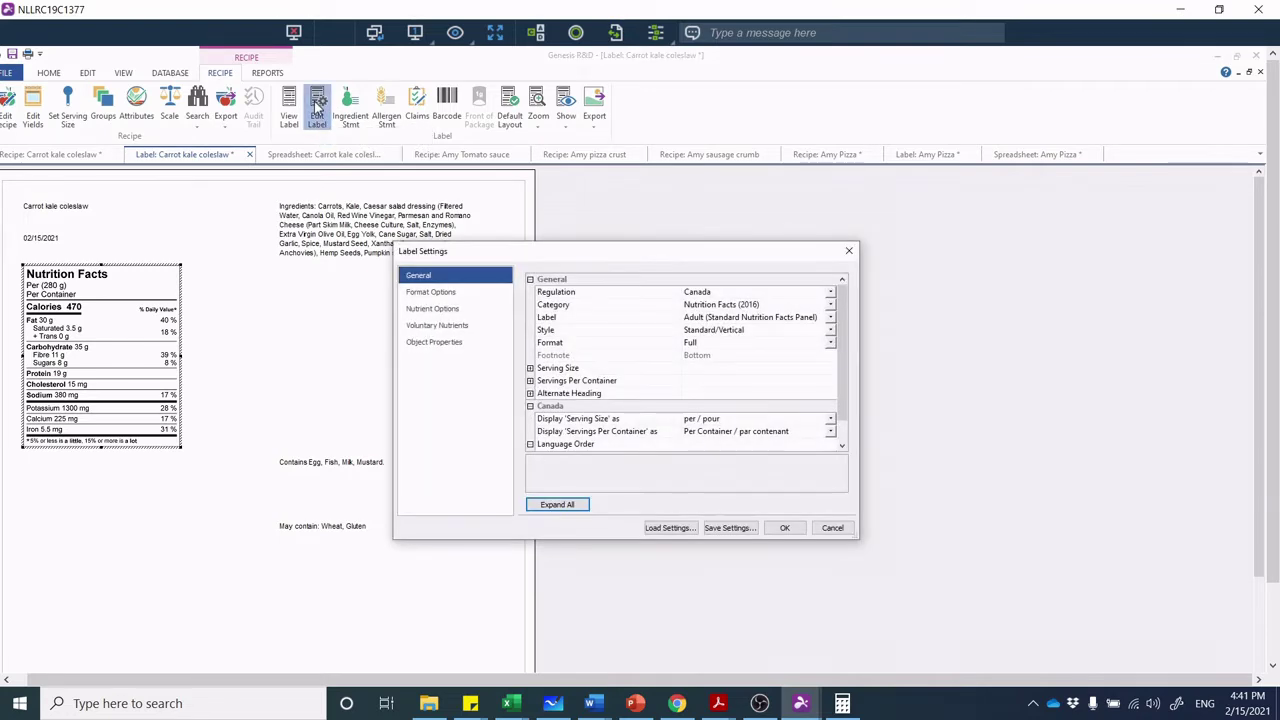
click(531, 370)
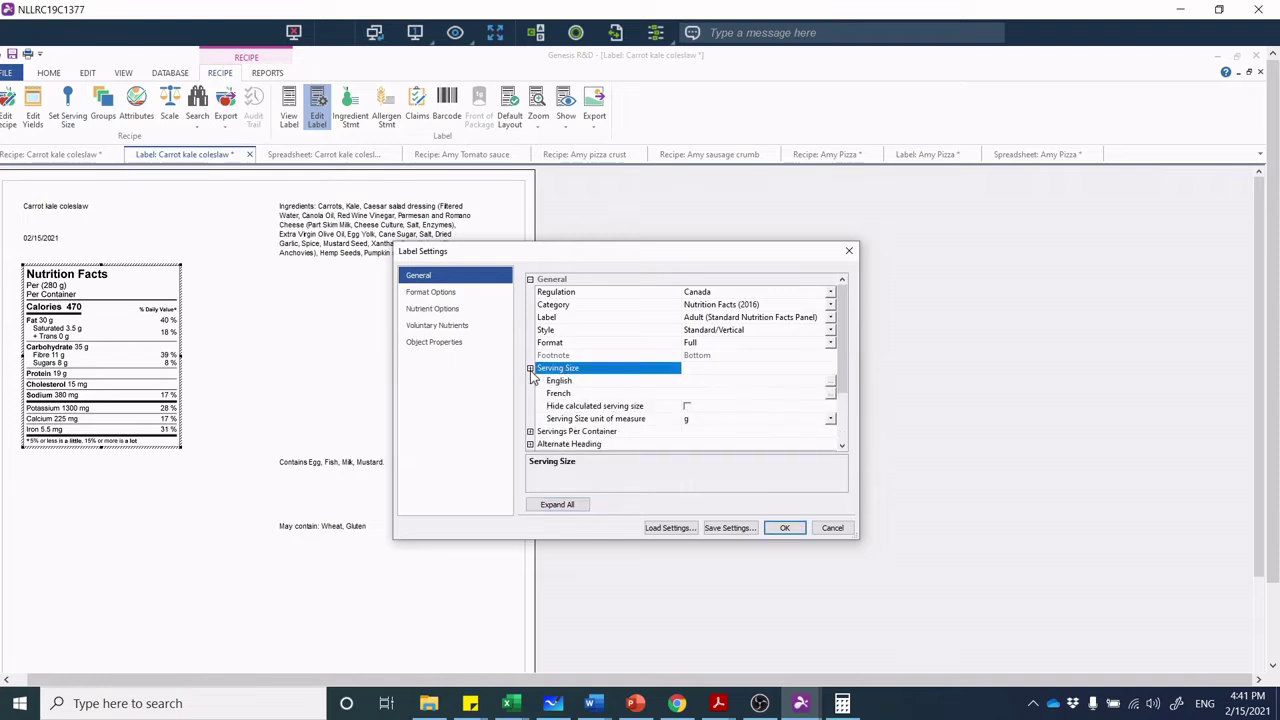
click(686, 406)
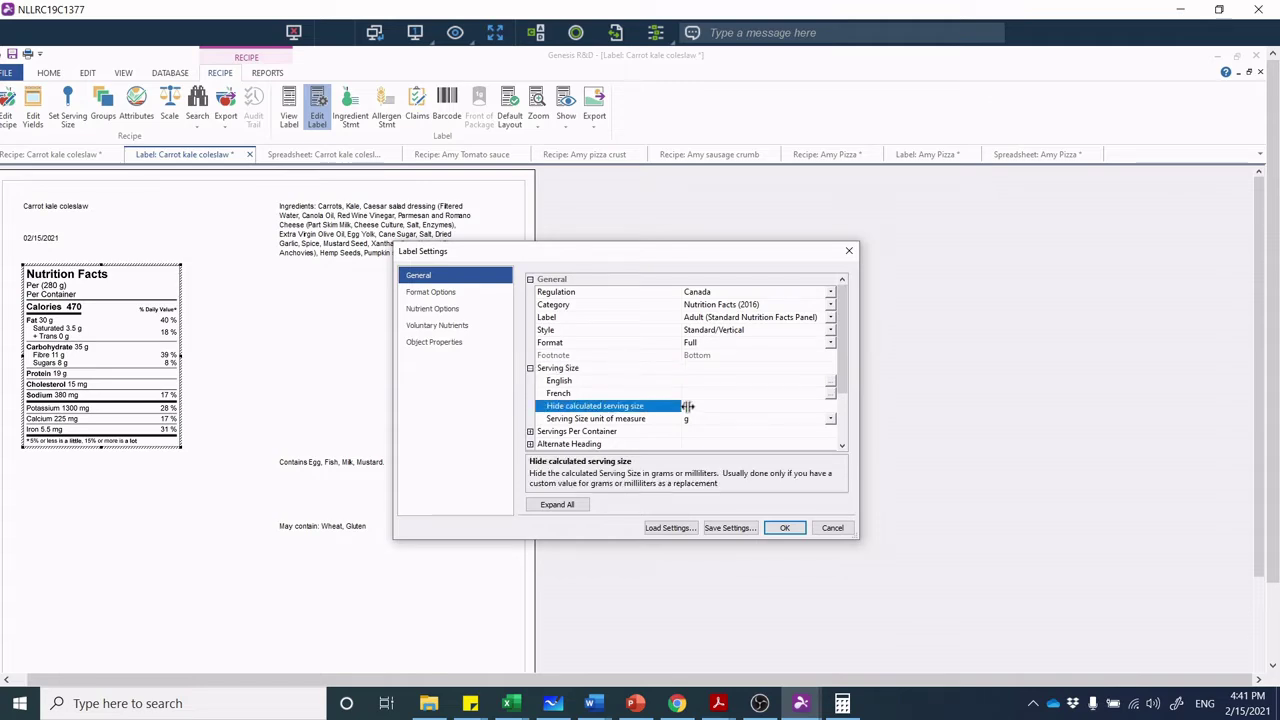
click(530, 432)
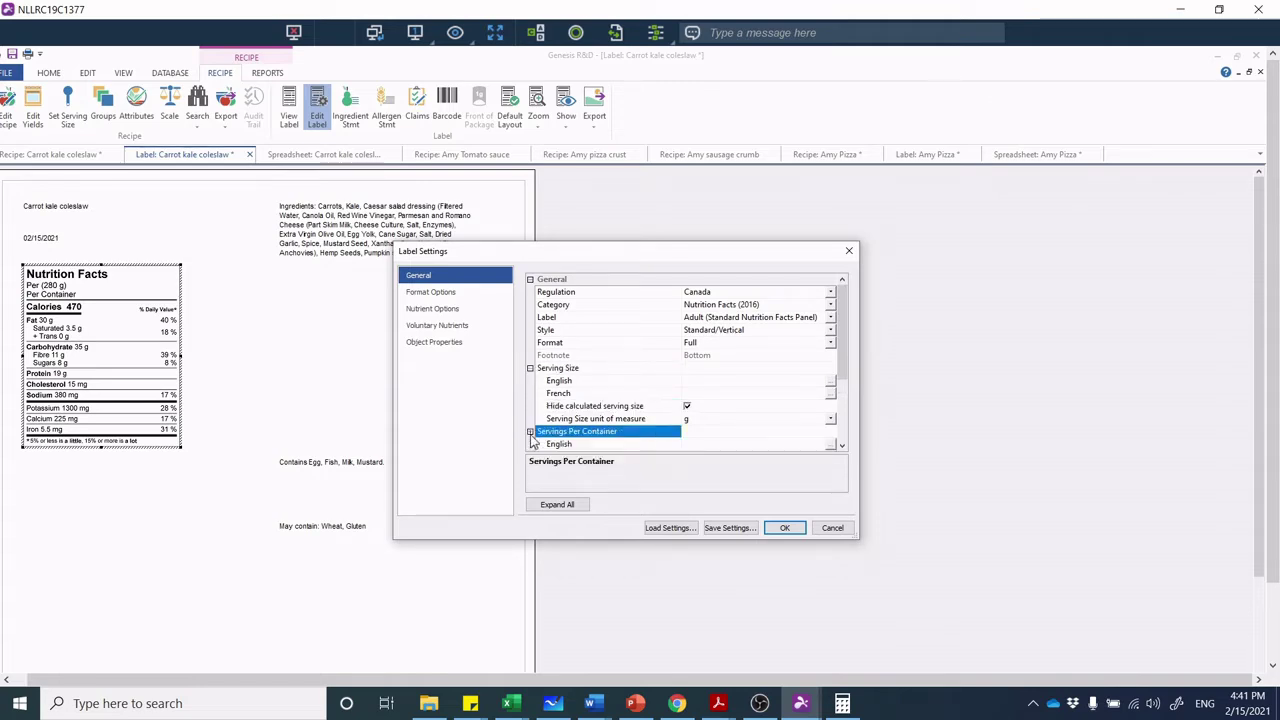
drag(841, 353, 857, 404)
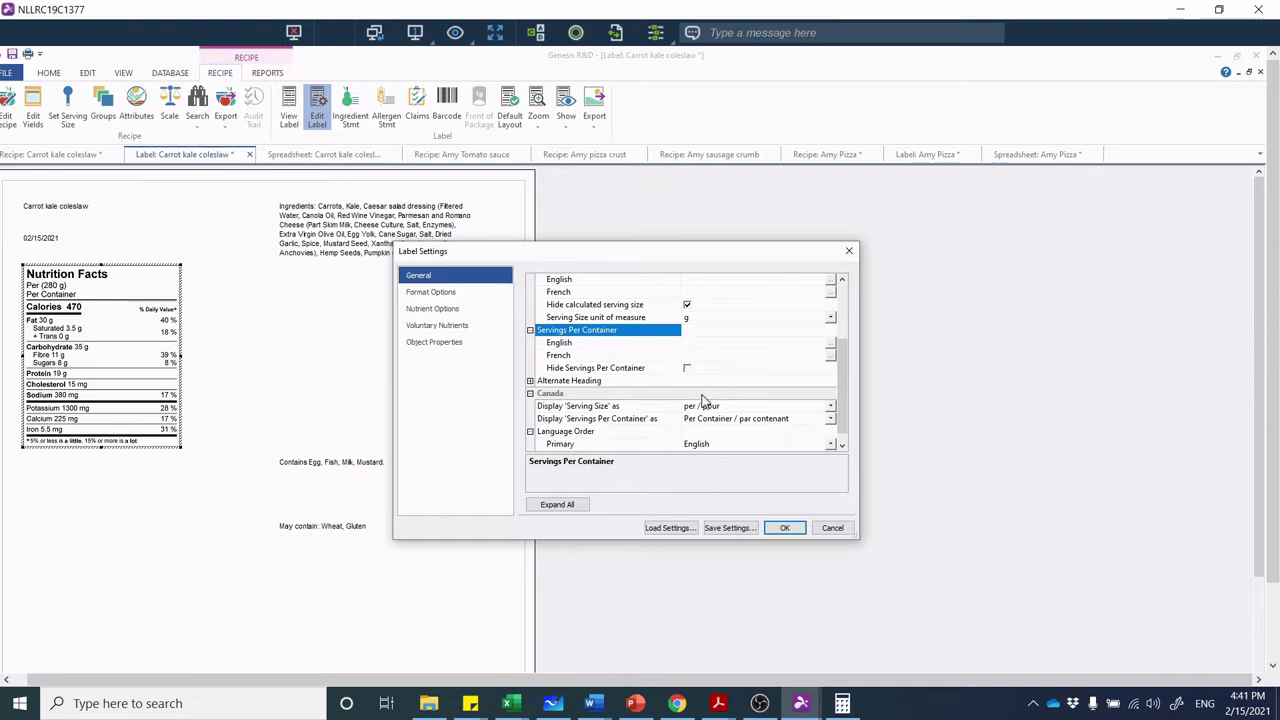
click(688, 368)
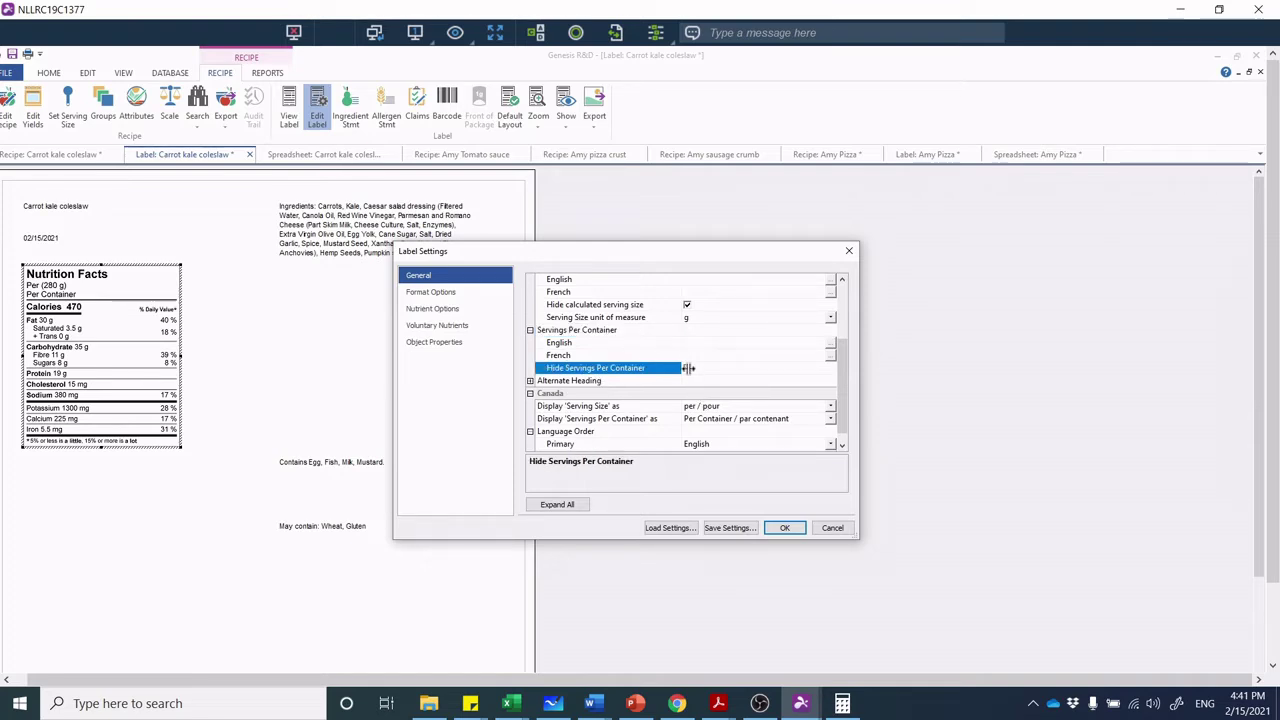
click(687, 368)
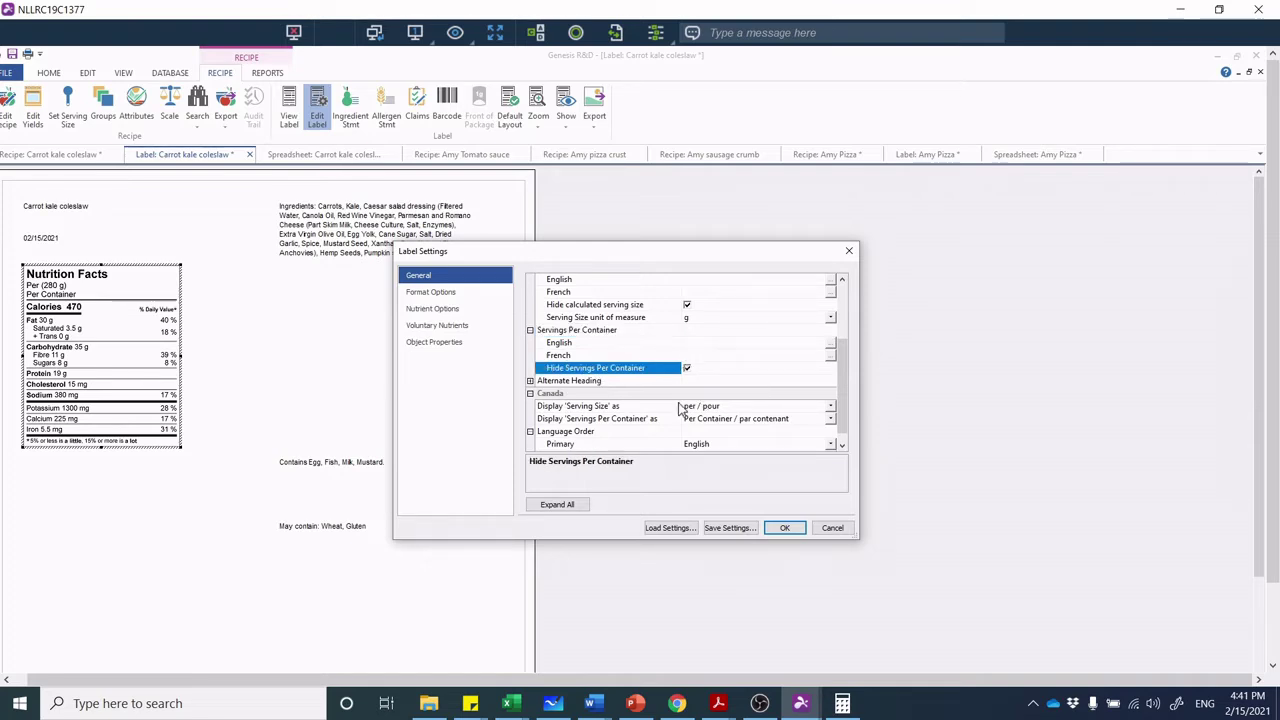
click(785, 529)
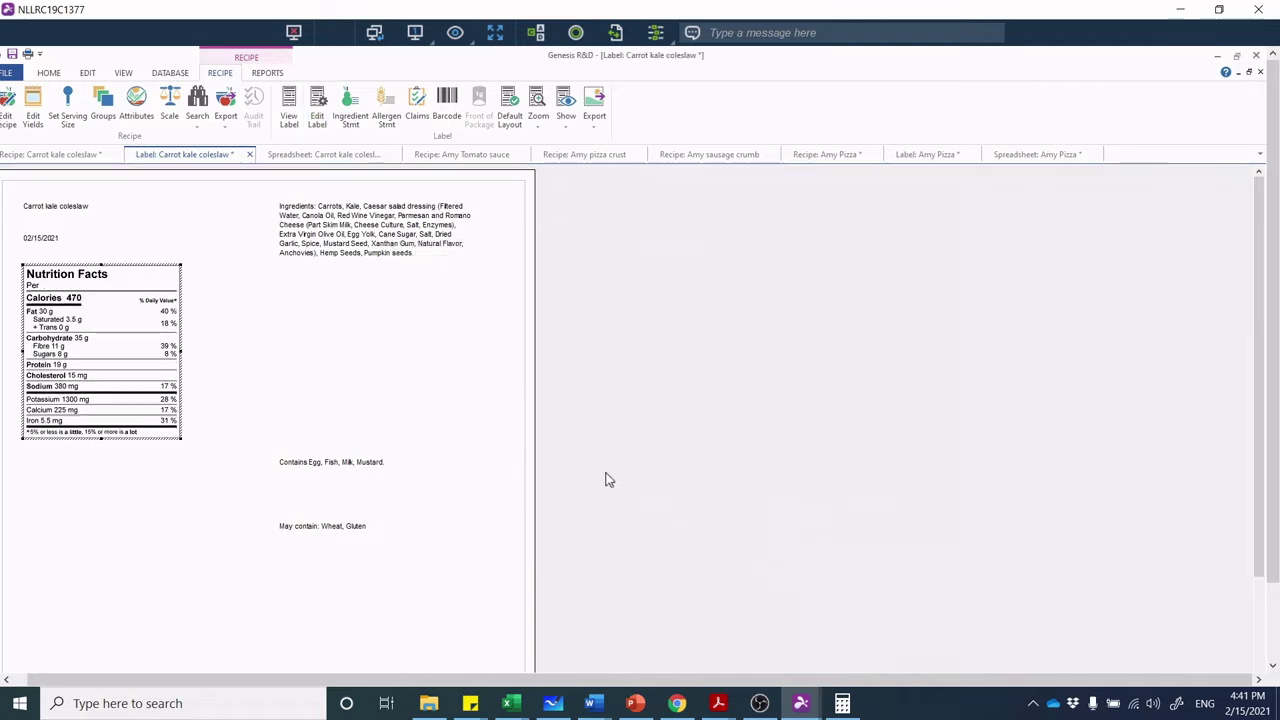
click(679, 706)
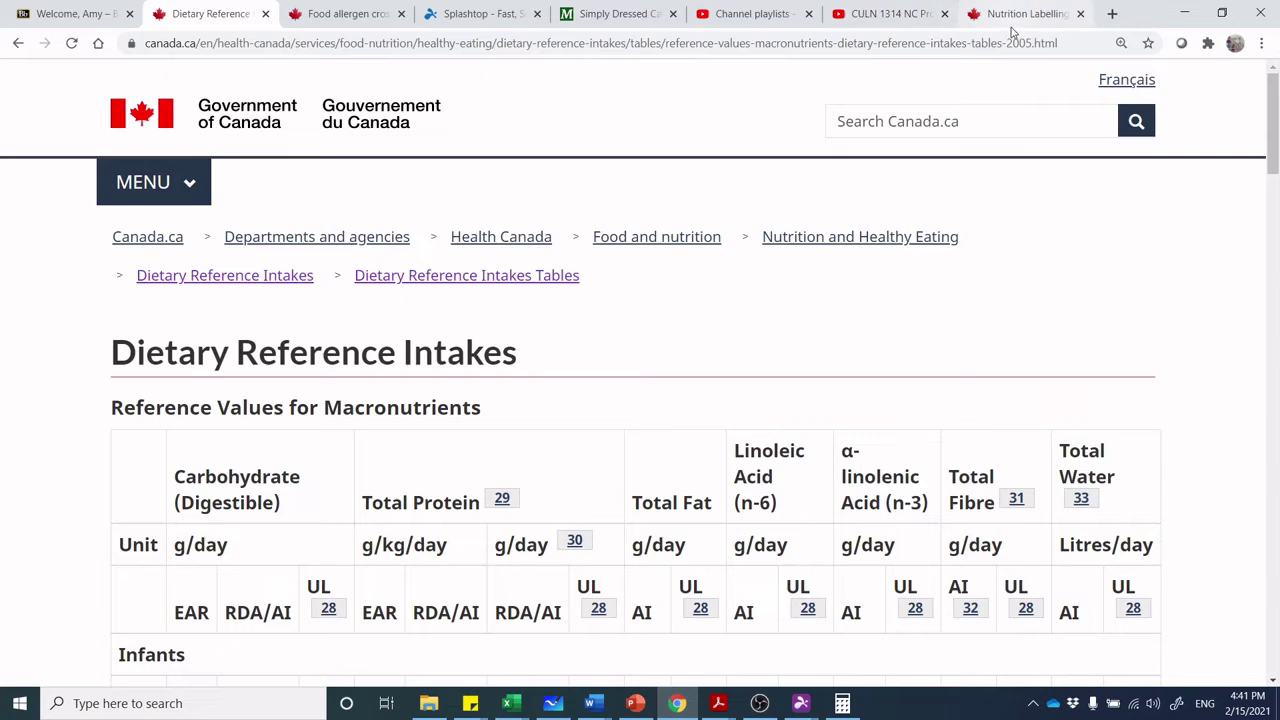
click(1012, 26)
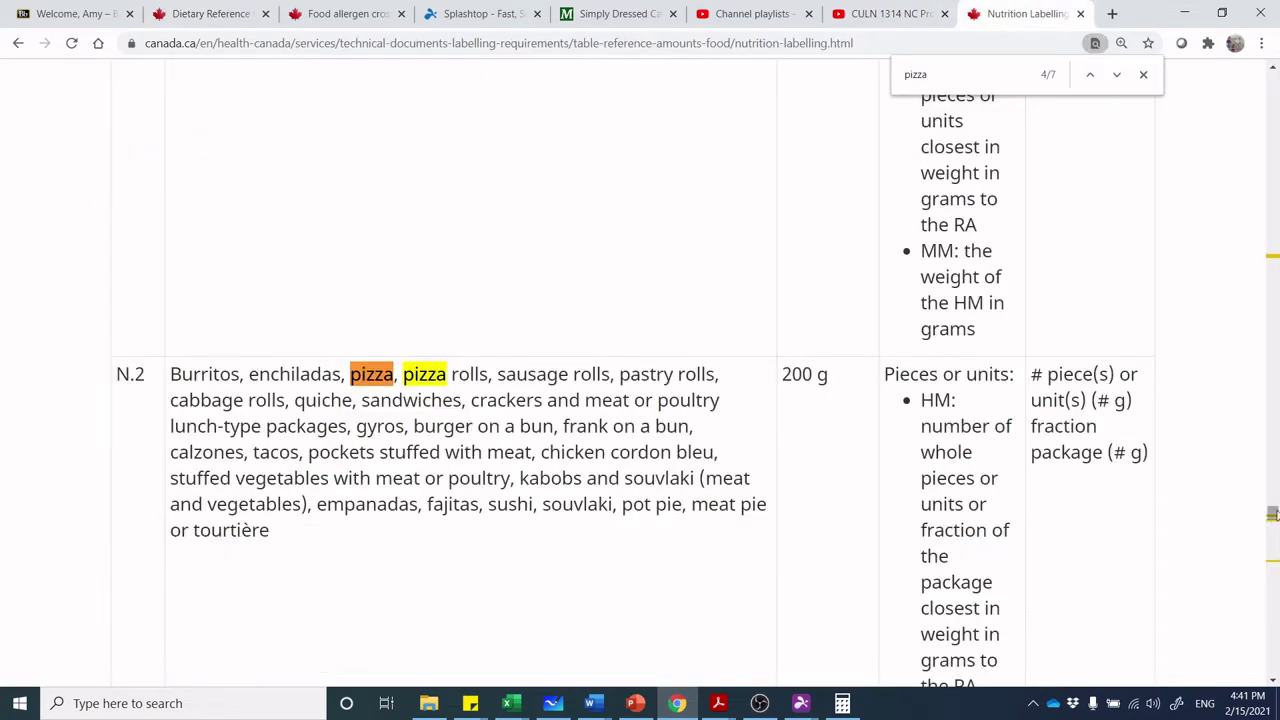
drag(1272, 514, 1272, 494)
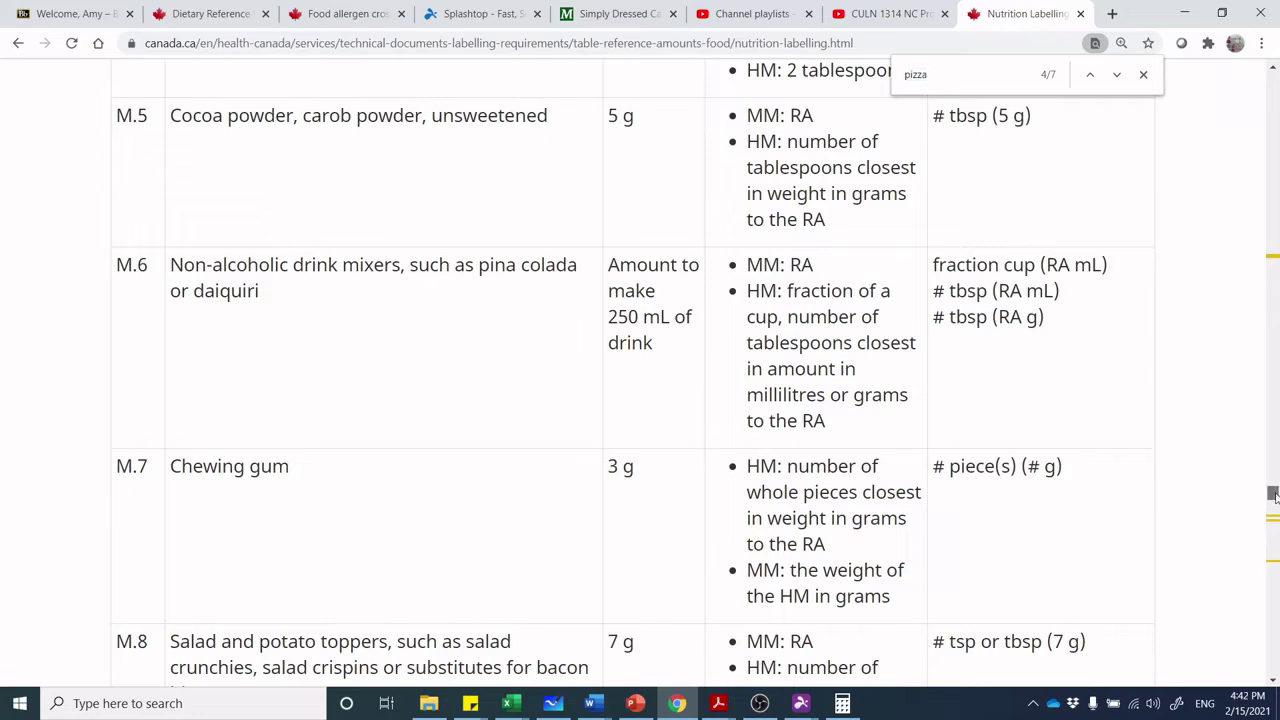
drag(1272, 494, 1272, 80)
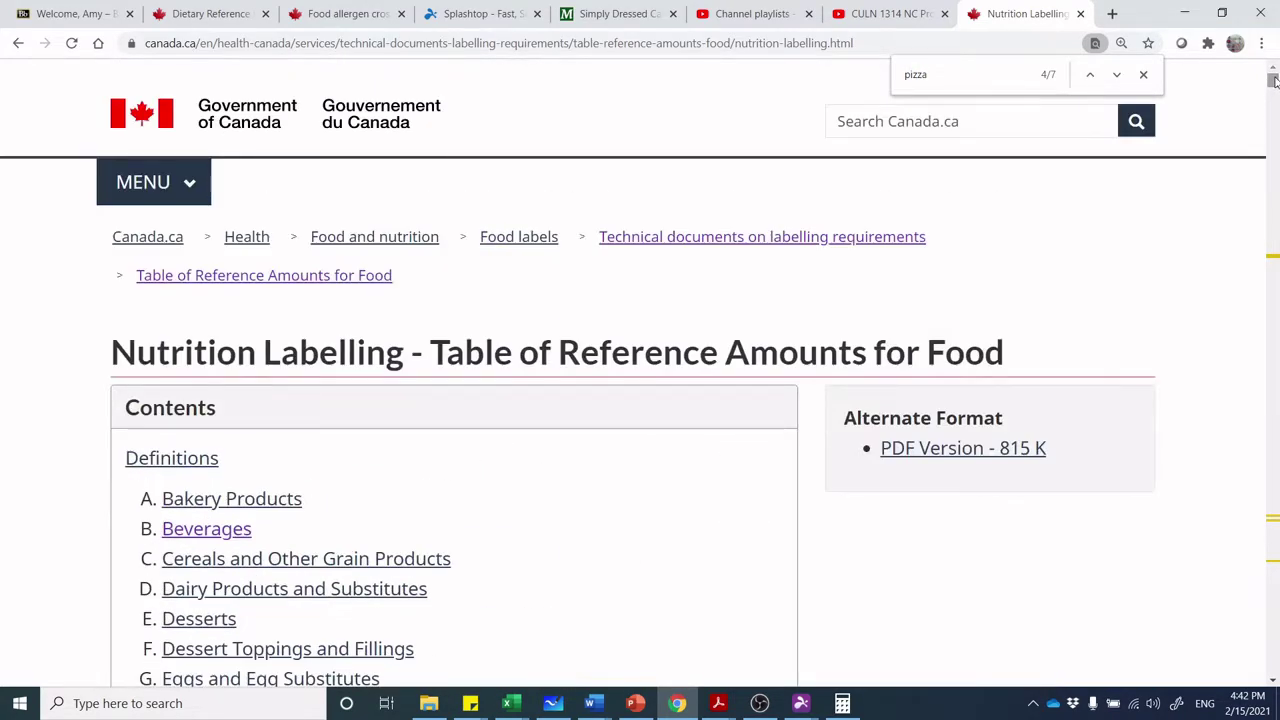
double_click(938, 91)
text(sa)
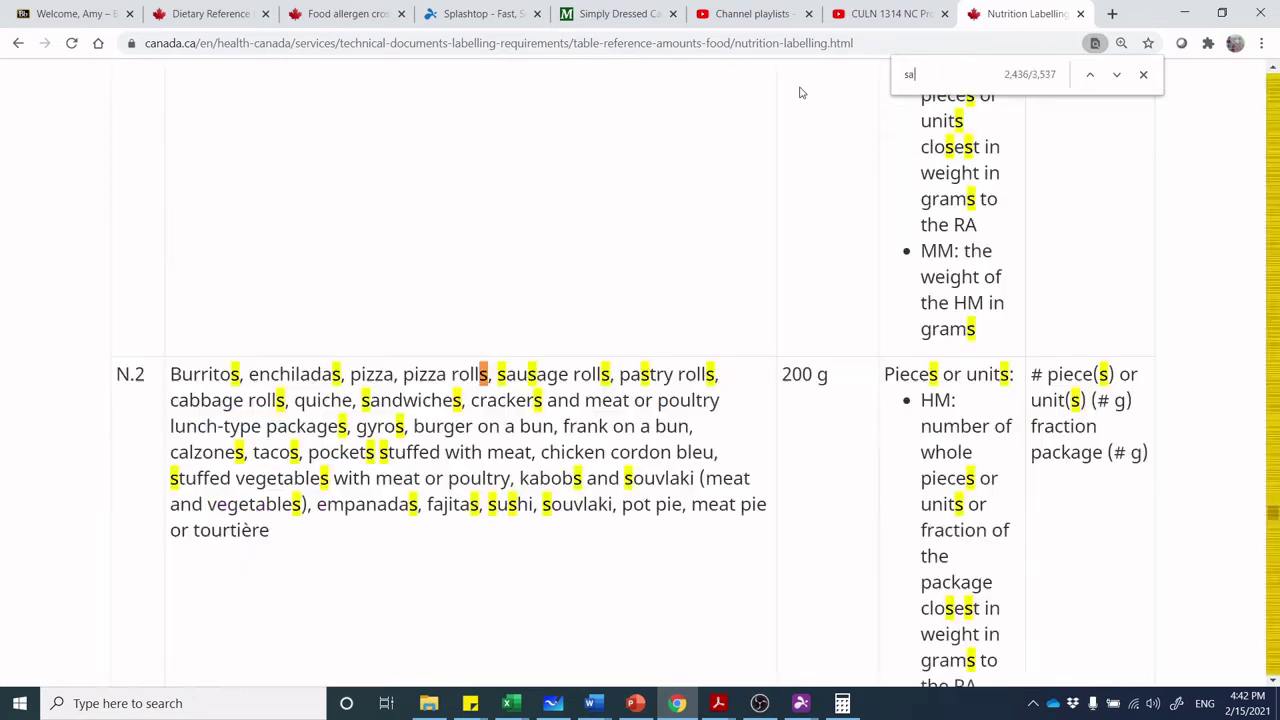
text(lad)
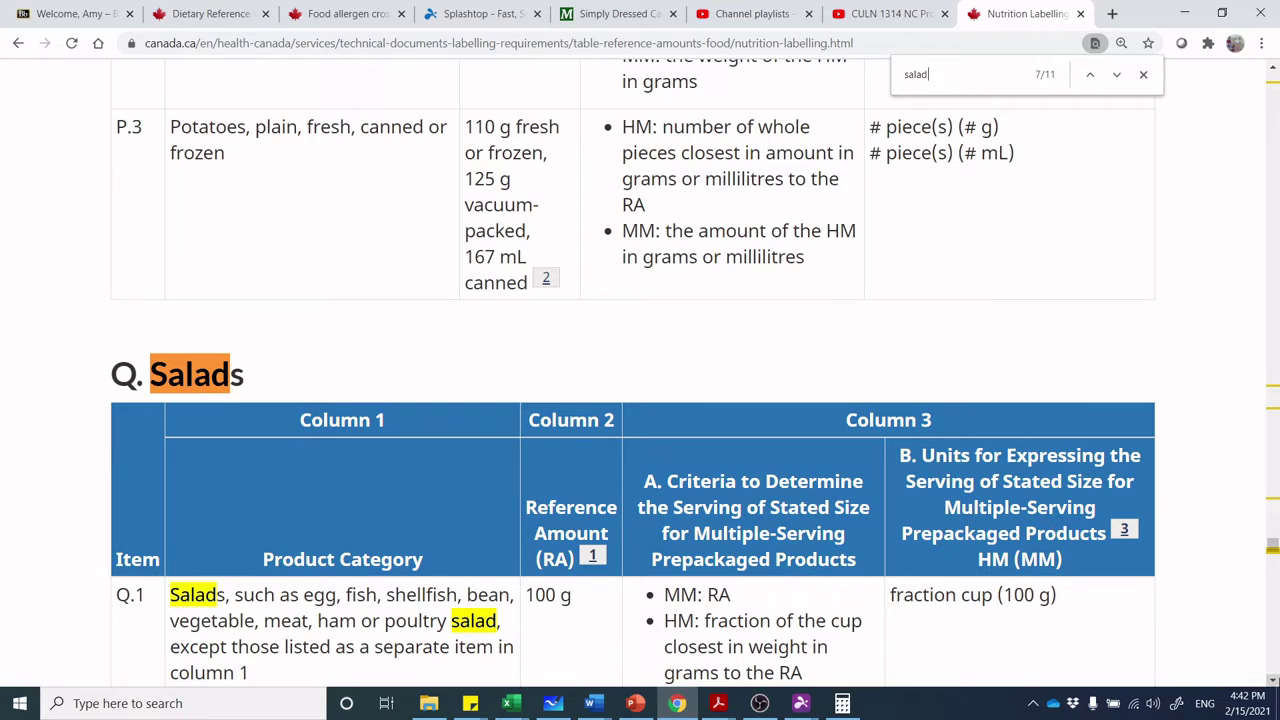
click(1274, 681)
click(1274, 681)
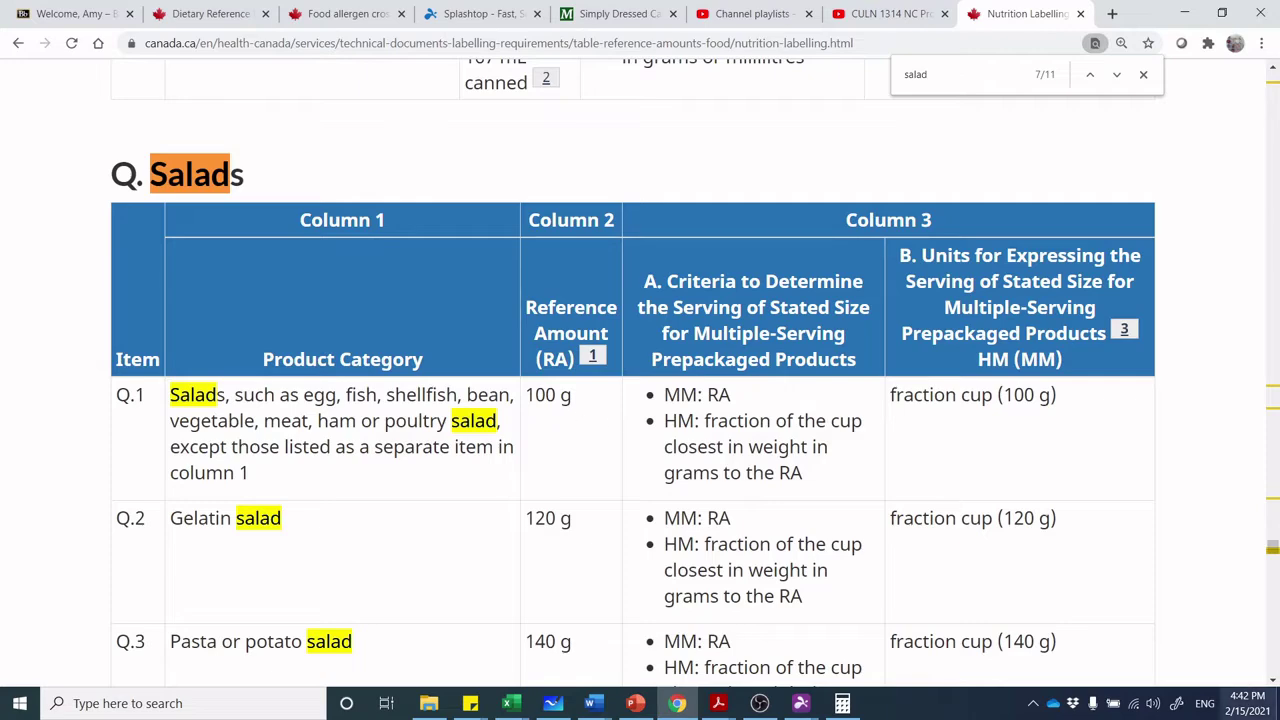
click(1274, 681)
click(1274, 681)
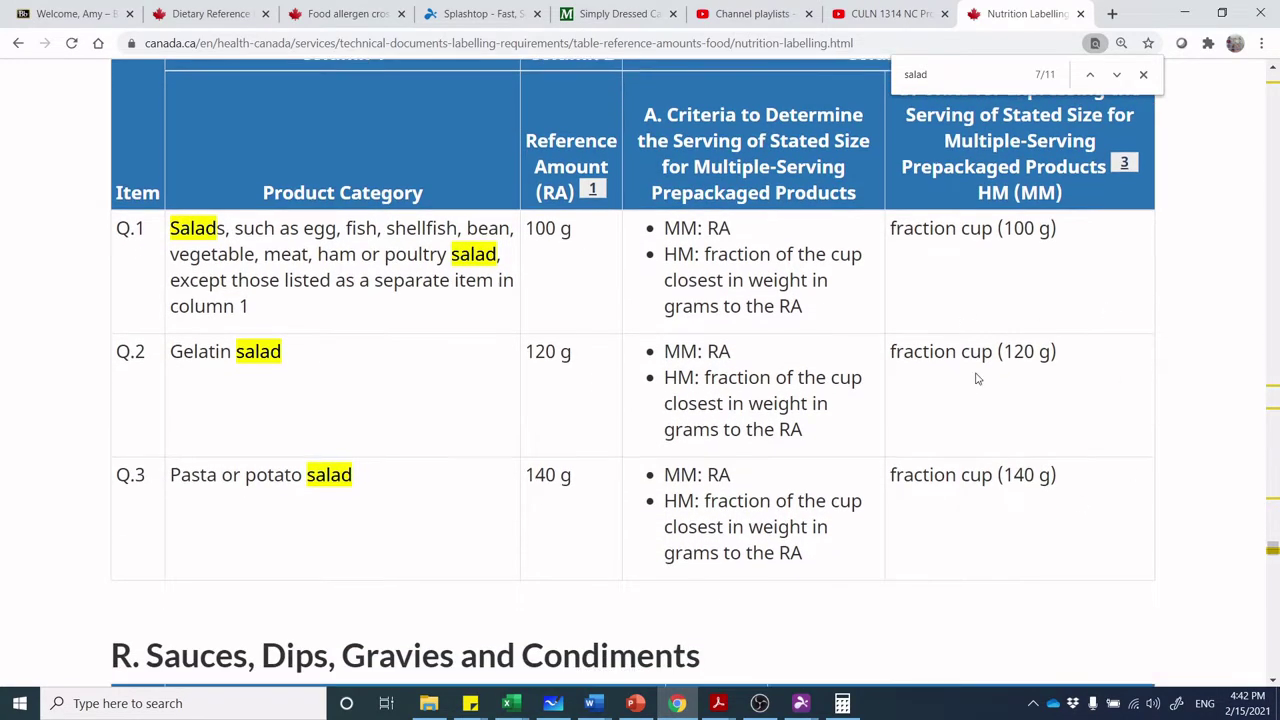
click(800, 703)
click(843, 632)
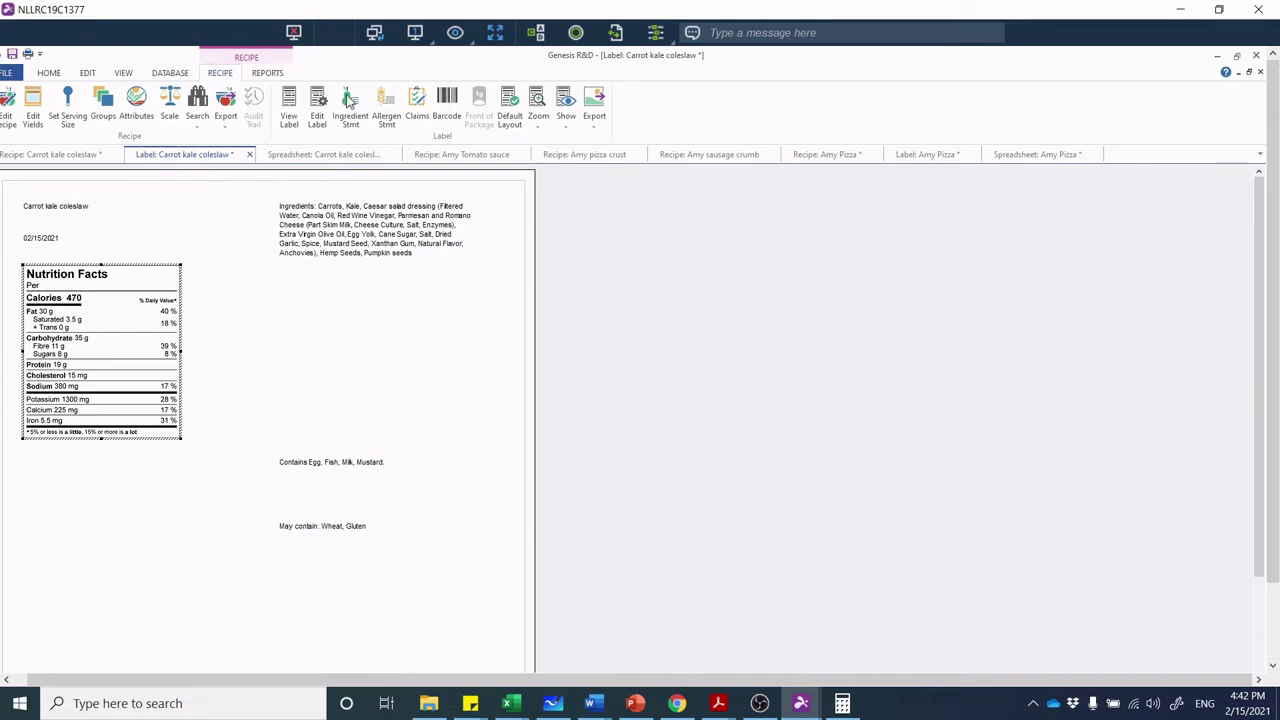
Set the coleslaw serving to weigh 100 grams
click(67, 104)
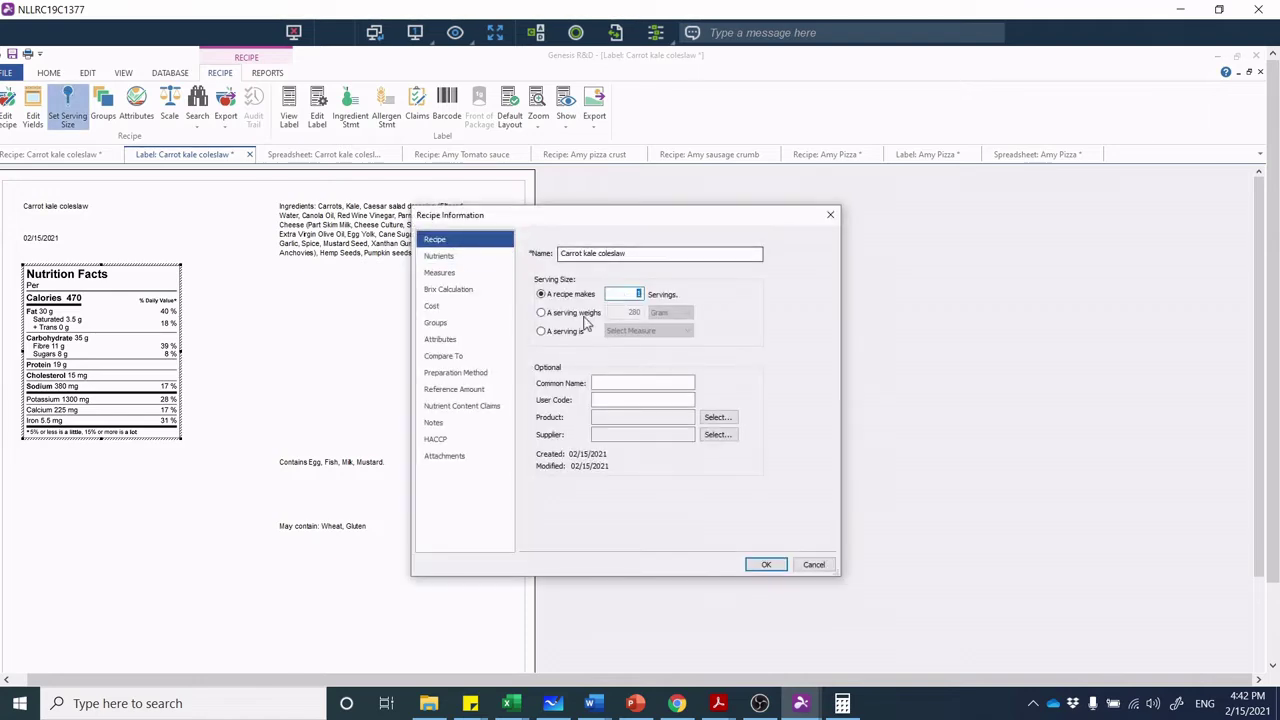
click(540, 313)
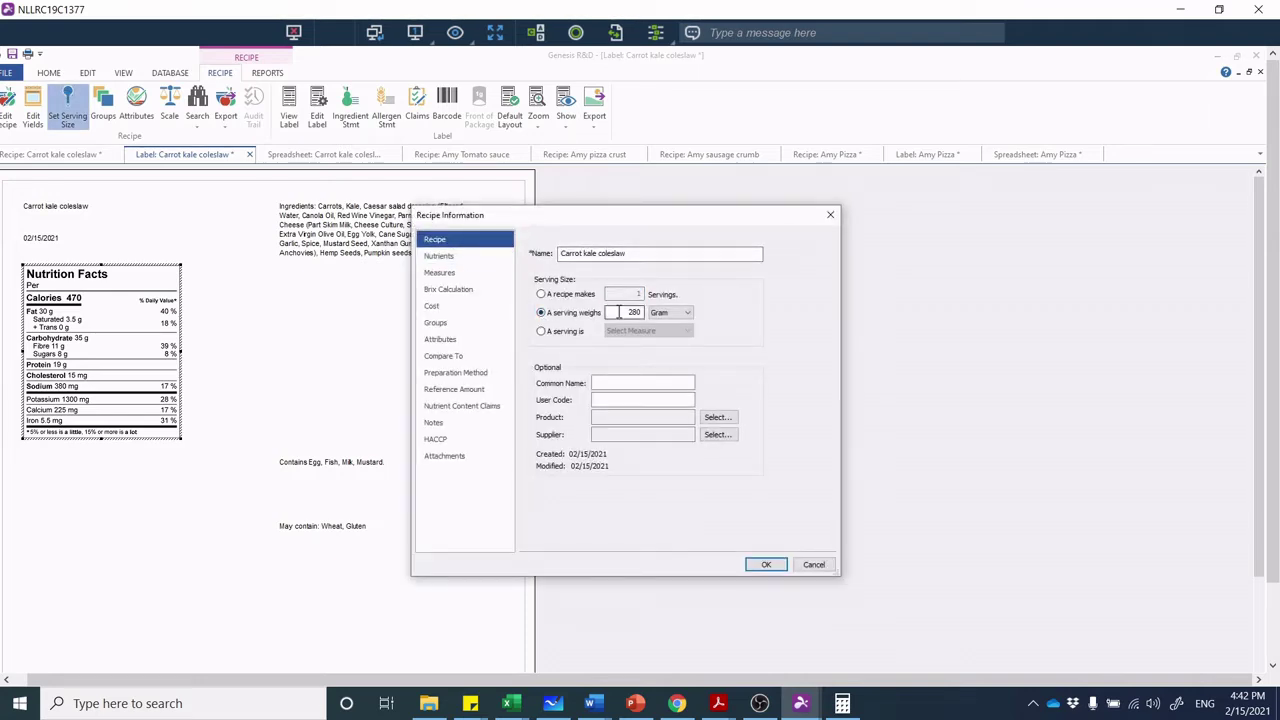
text(100)
key(Return)
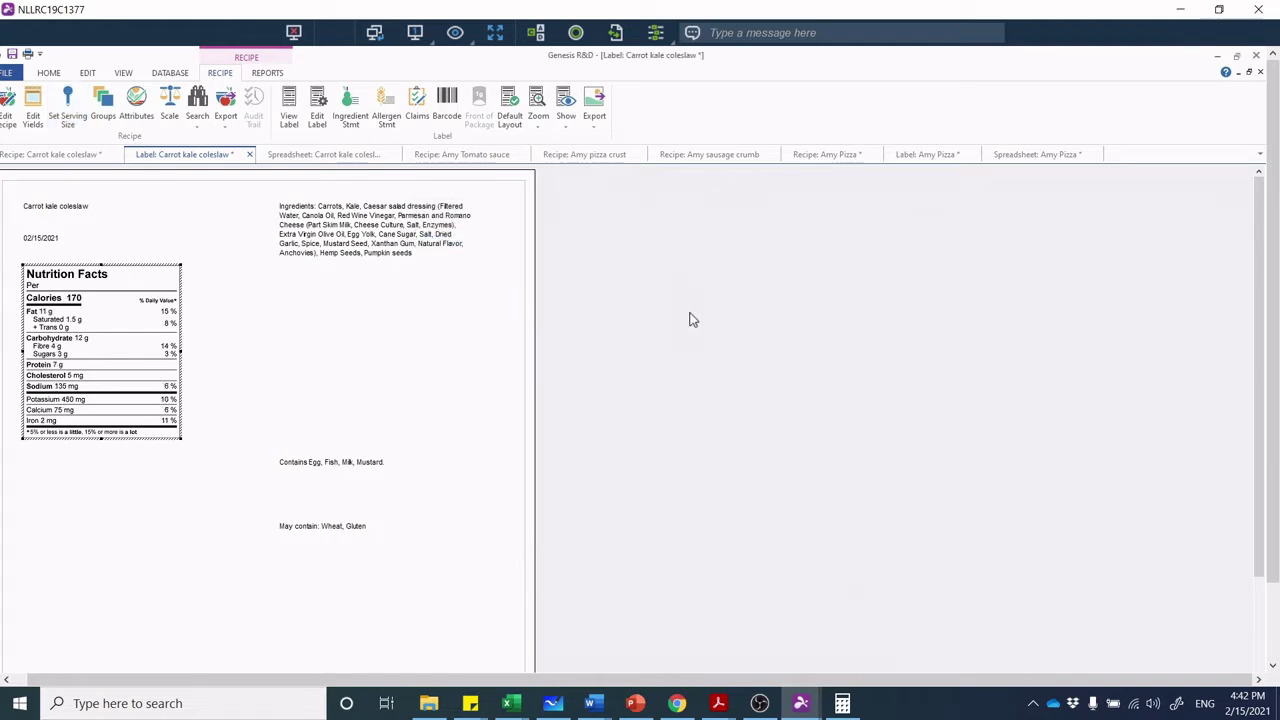
Untick Hide calculated serving size in the label settings so it shows Per (100 g)
click(316, 106)
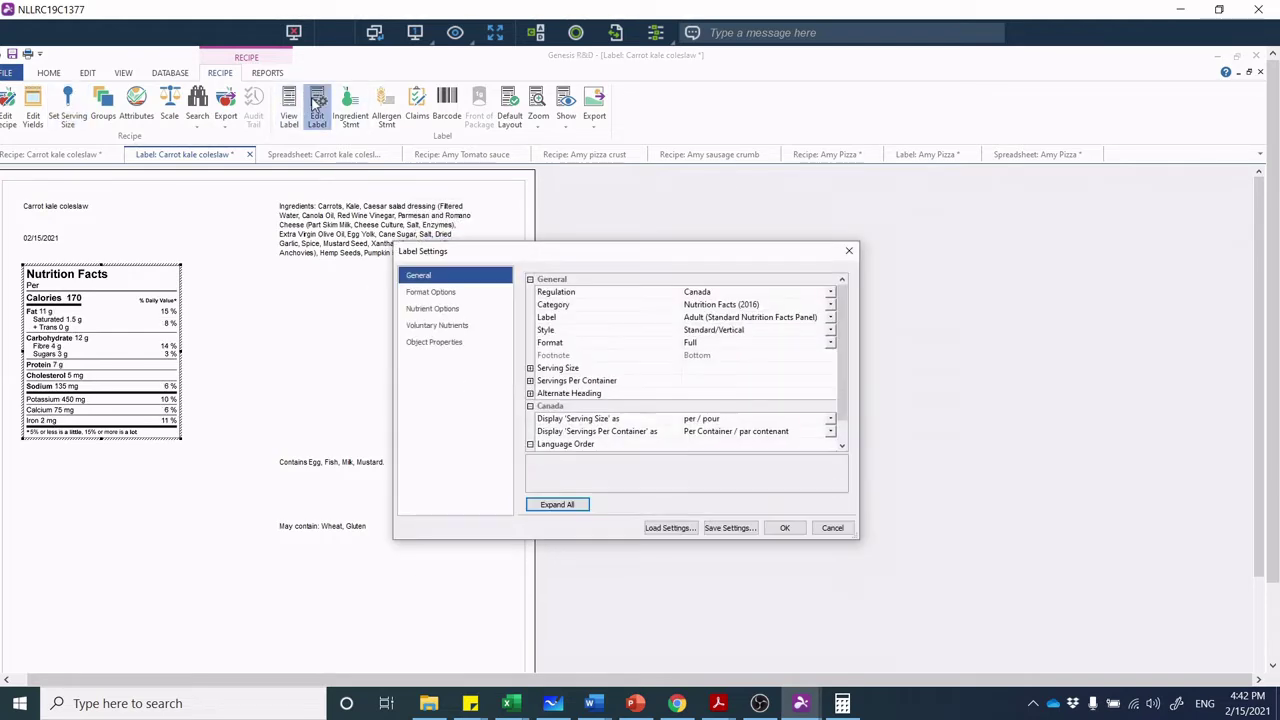
click(531, 368)
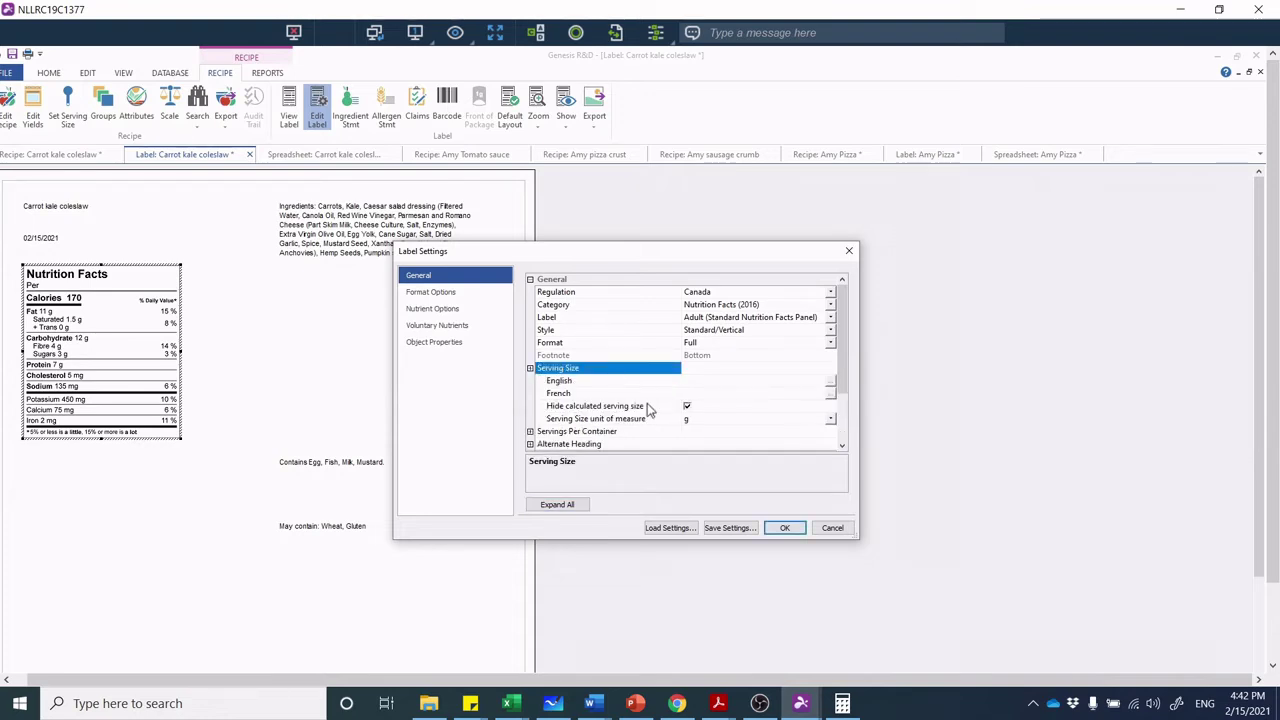
click(687, 406)
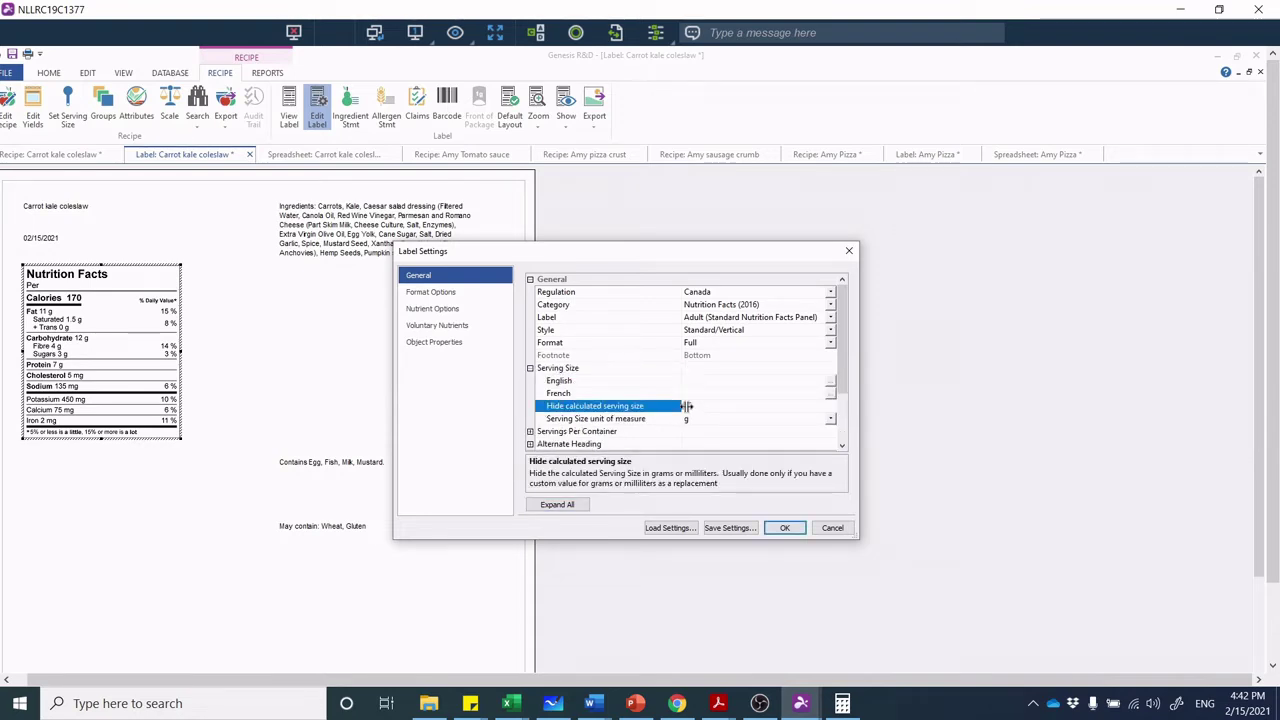
click(785, 527)
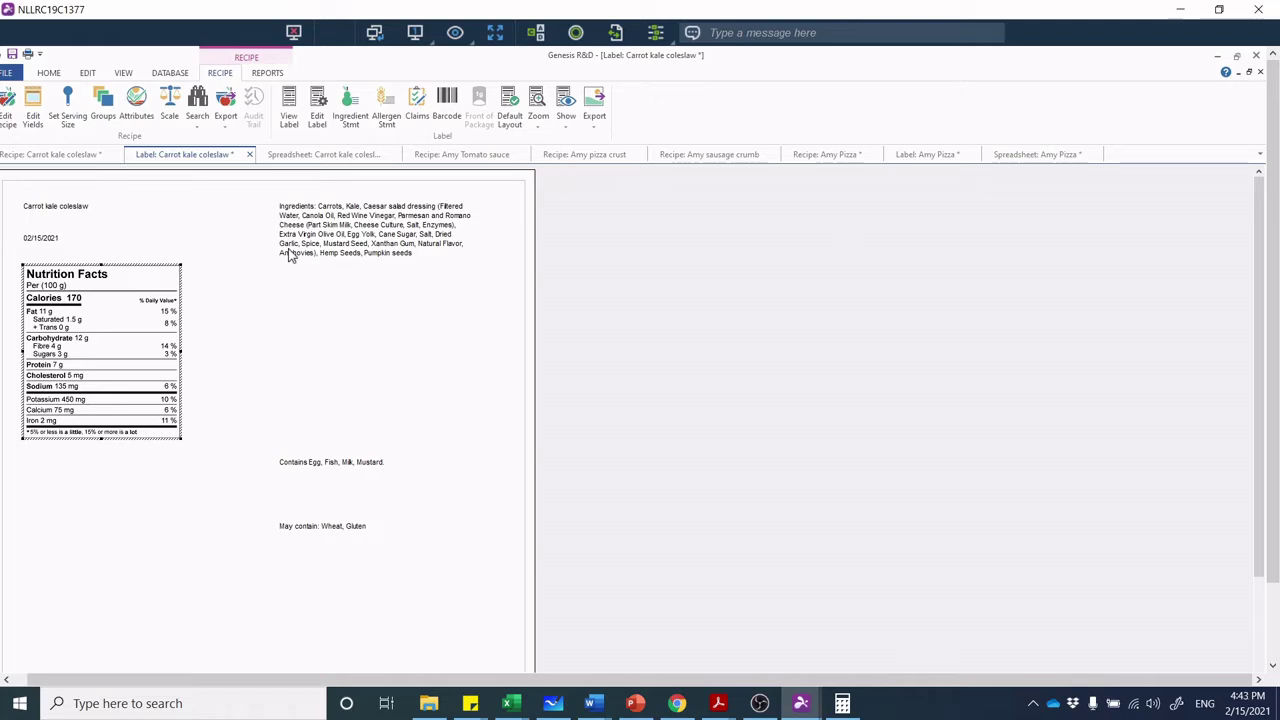
click(415, 100)
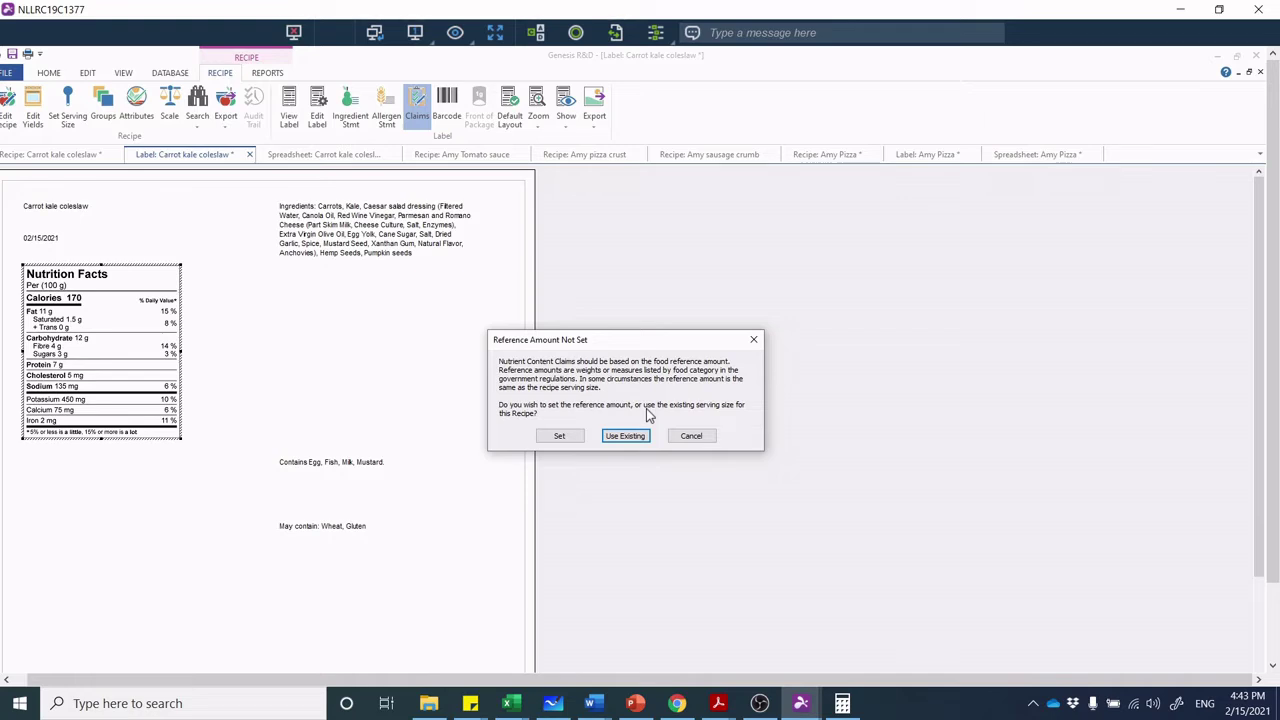
click(678, 704)
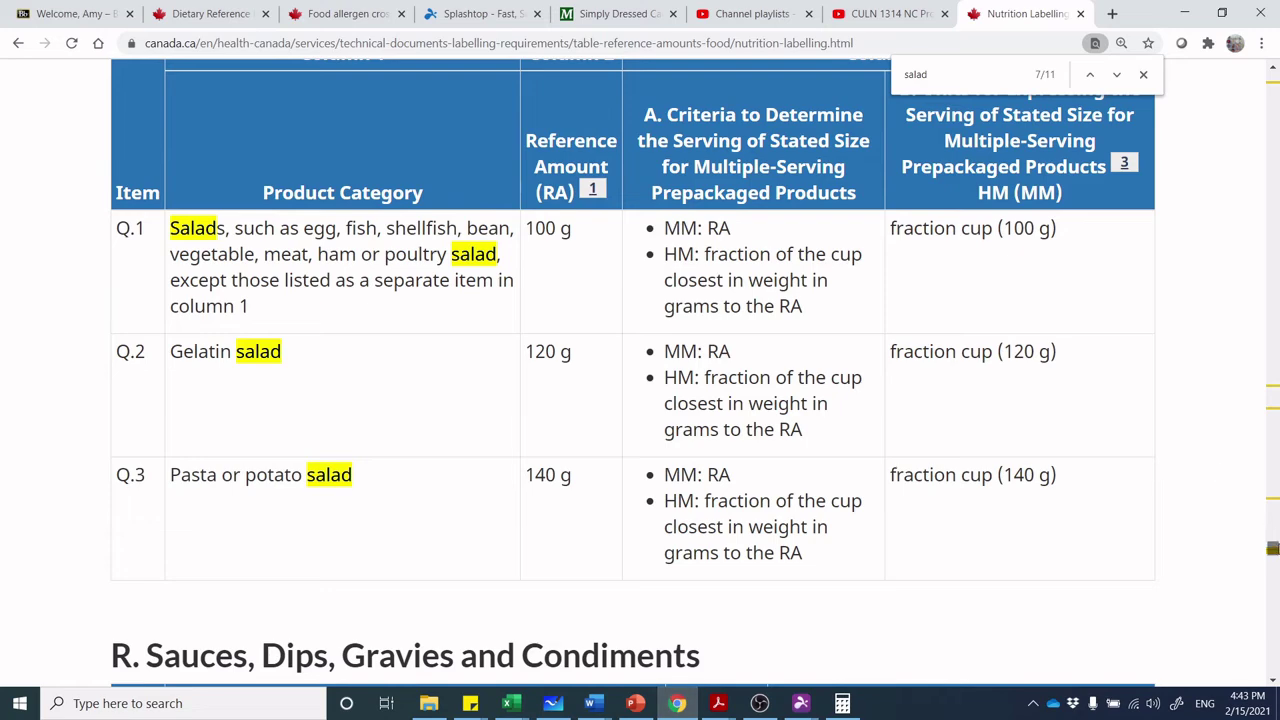
key(Home)
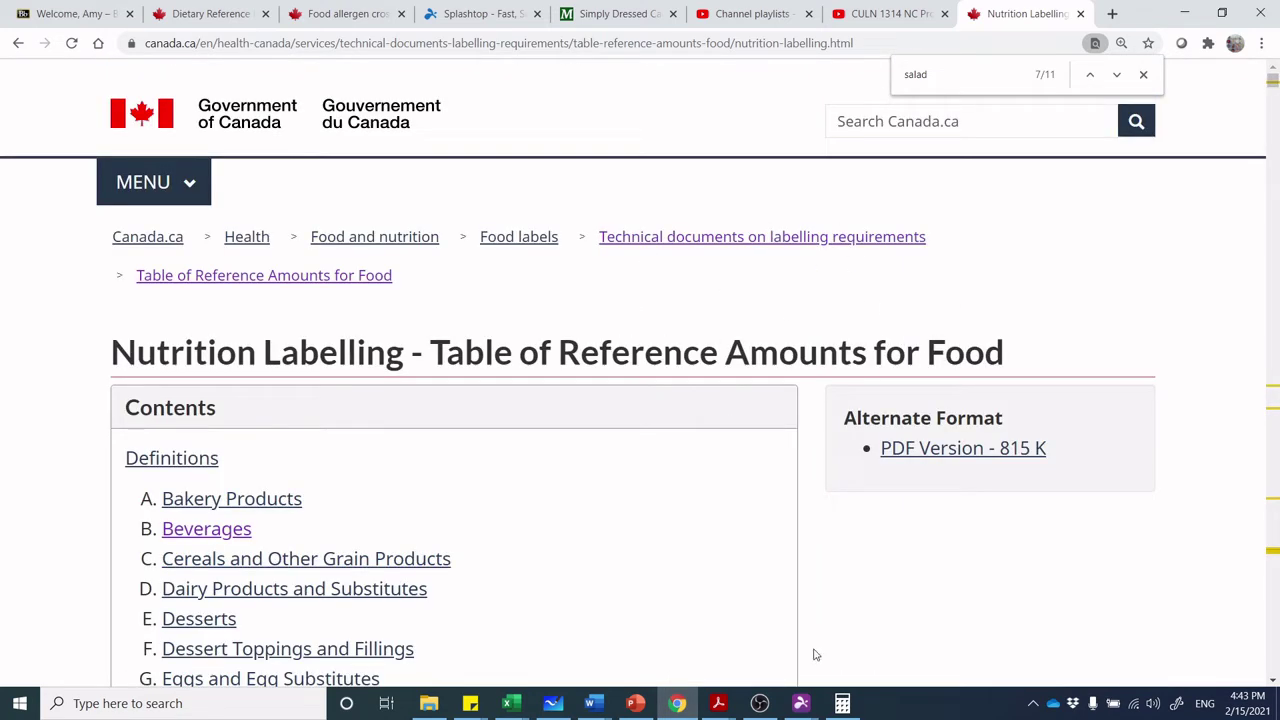
mouse_move(815, 712)
click(868, 665)
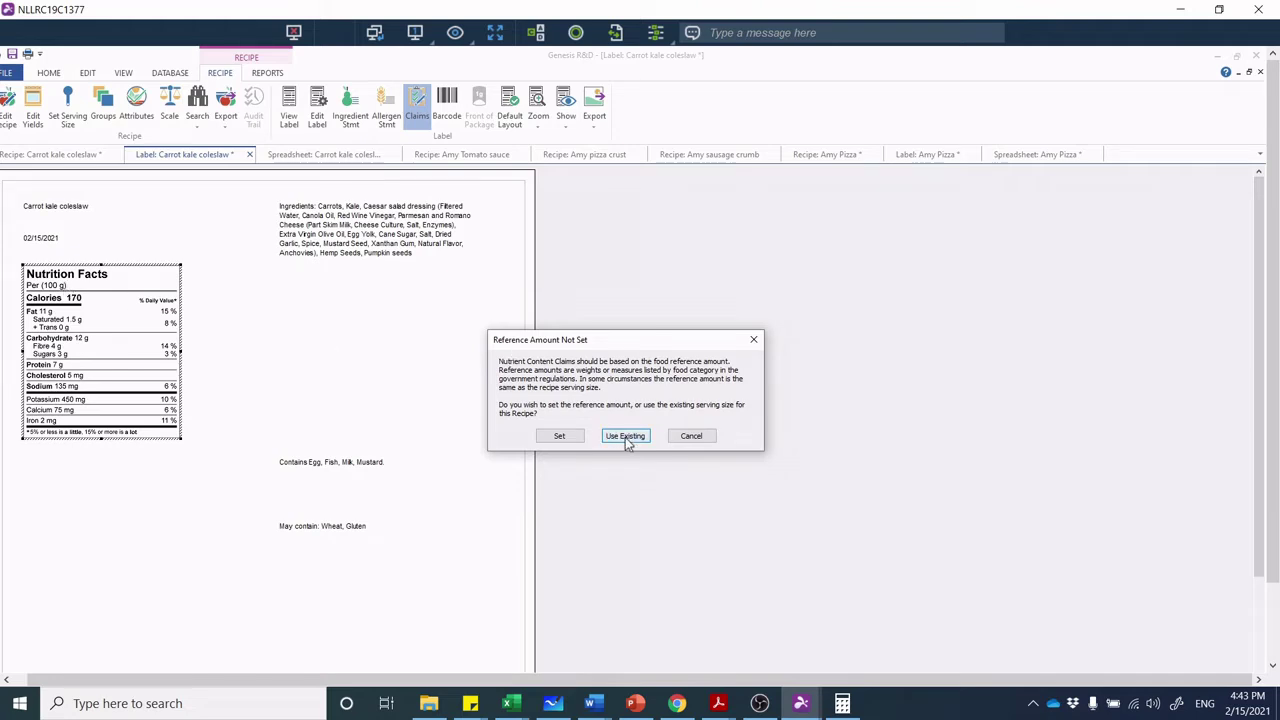
click(625, 437)
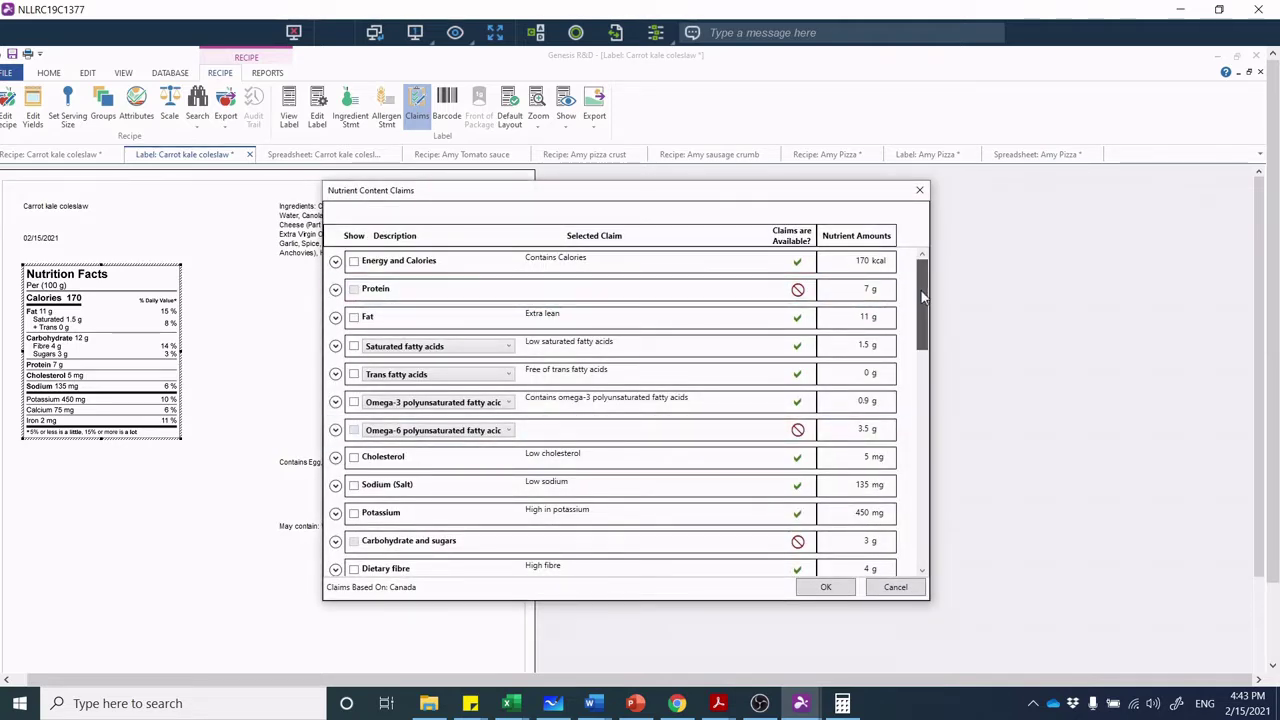
scroll(920, 300, down, 1)
scroll(920, 299, up, 1)
click(921, 285)
drag(919, 277, 935, 511)
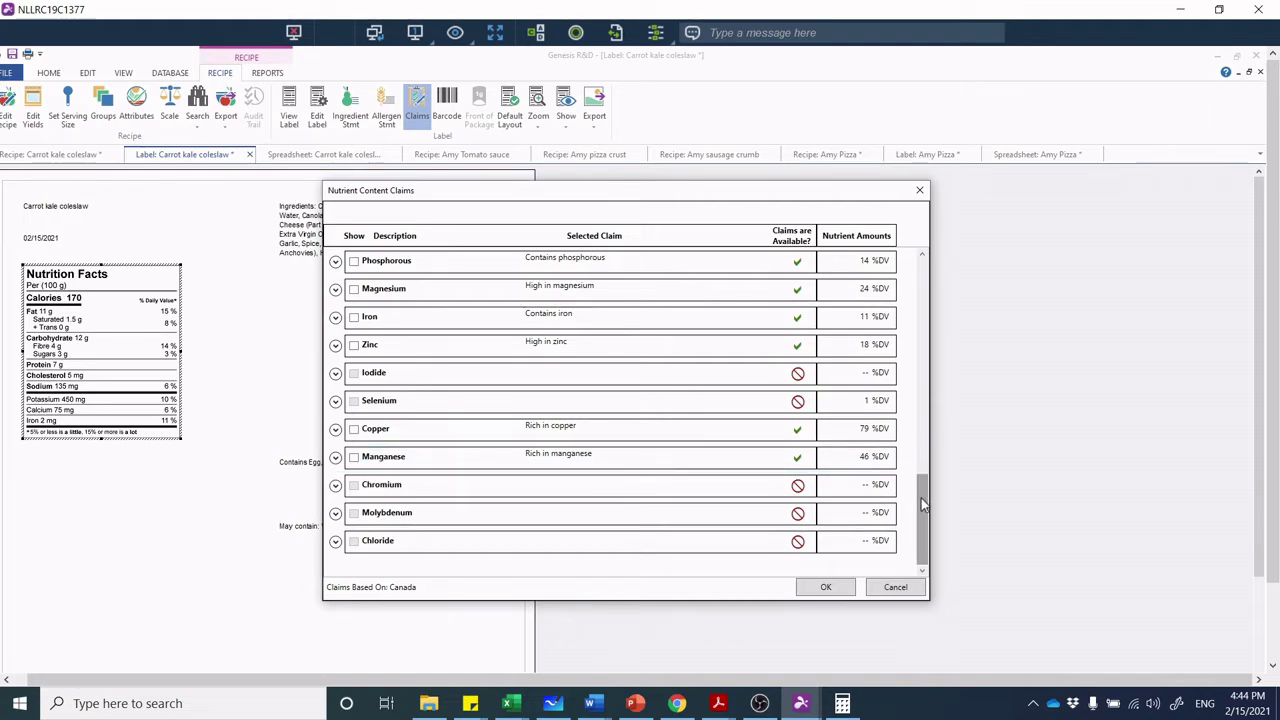
drag(921, 498, 938, 271)
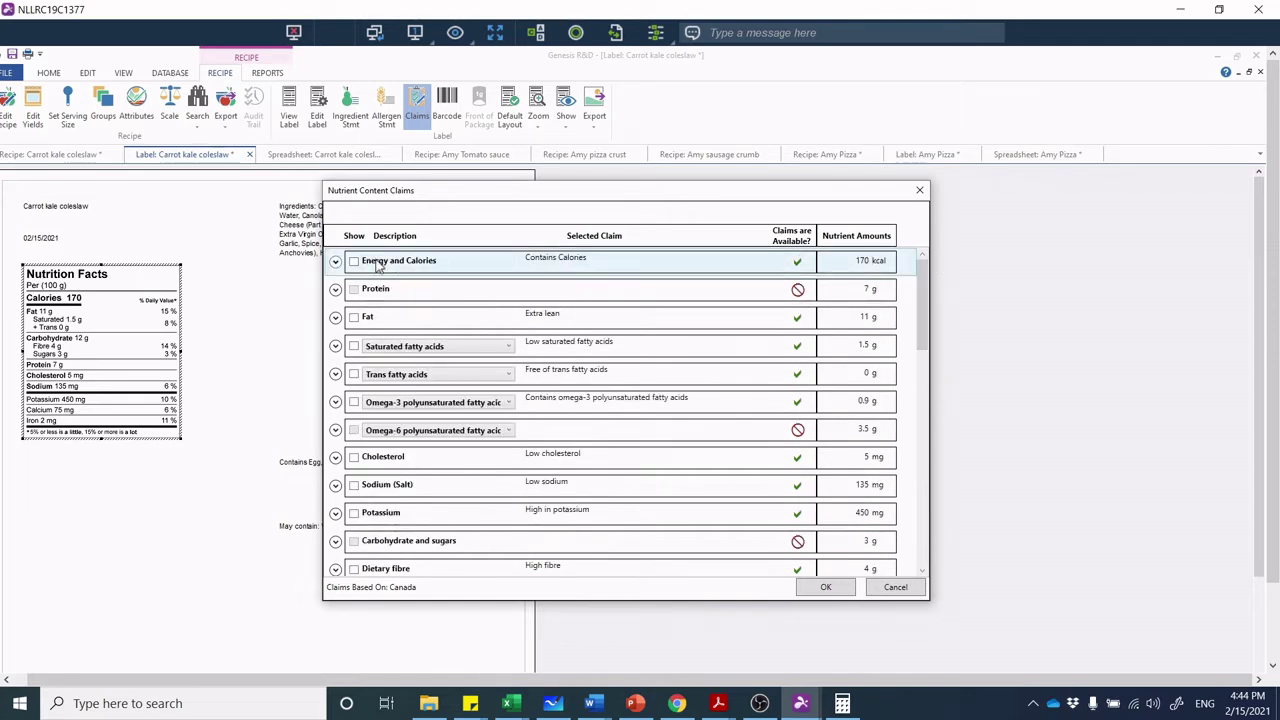
Expand Energy and Calories, keep the Contains Calories wording, and show Source of energy's qualifying conditions
click(335, 261)
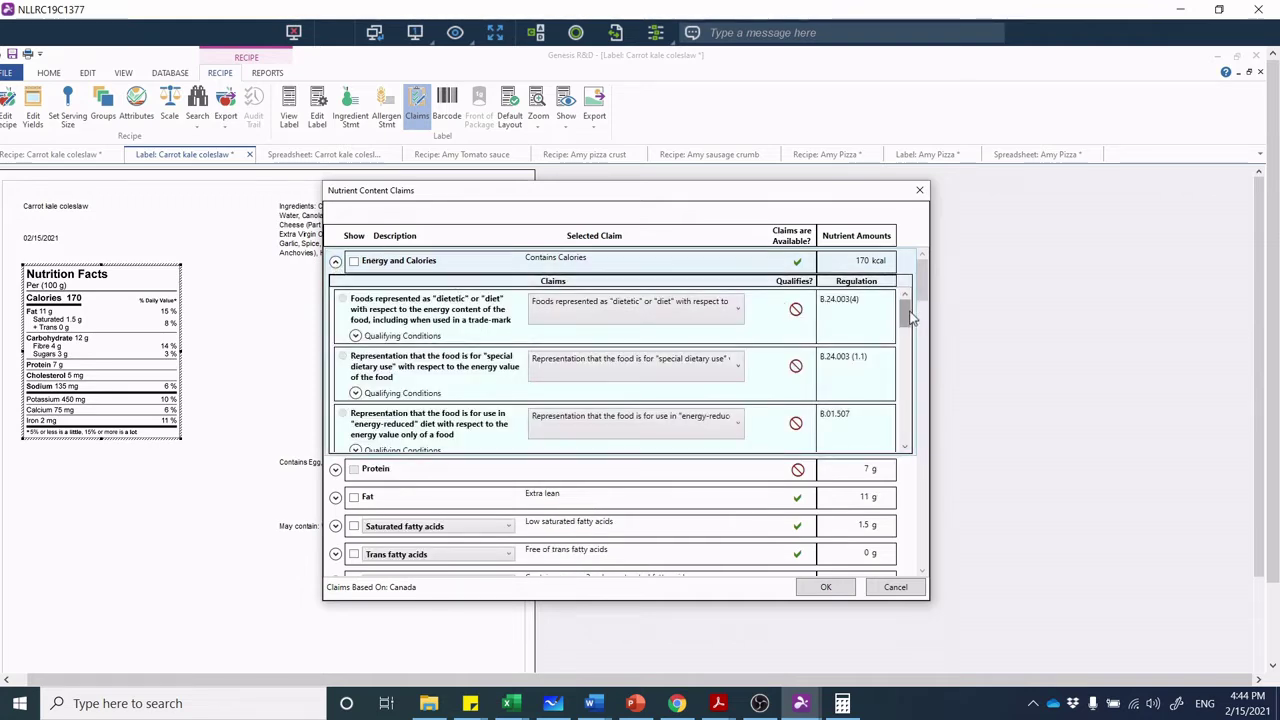
drag(910, 316, 910, 370)
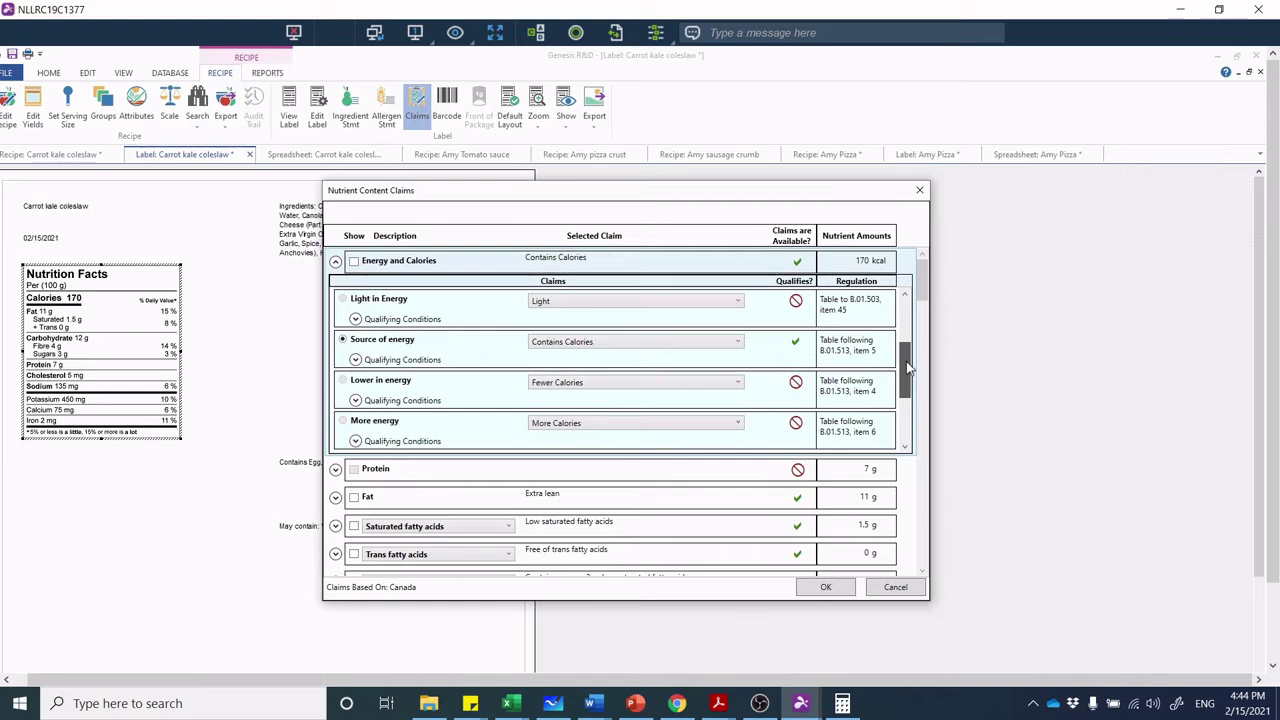
drag(910, 378, 910, 305)
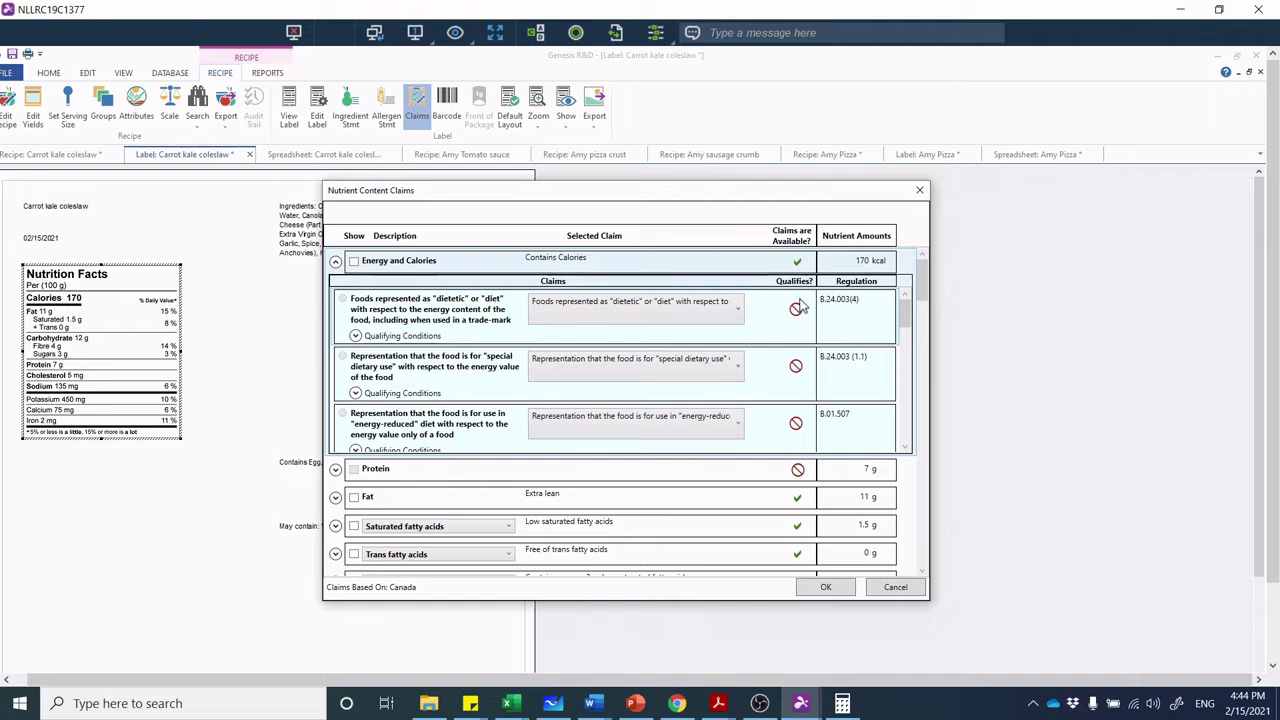
drag(904, 312, 916, 370)
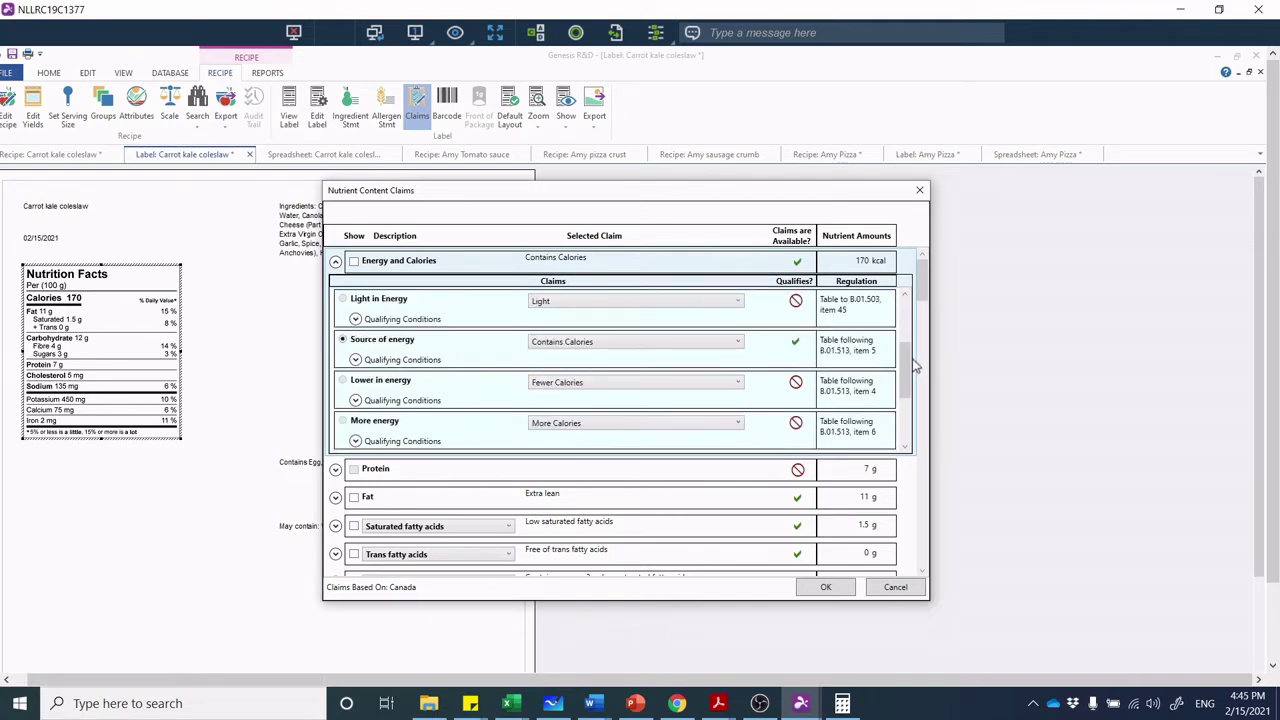
click(740, 345)
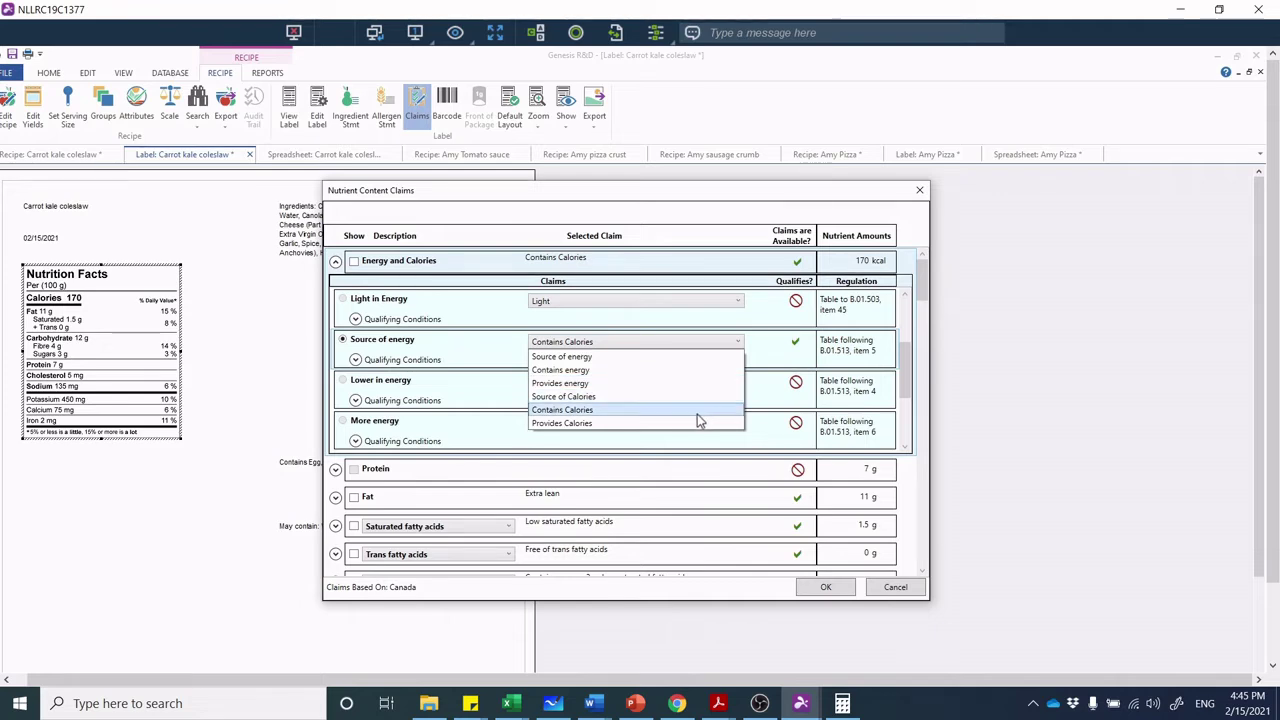
click(498, 365)
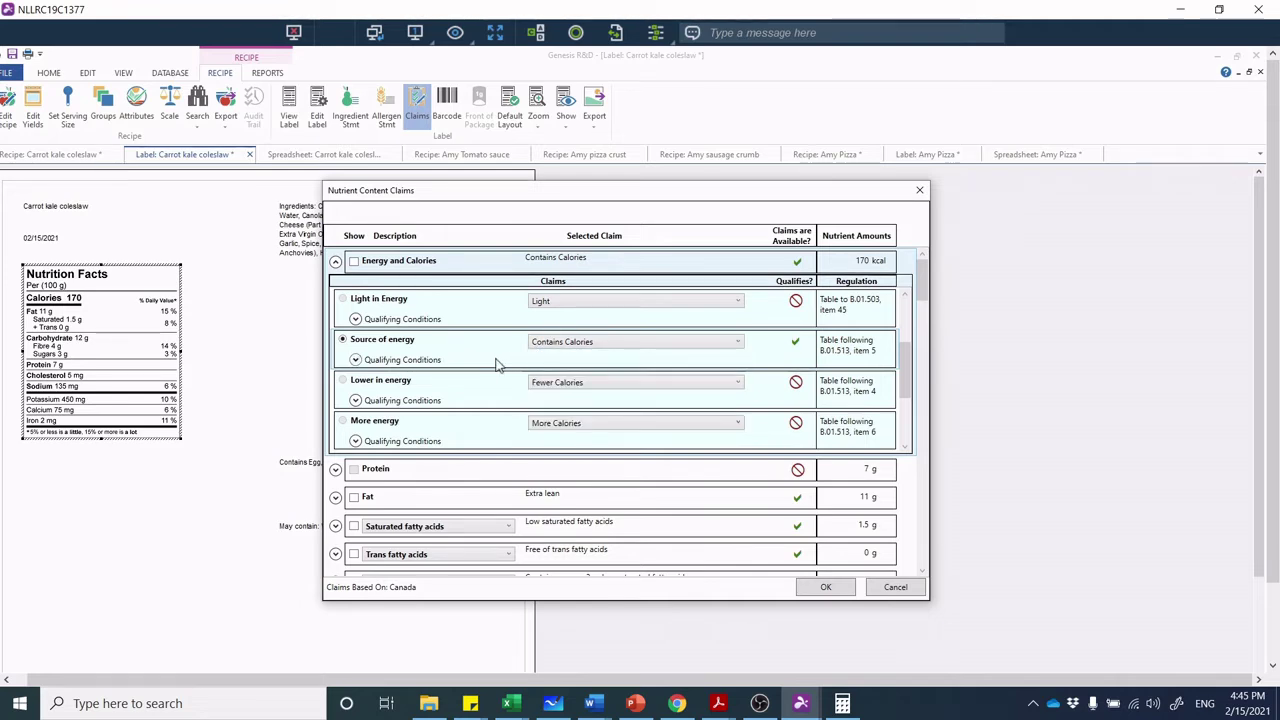
click(436, 366)
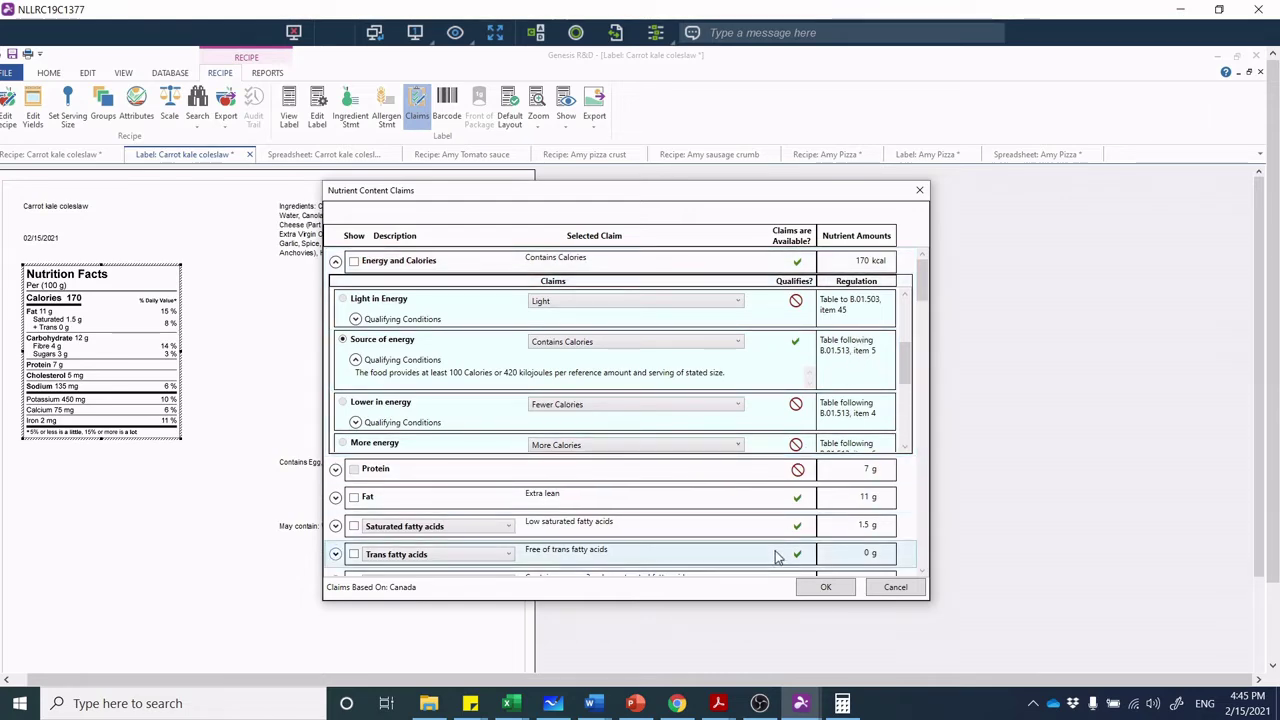
Search Chrome for 'food and drugs regulation canada' and open the Justice Laws full text
click(677, 703)
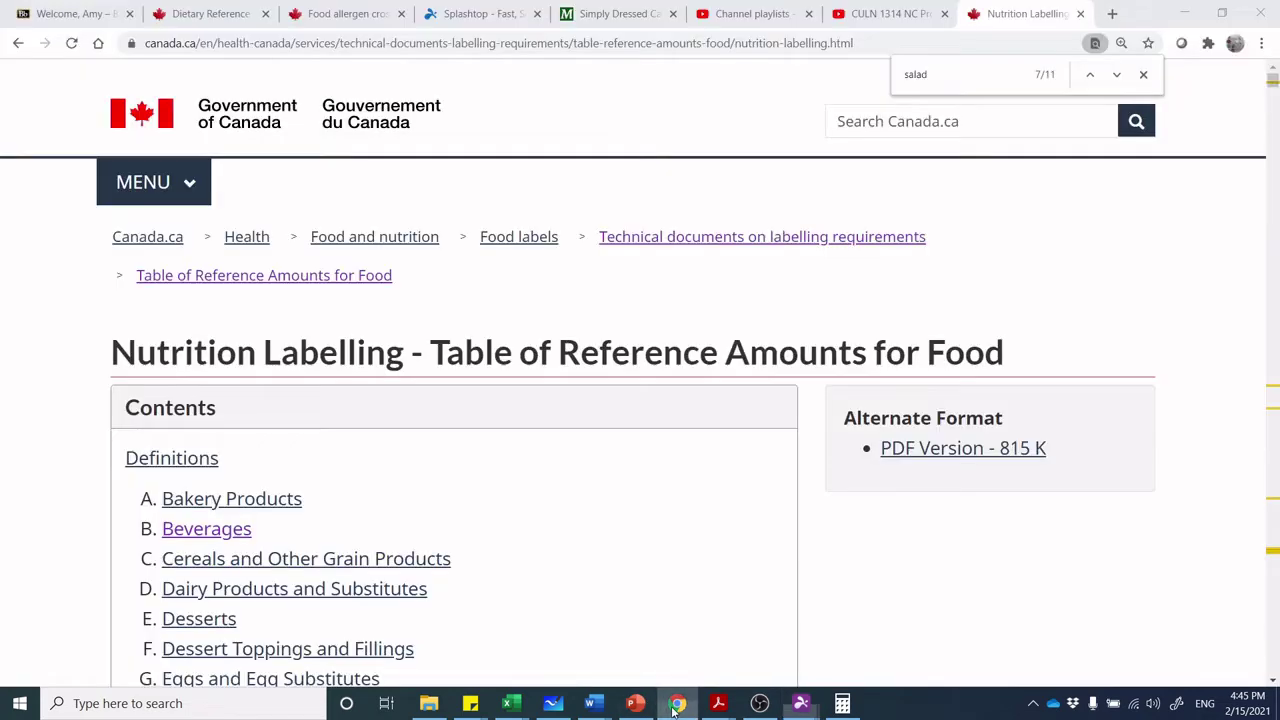
click(1112, 15)
text(food and drugs re)
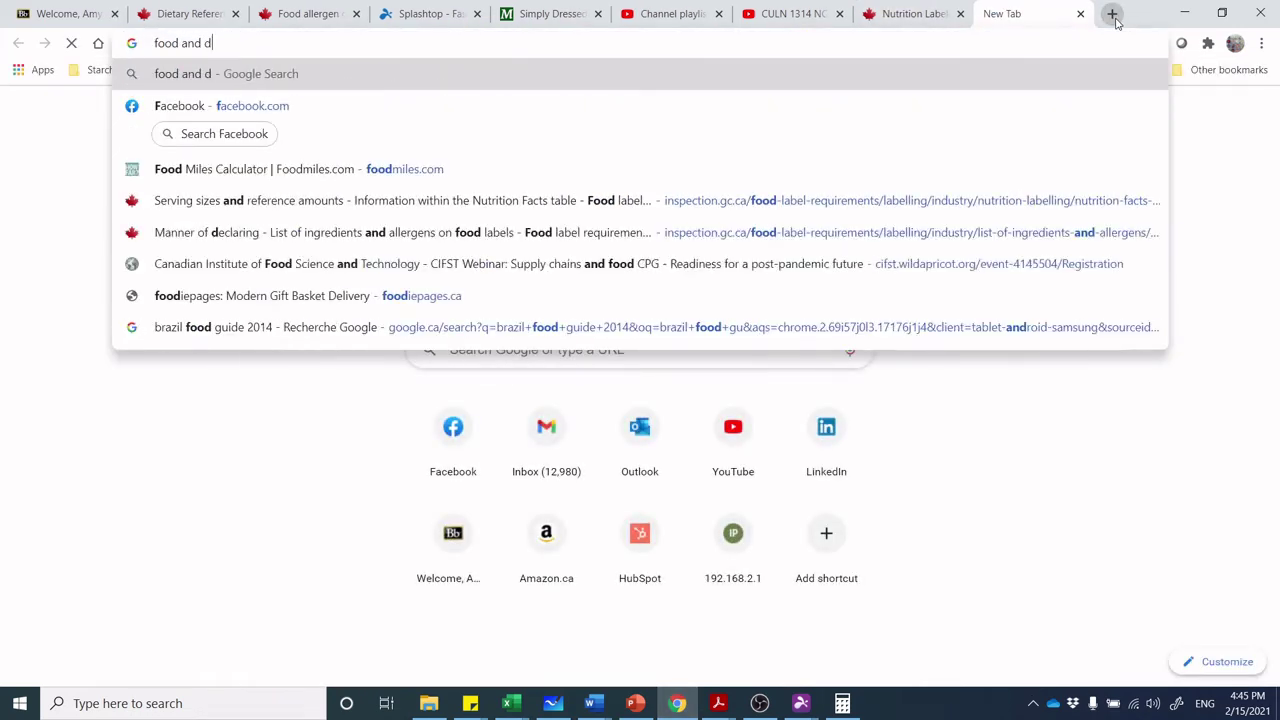
key(Down)
key(Down)
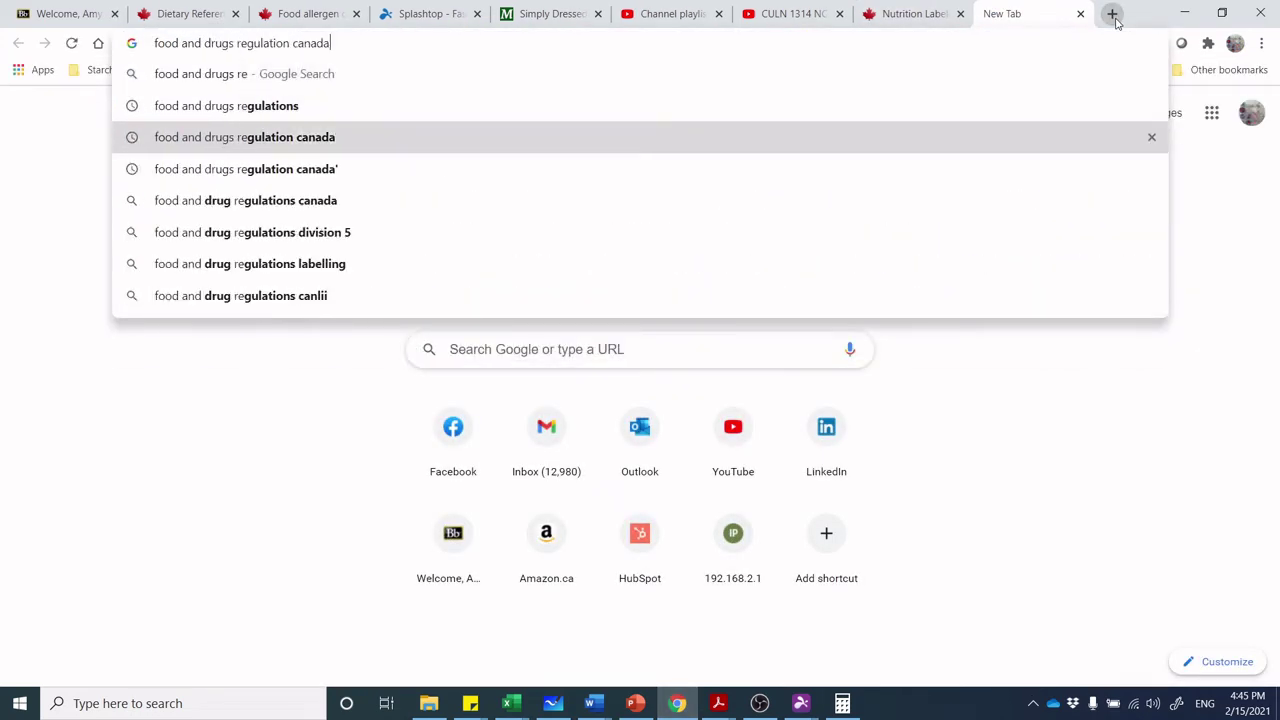
key(Return)
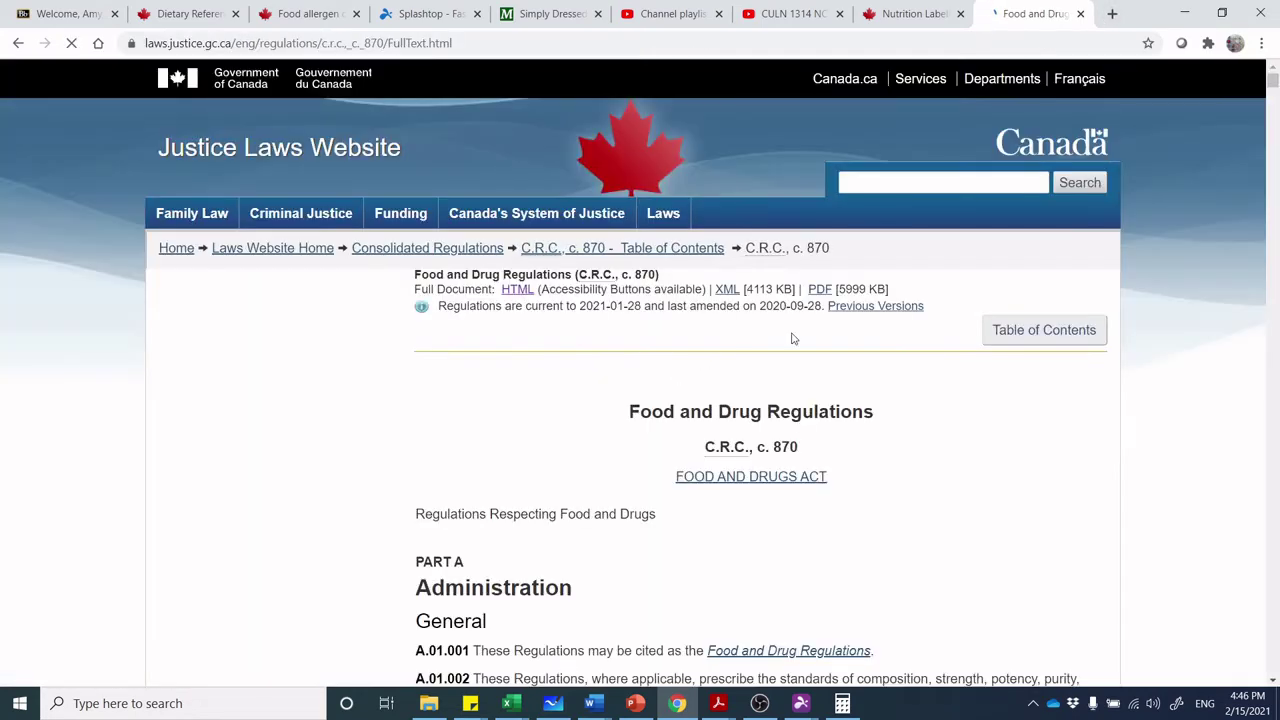
click(1274, 95)
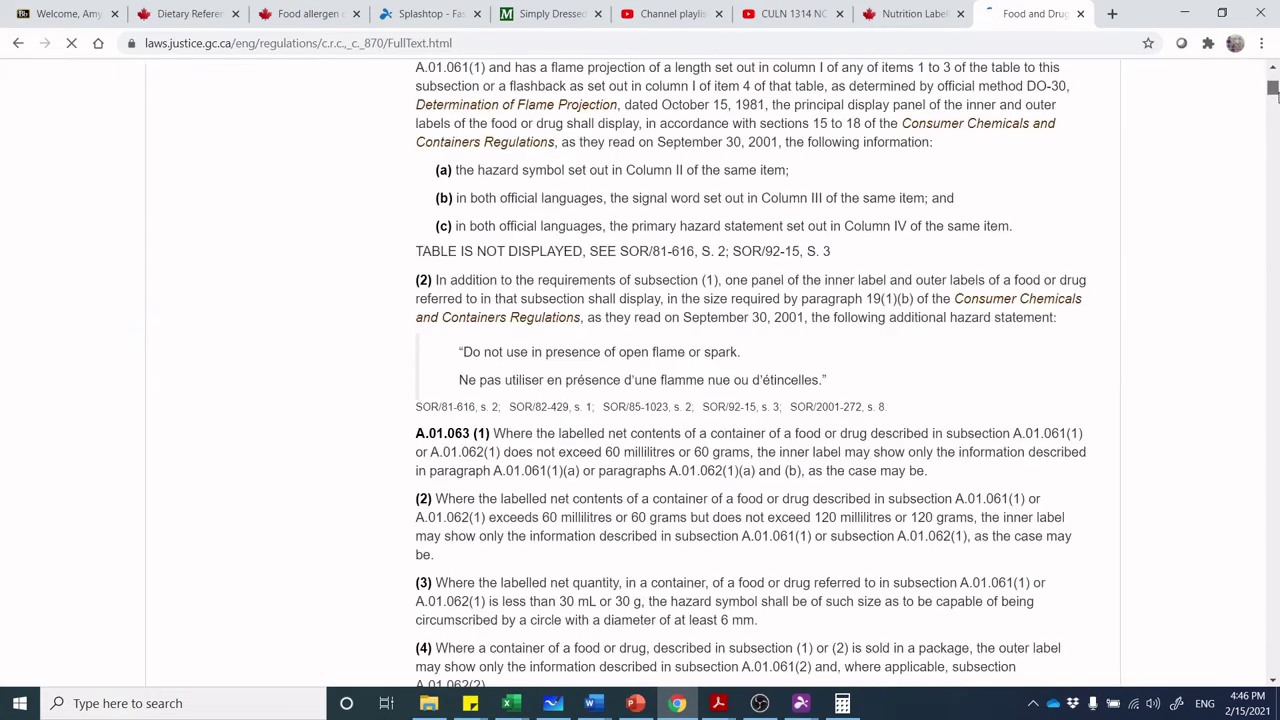
drag(1273, 88, 1273, 70)
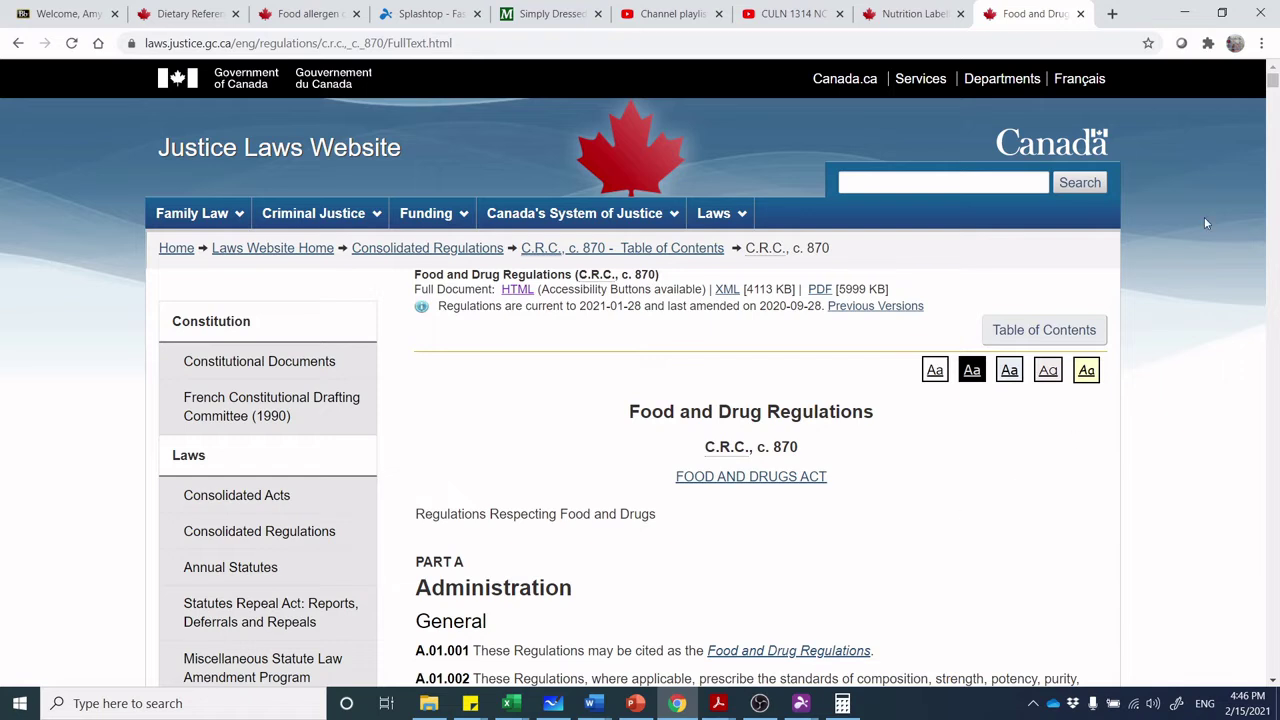
Highlight the 2020-09-28 amended and 2021-01-28 current-to dates, then start a page search
drag(762, 310, 818, 308)
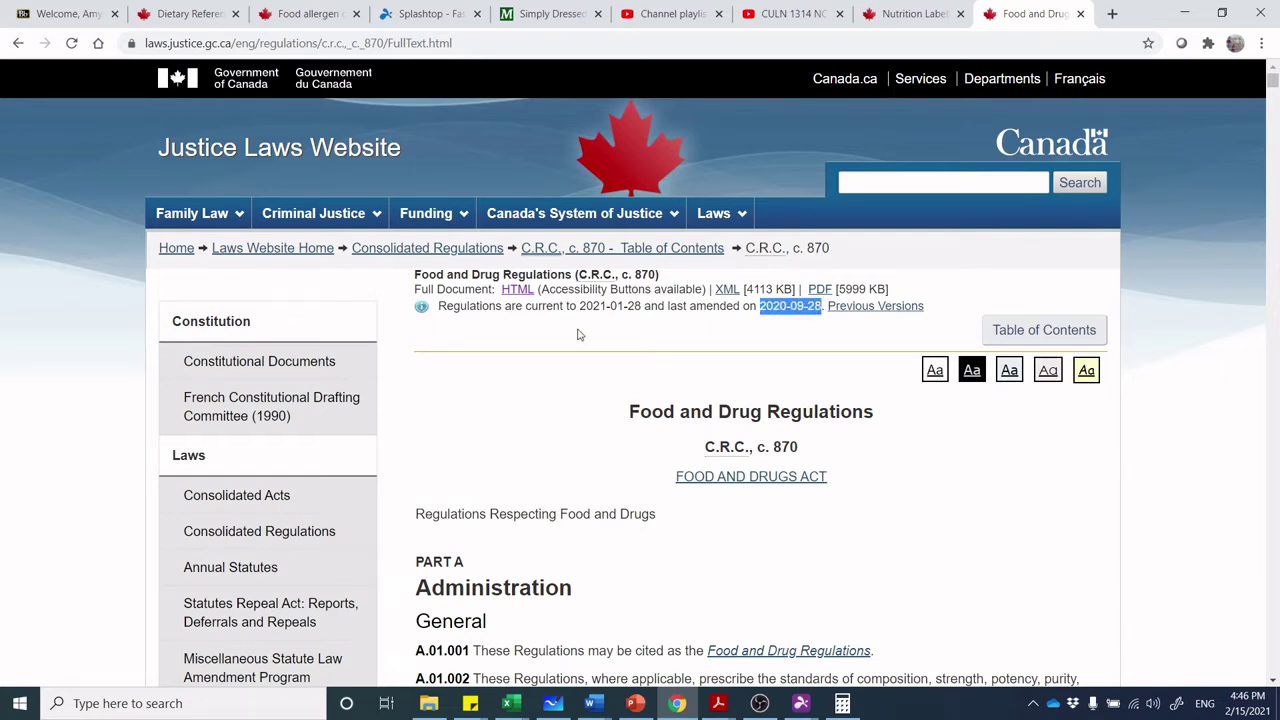
drag(581, 306, 637, 307)
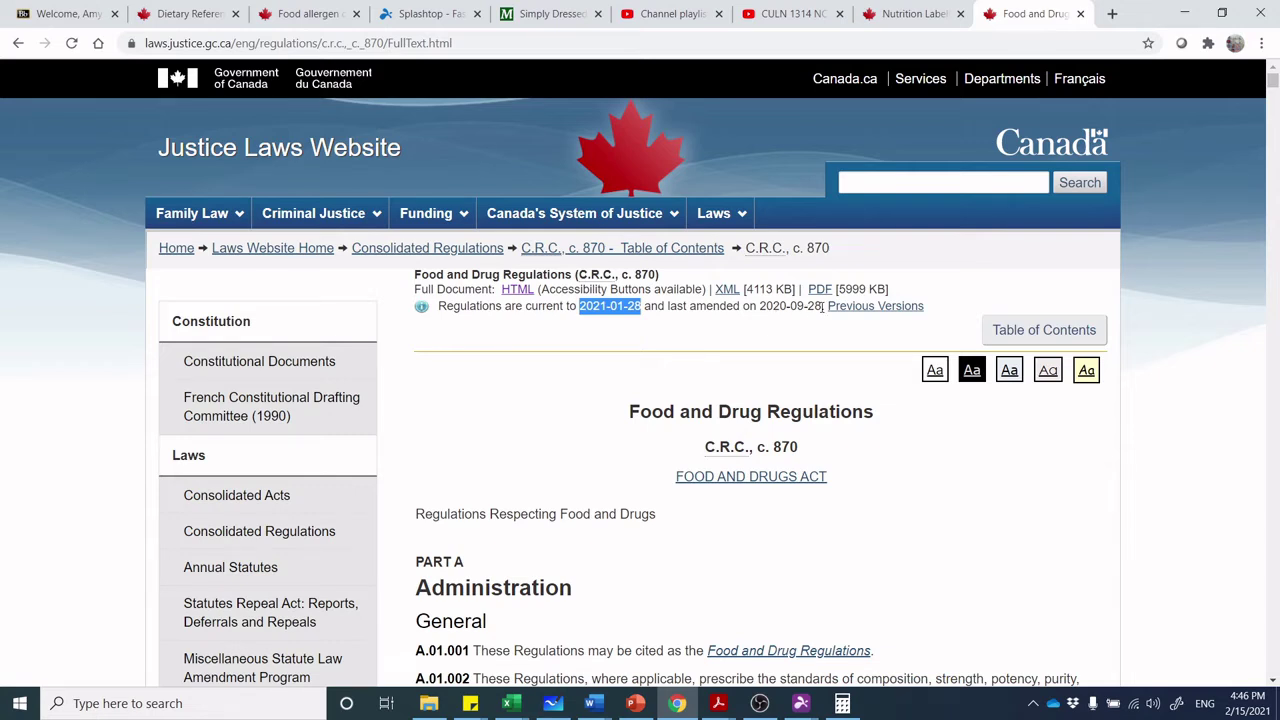
click(902, 427)
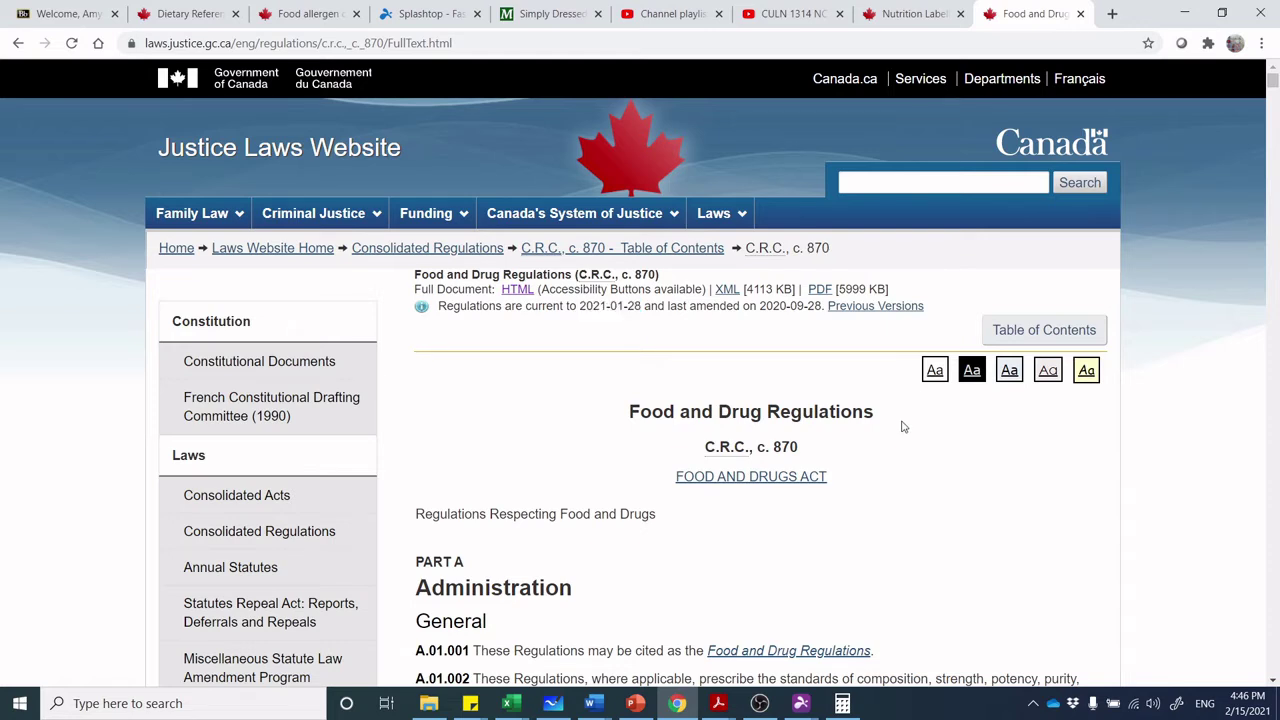
key(ctrl+f)
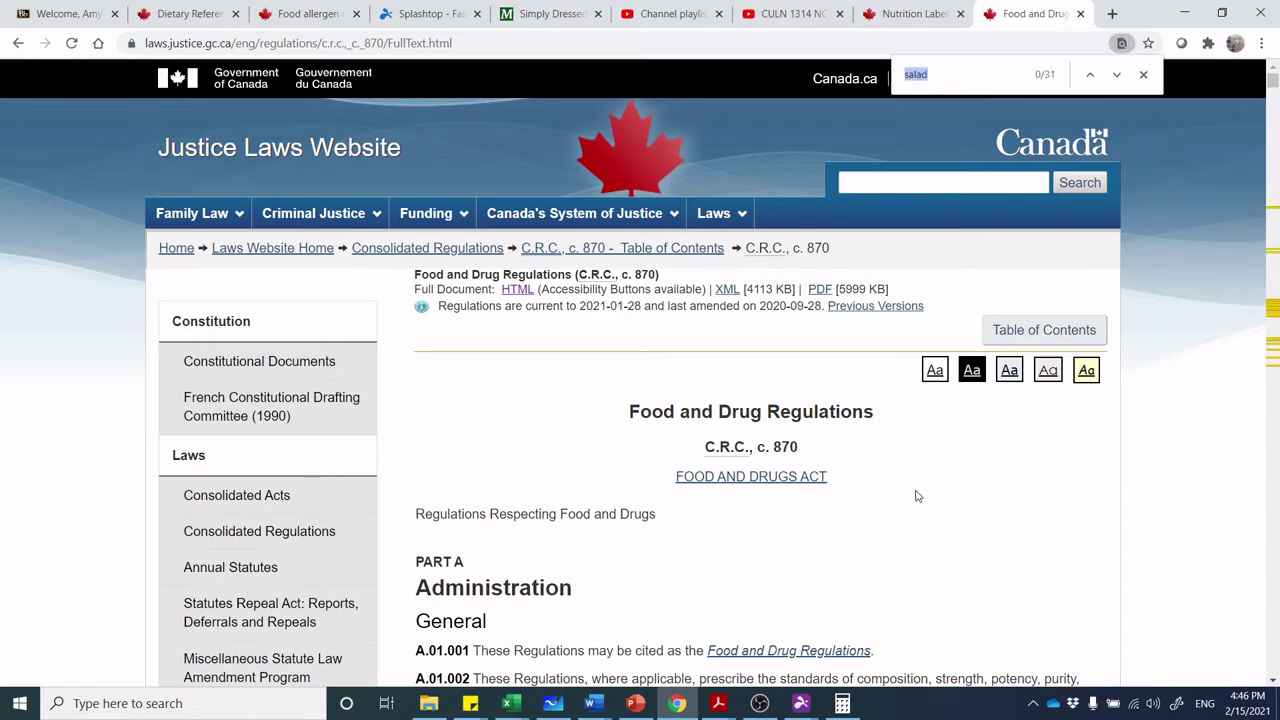
Search the regulations for 'B.01.513' and step through the matches to the section itself
click(833, 648)
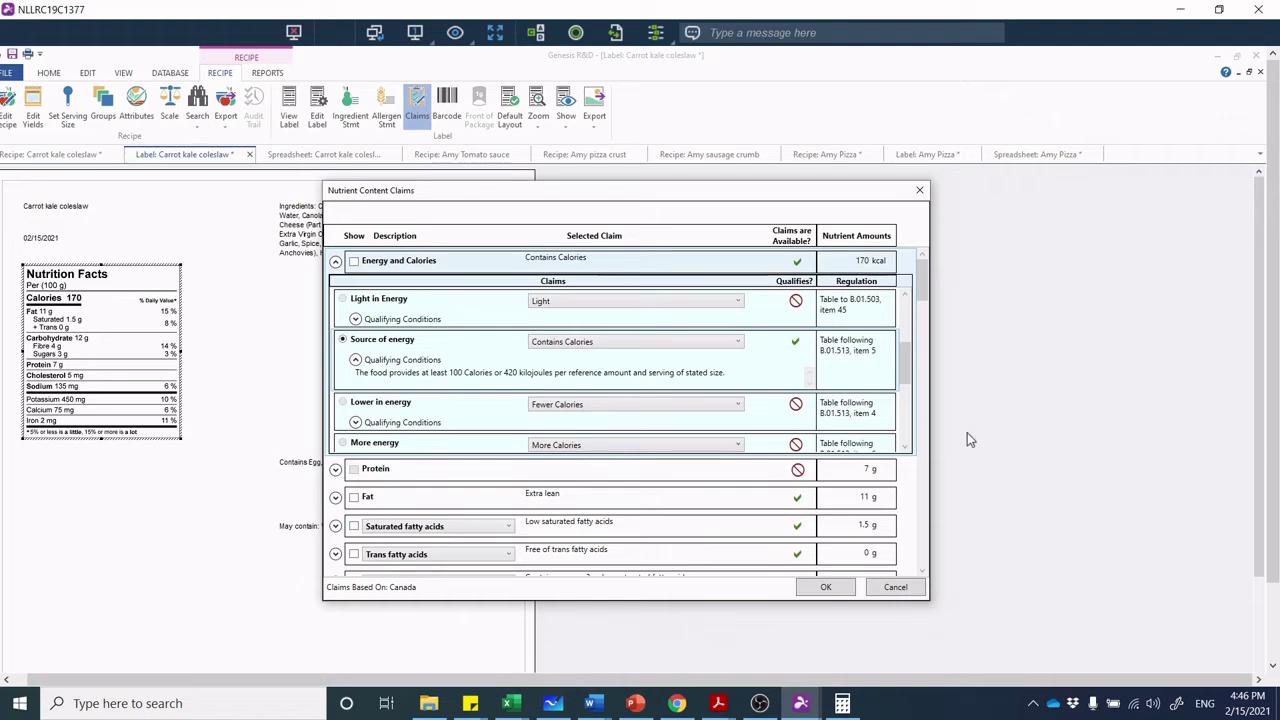
click(677, 703)
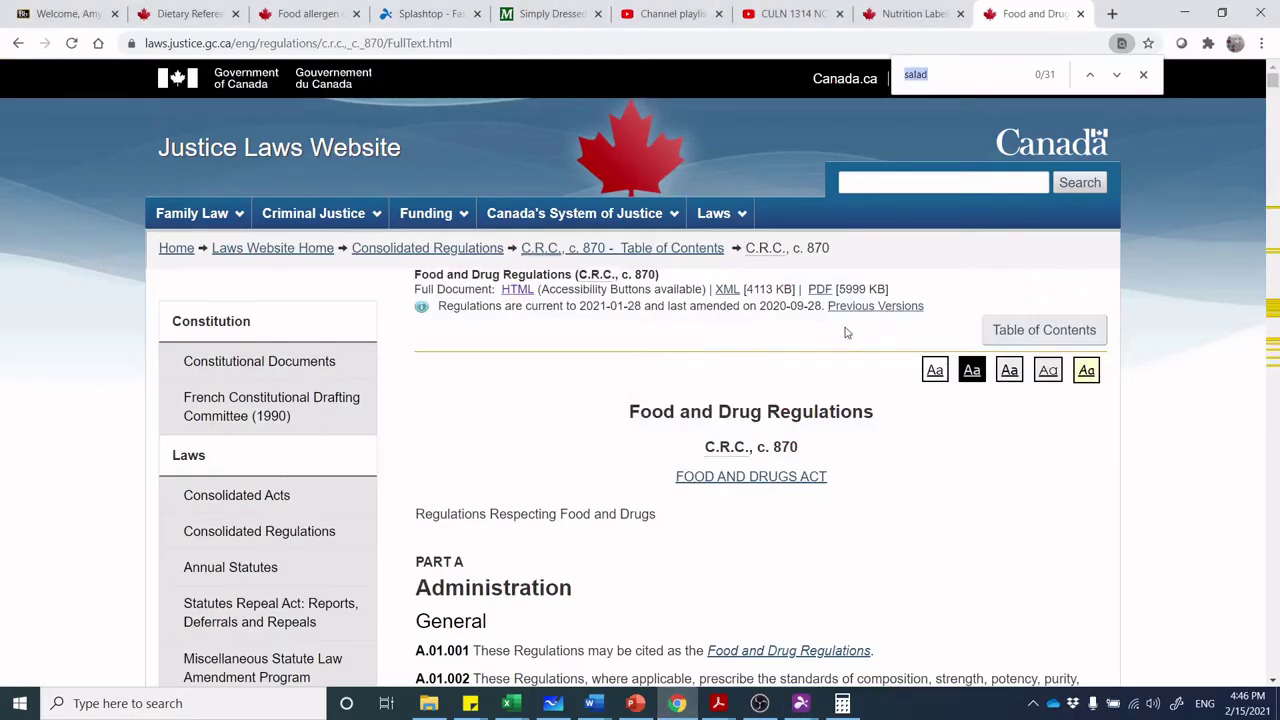
text(B)
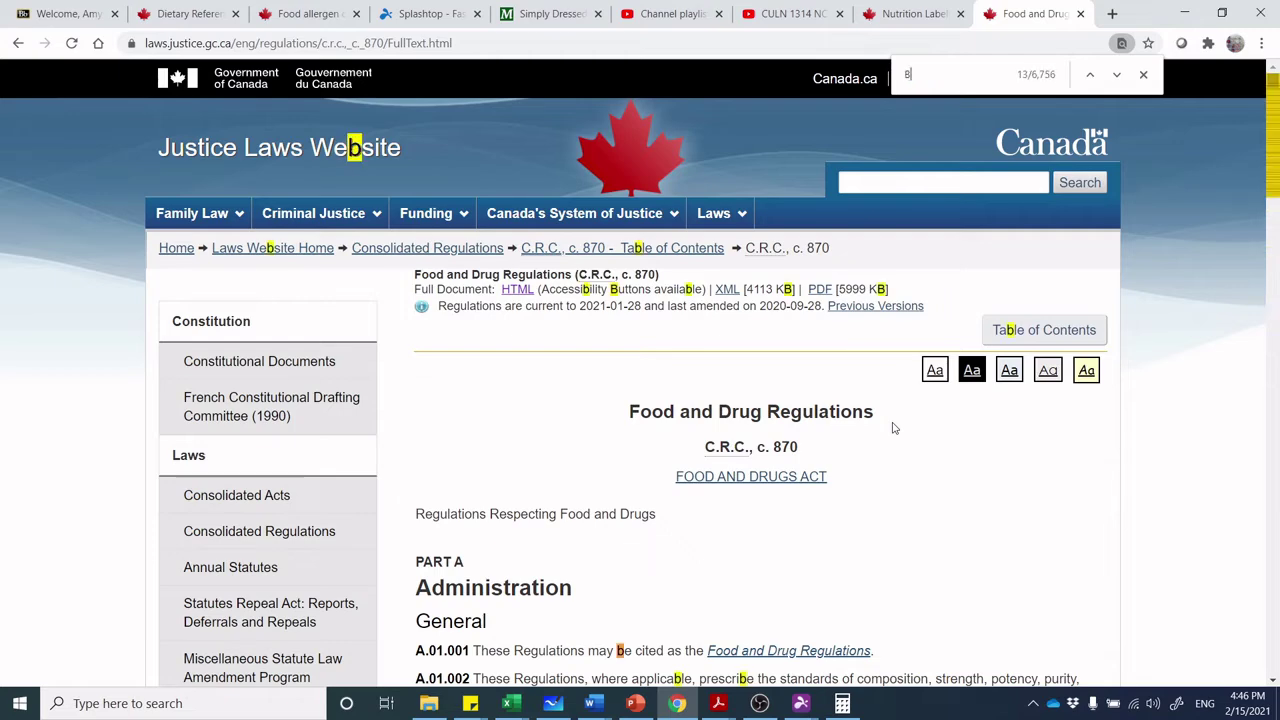
text(.01.513)
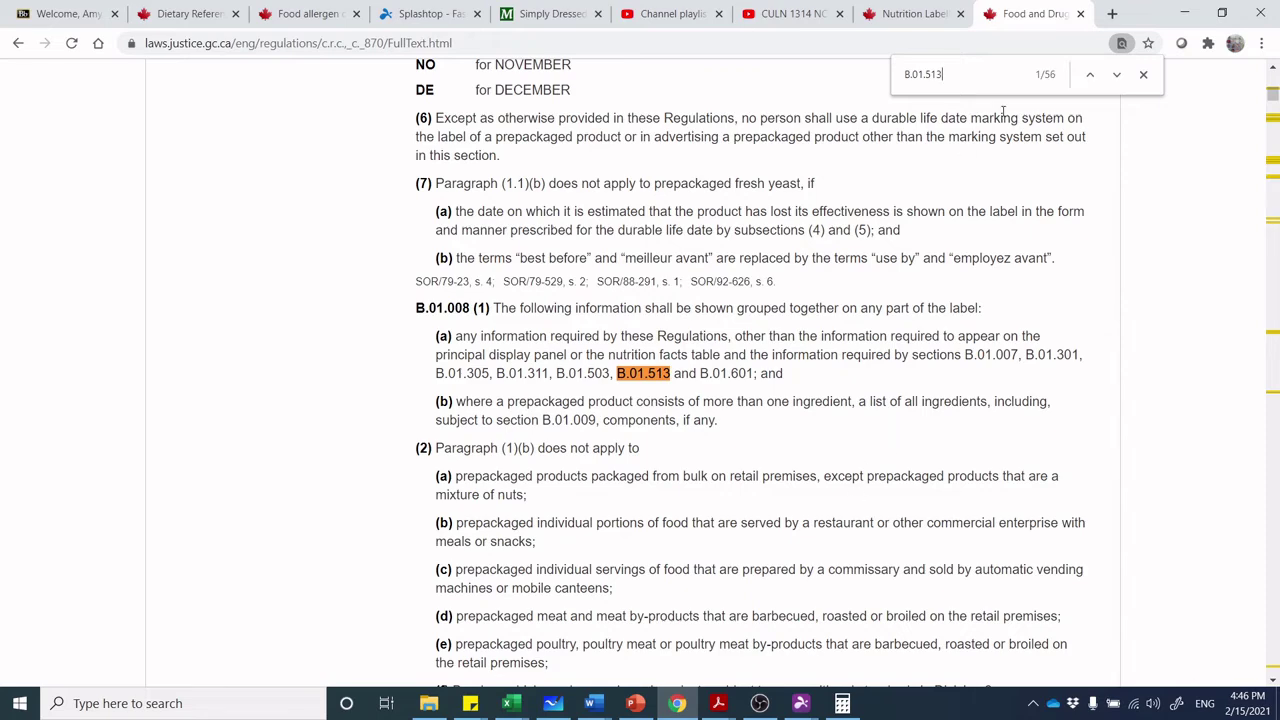
click(1117, 76)
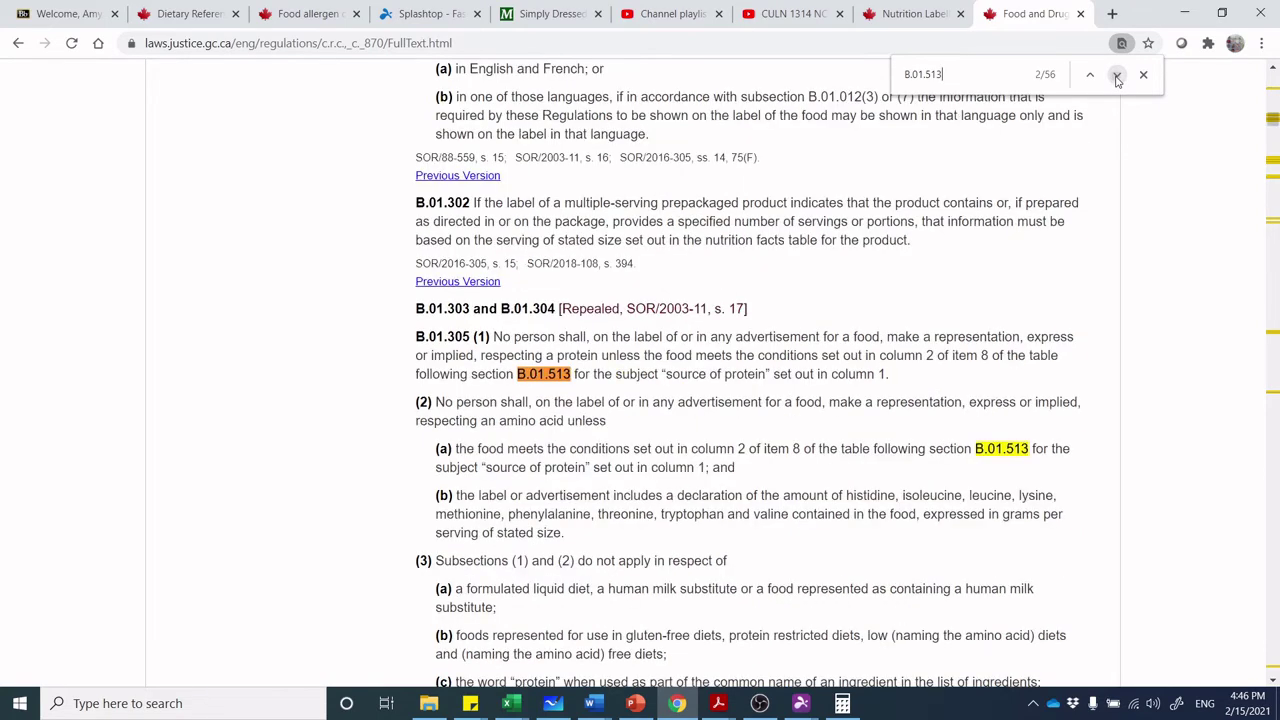
click(1117, 76)
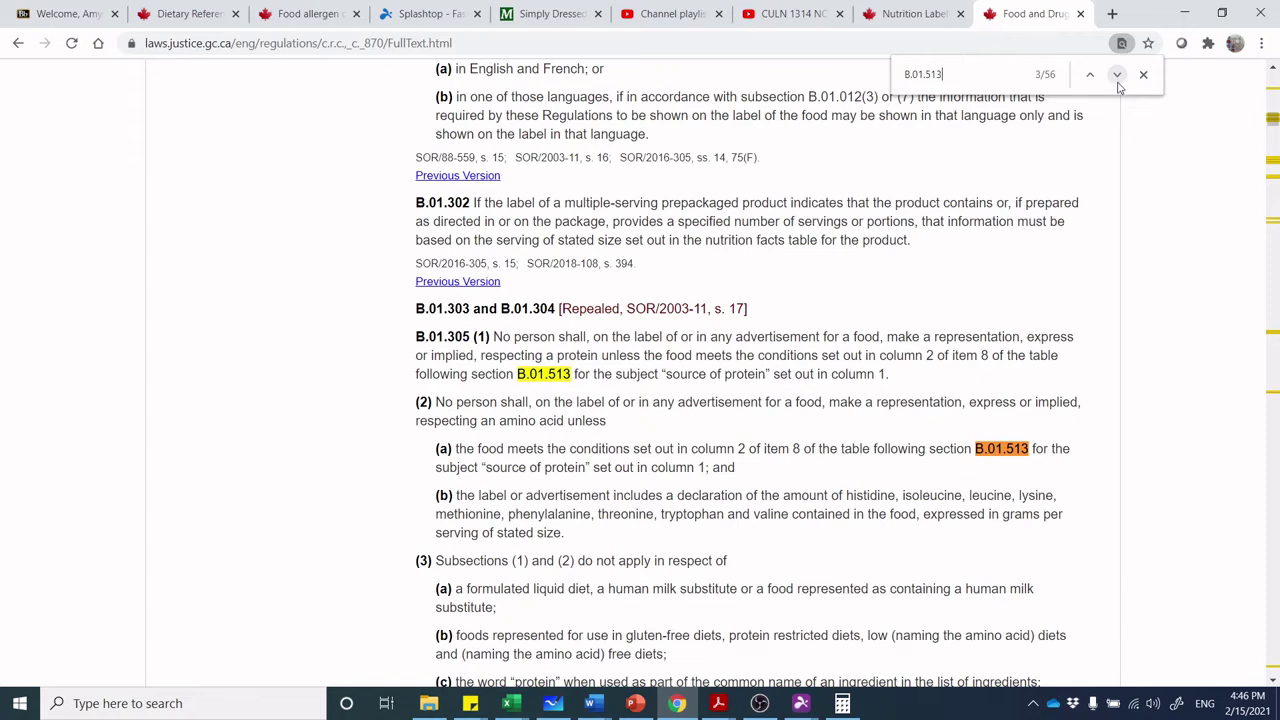
click(1117, 76)
click(1116, 75)
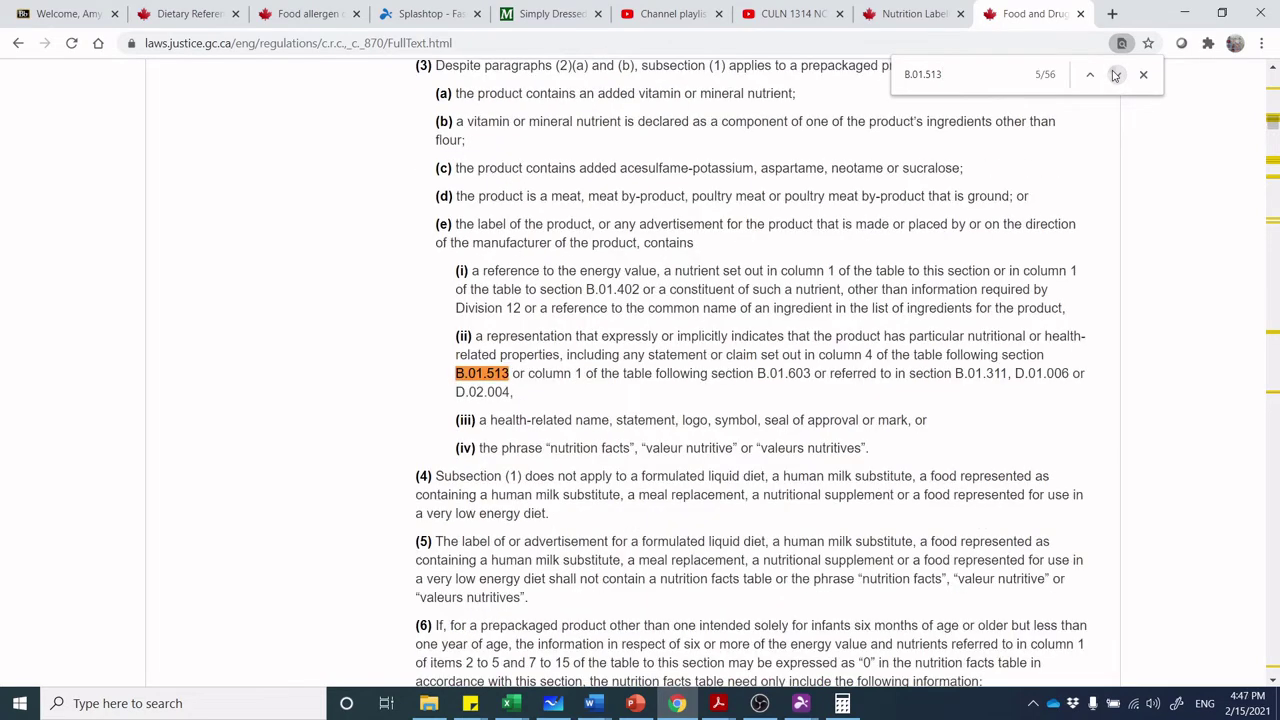
click(1116, 75)
click(1116, 75)
click(1116, 75)
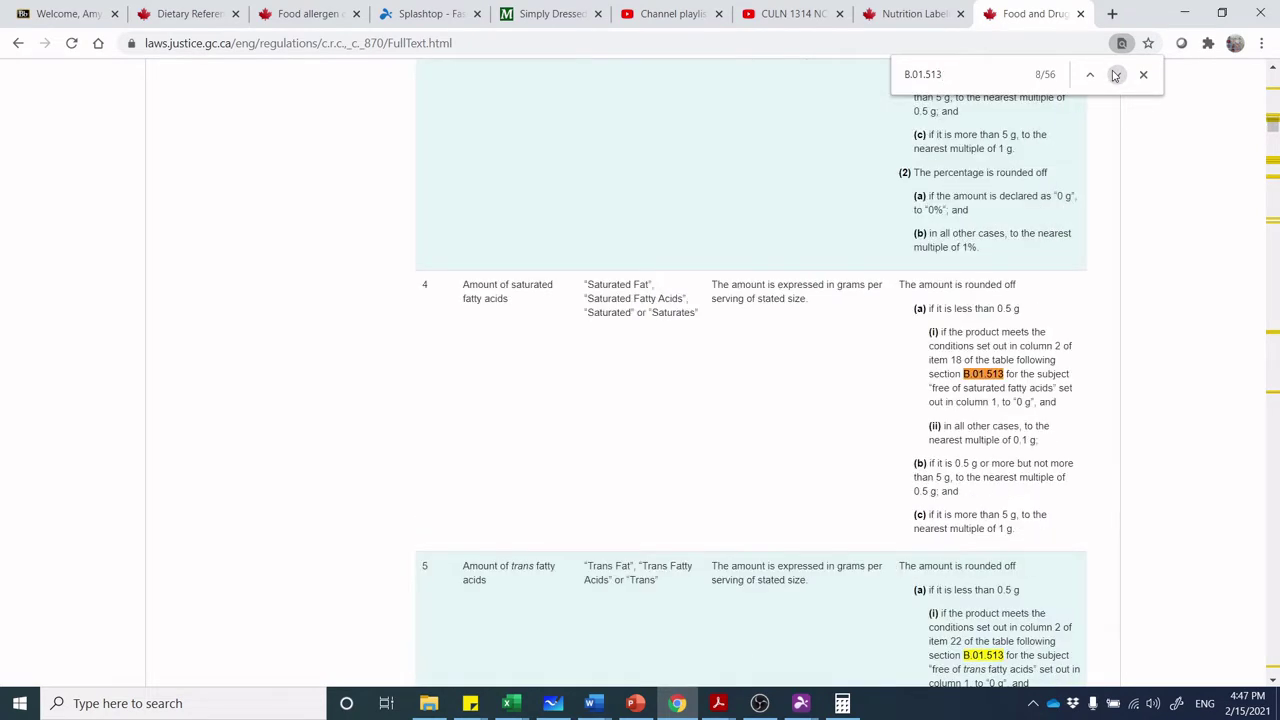
click(1116, 75)
click(1116, 75)
click(1116, 75)
click(1116, 75)
click(1116, 75)
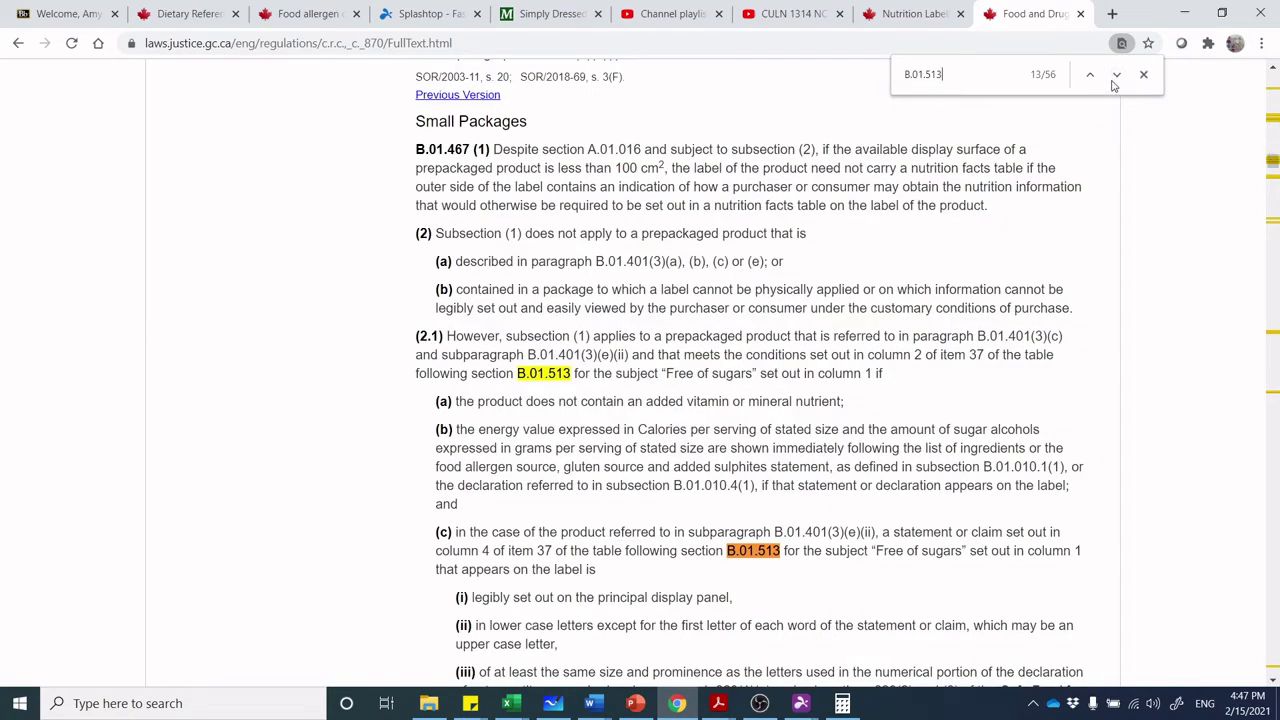
click(1117, 77)
click(1118, 79)
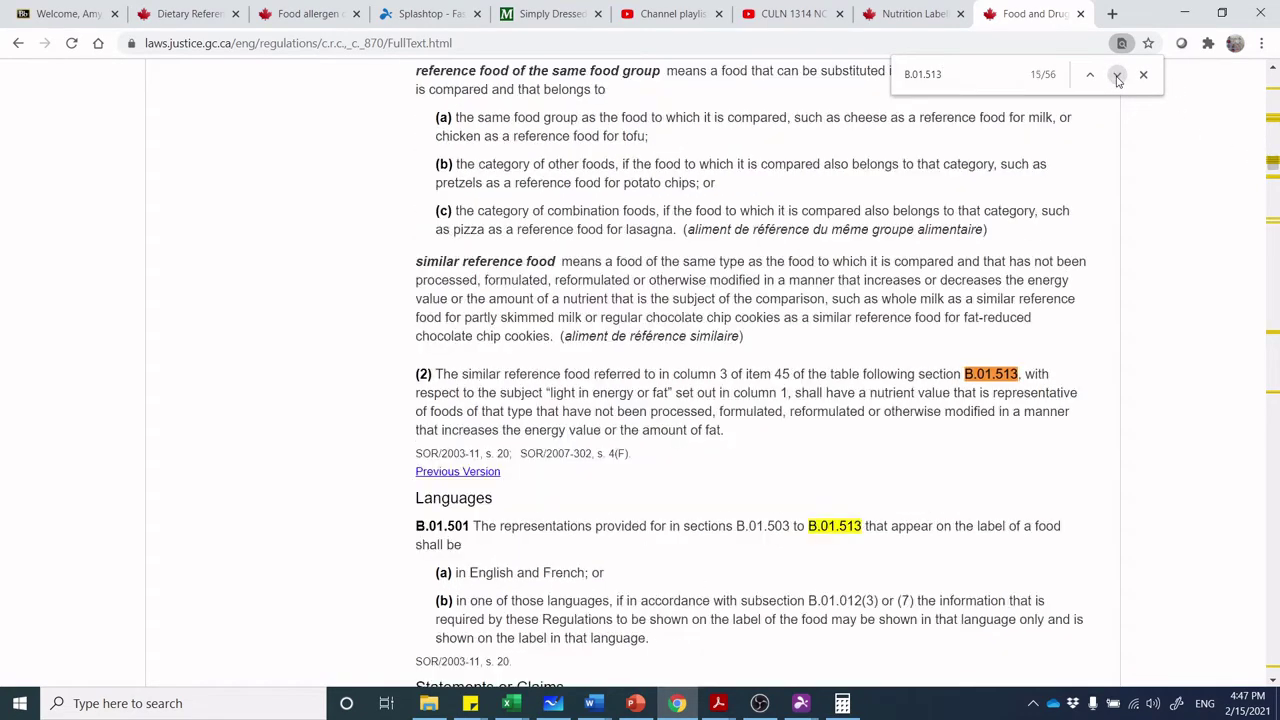
click(1118, 79)
click(1118, 79)
click(1118, 79)
click(1118, 79)
click(1118, 79)
click(1118, 79)
click(1118, 79)
click(1118, 79)
click(1118, 79)
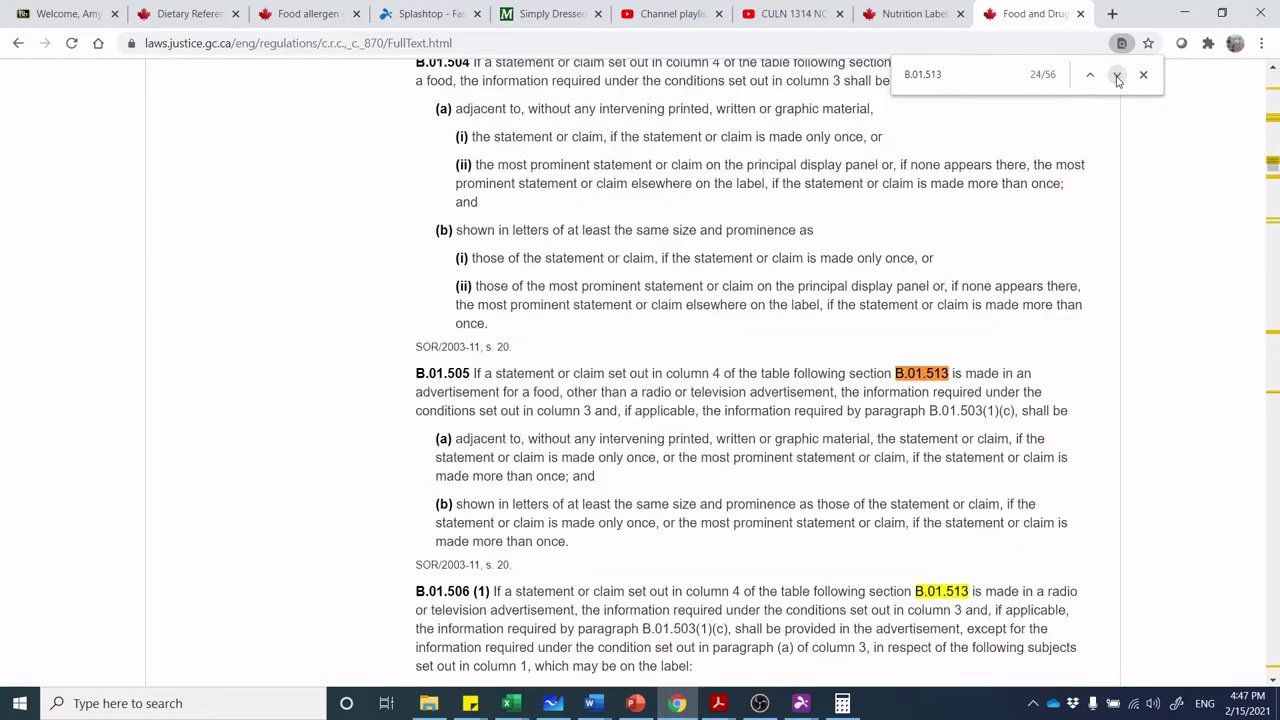
click(1118, 79)
click(1118, 79)
click(1118, 79)
click(1118, 79)
click(1118, 79)
click(1118, 79)
click(1118, 79)
click(1118, 79)
click(1118, 79)
click(1118, 79)
click(1118, 79)
click(1118, 79)
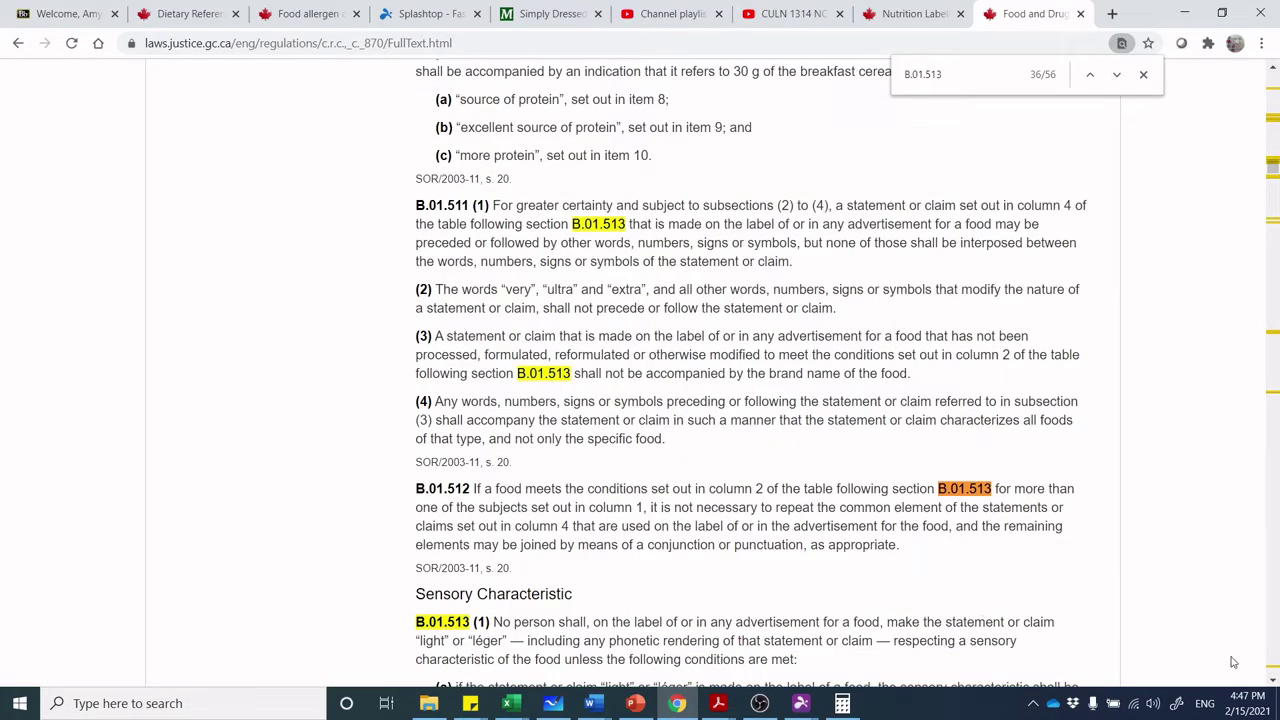
Scroll to the B.01.513 table and highlight item 5's Source of energy statement wording
click(1273, 681)
drag(1273, 681, 1273, 681)
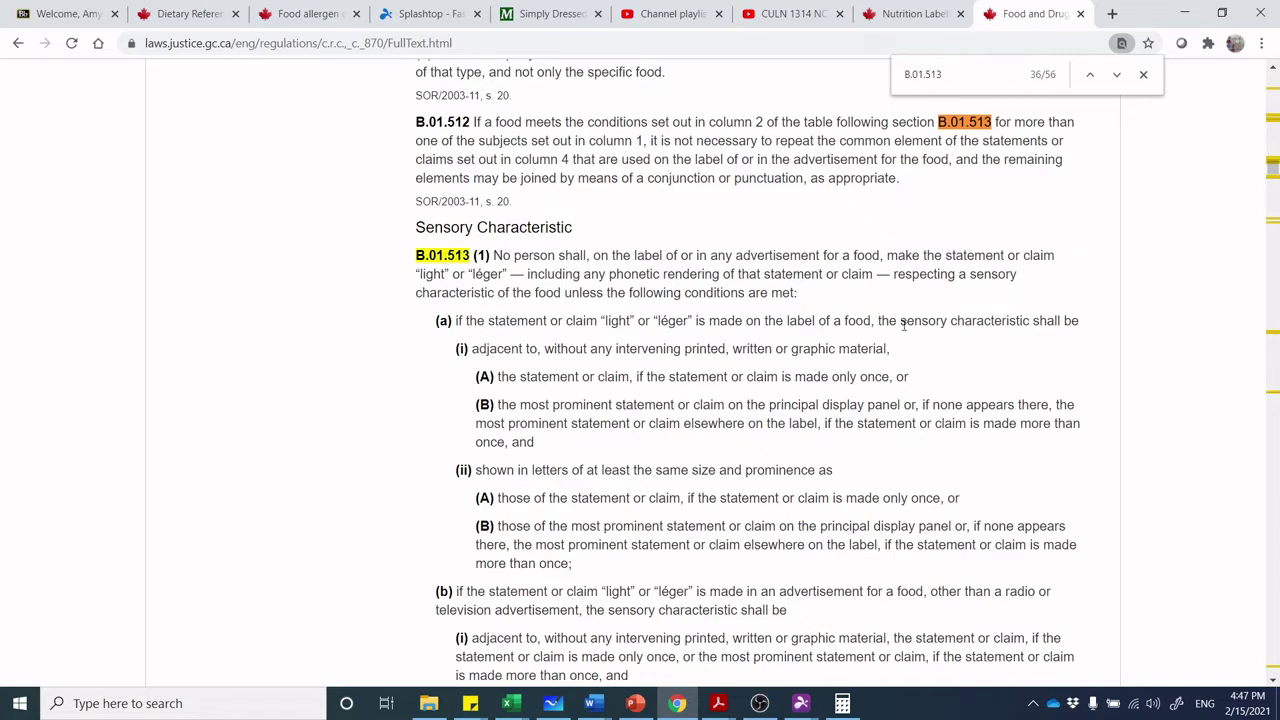
drag(1273, 681, 1273, 681)
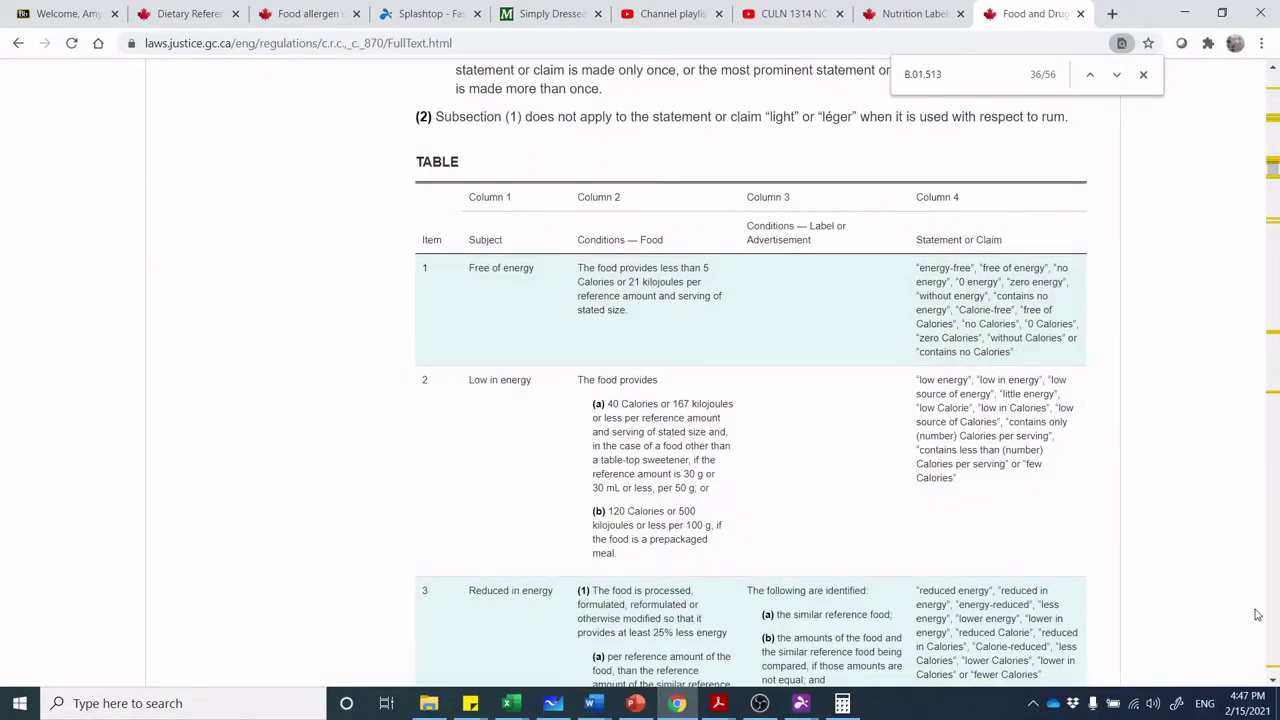
drag(1273, 684, 1273, 684)
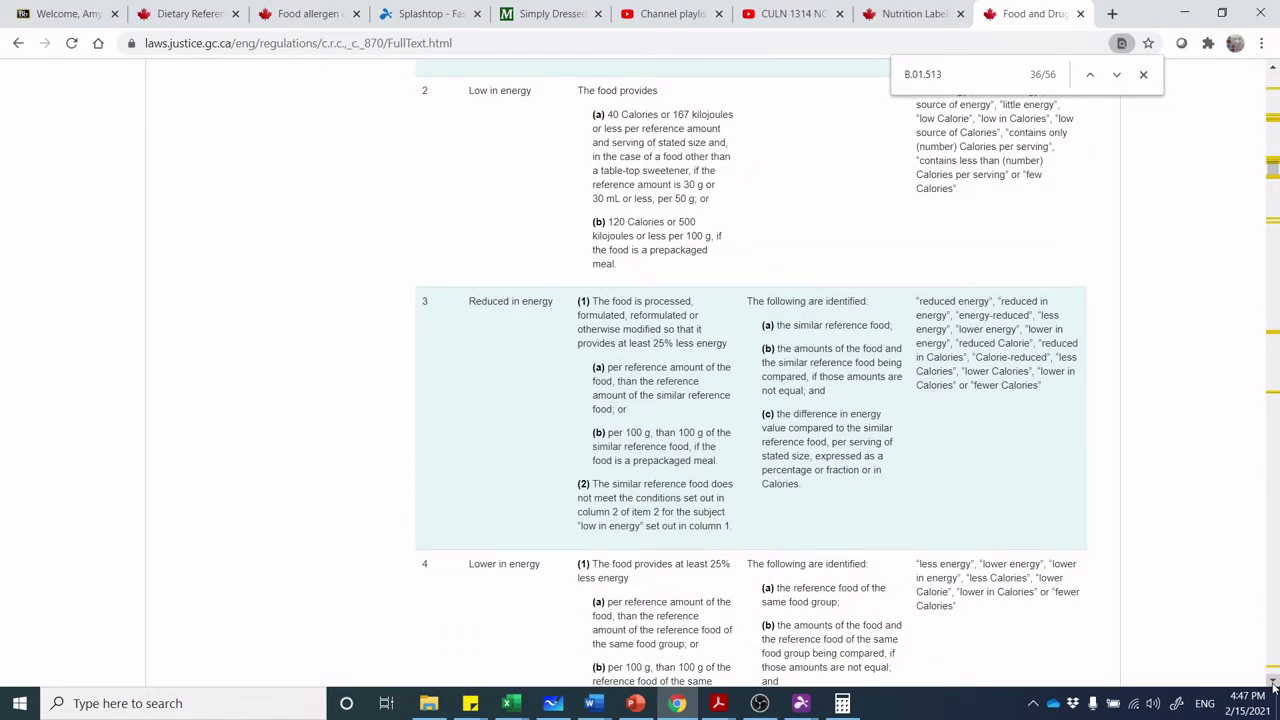
drag(1273, 684, 1273, 684)
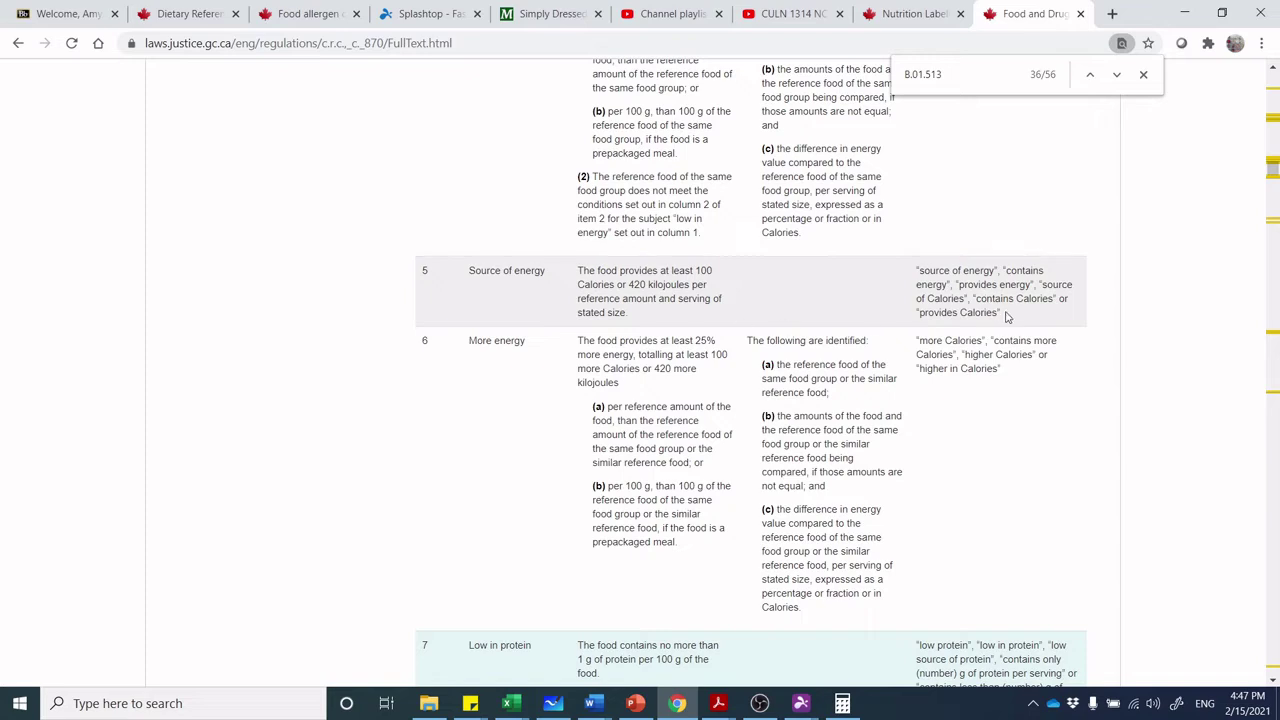
drag(1007, 317, 911, 277)
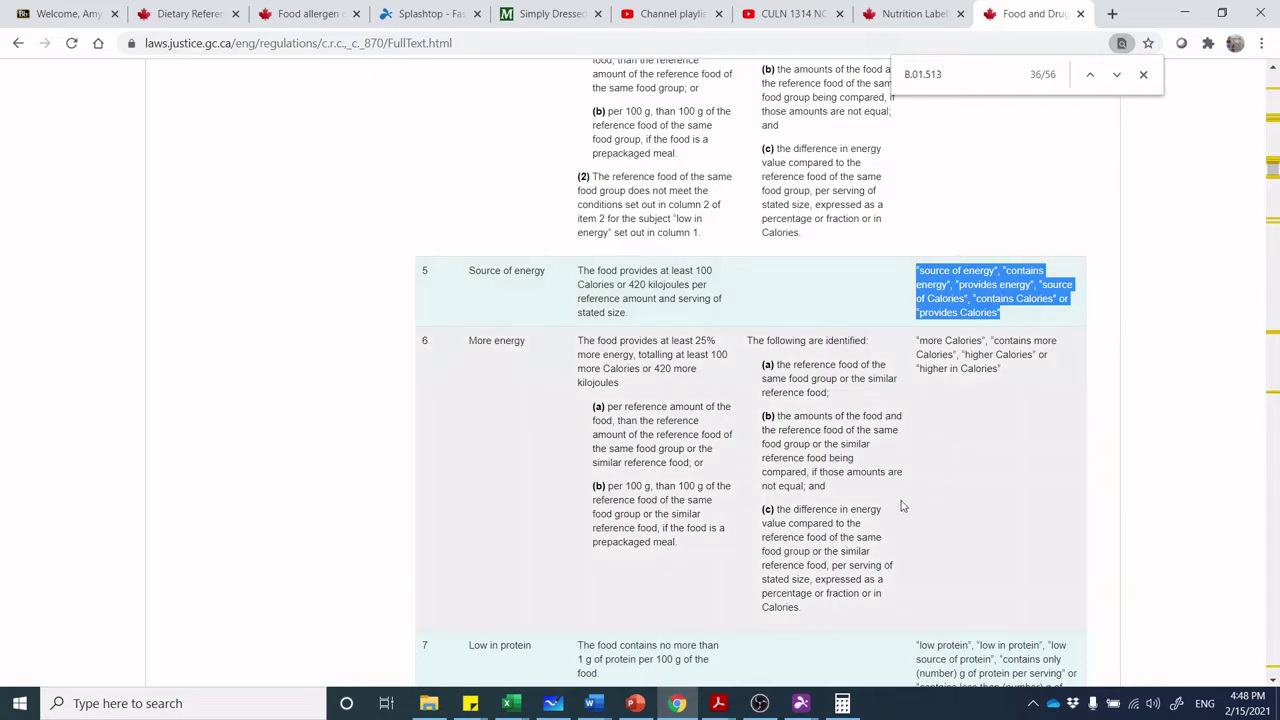
Back in the Genesis claims, expand Fat and review the Extra lean and Lean wordings unchanged
click(801, 703)
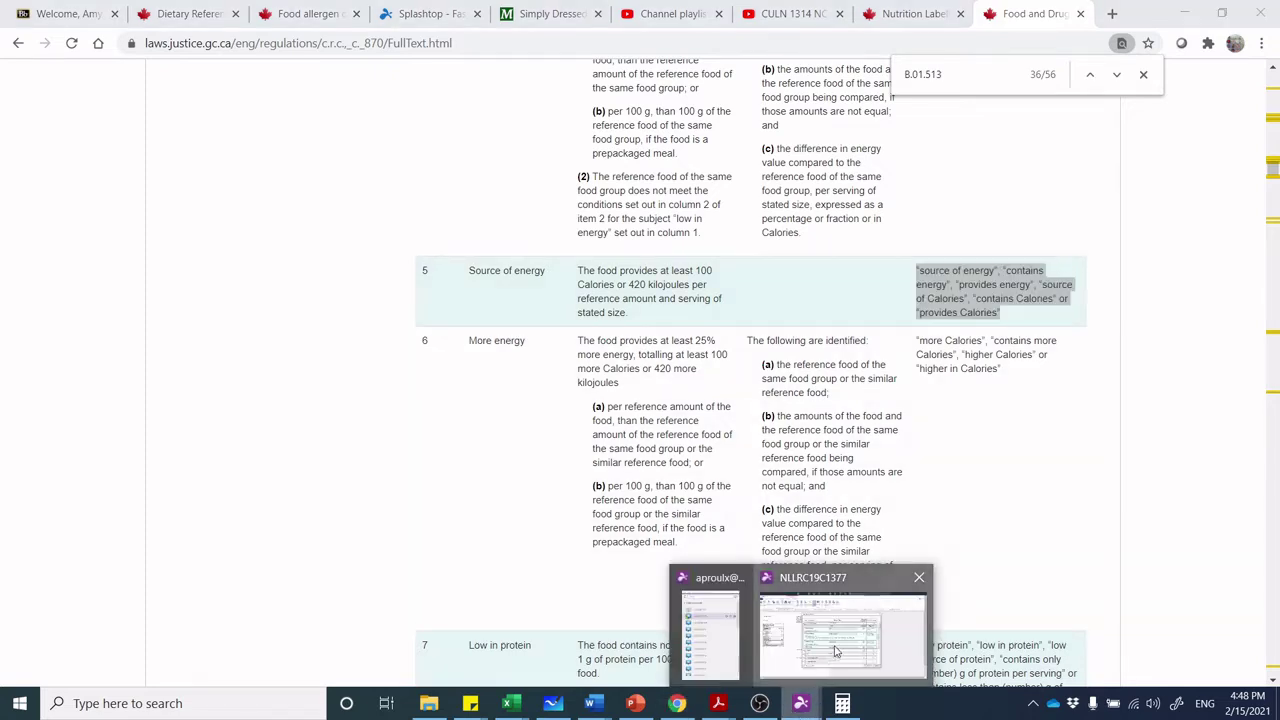
click(840, 638)
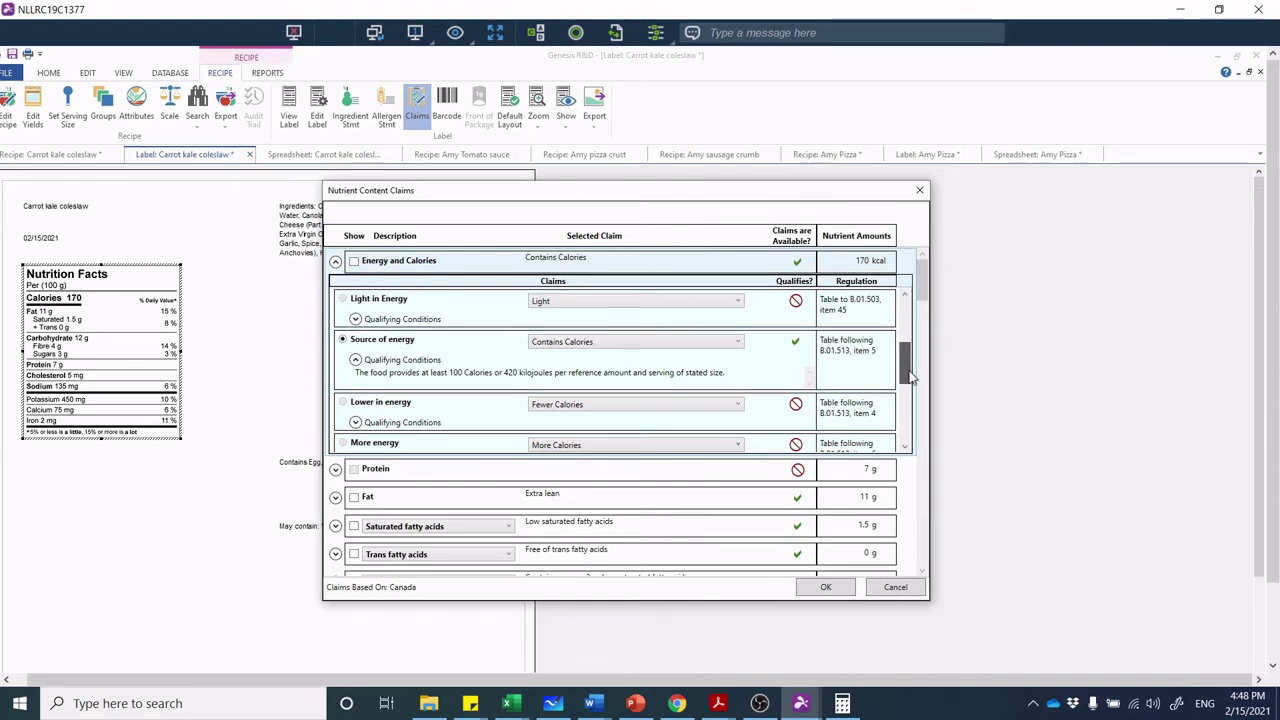
drag(910, 375, 910, 443)
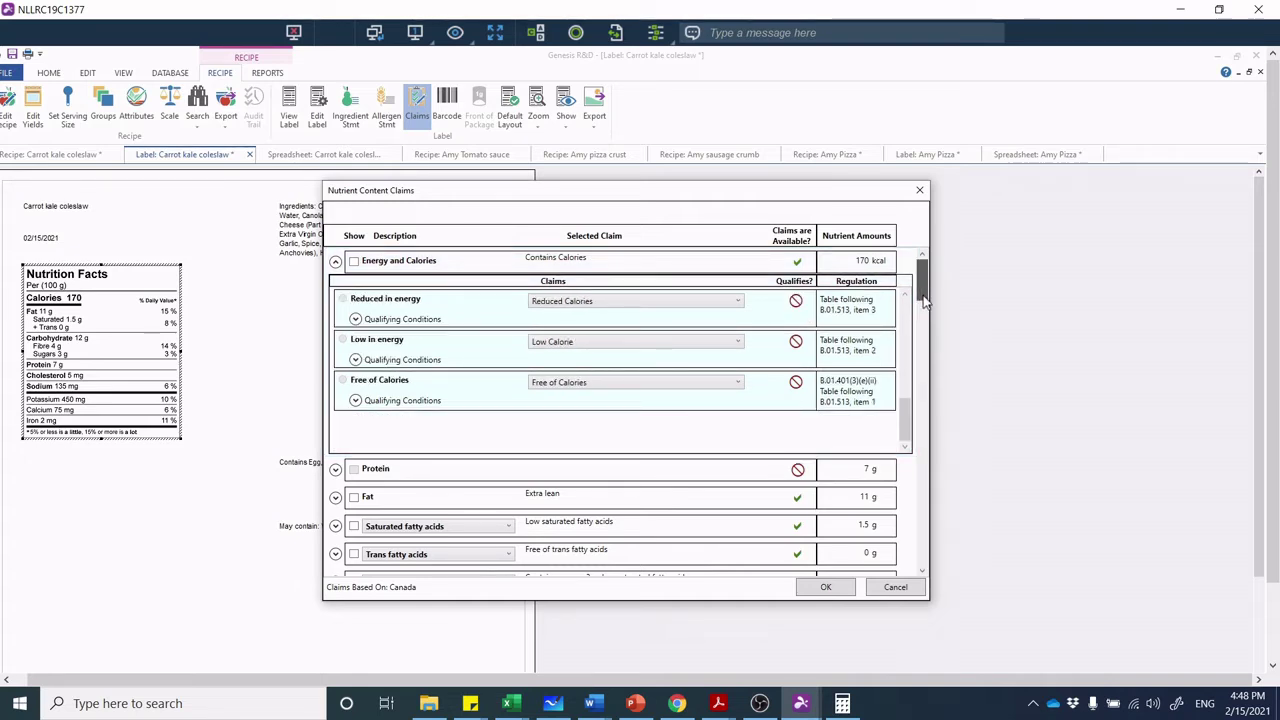
scroll(924, 305, down, 5)
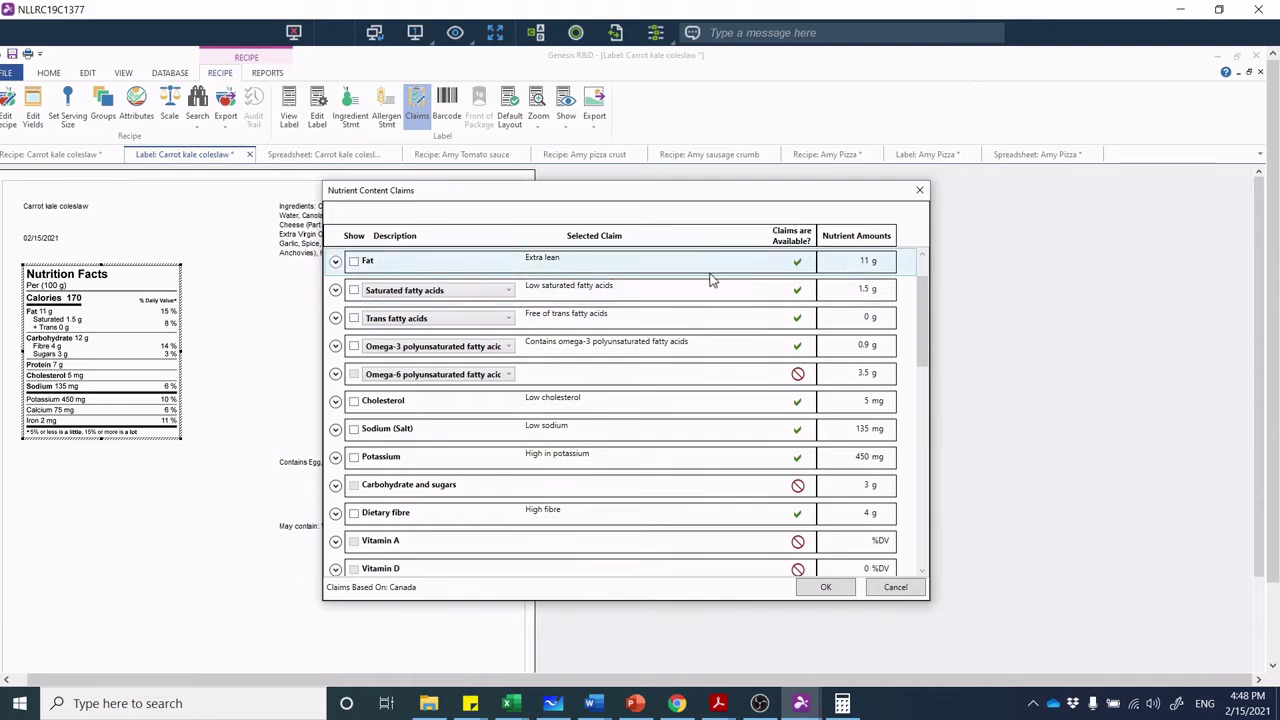
click(336, 263)
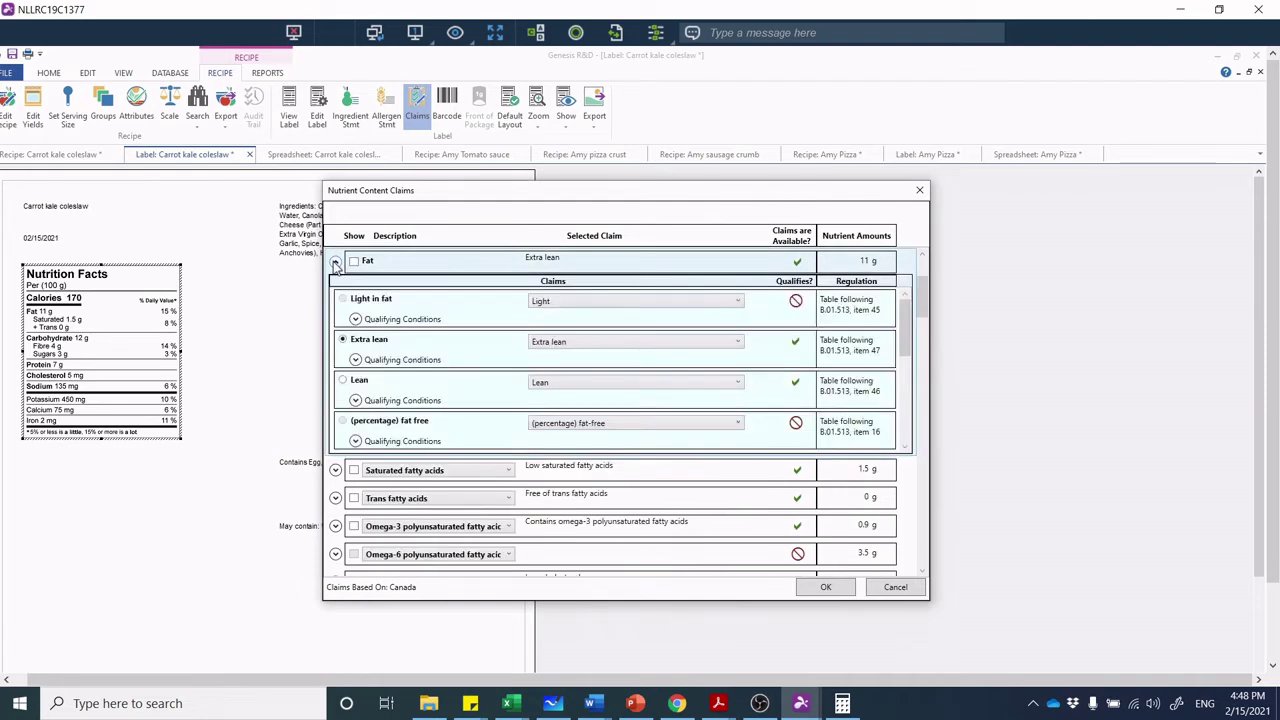
click(738, 345)
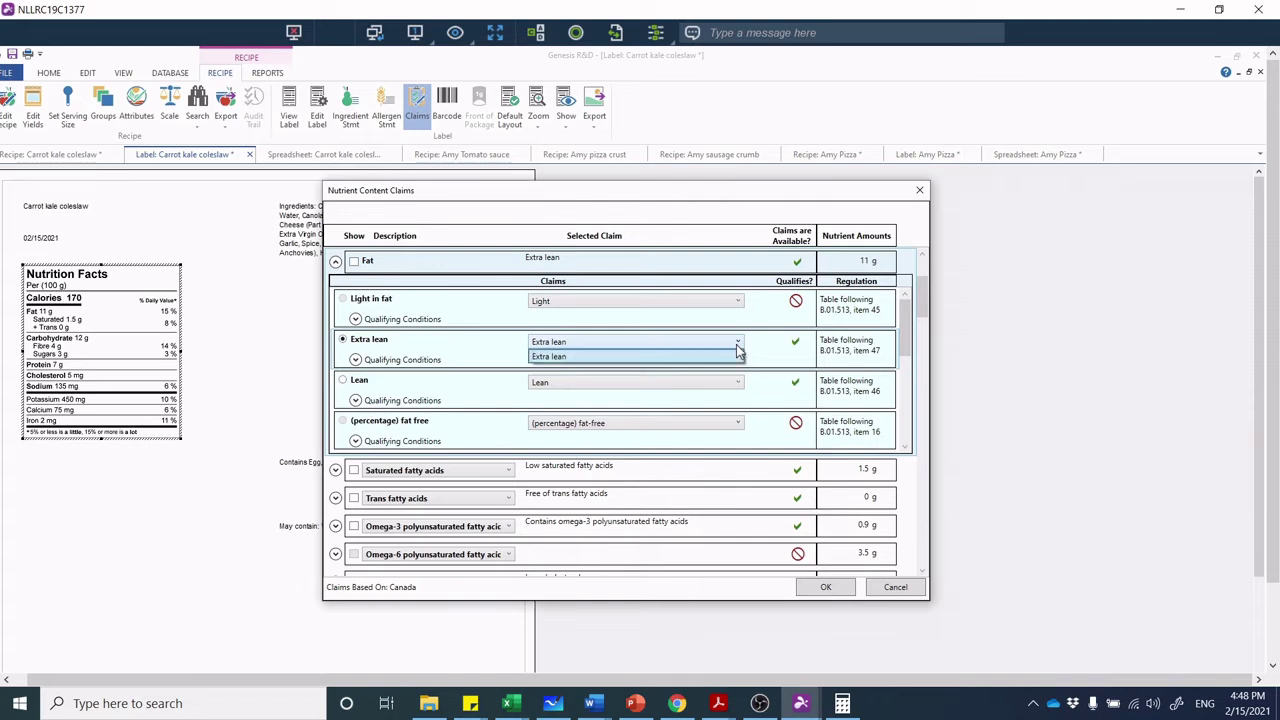
click(755, 356)
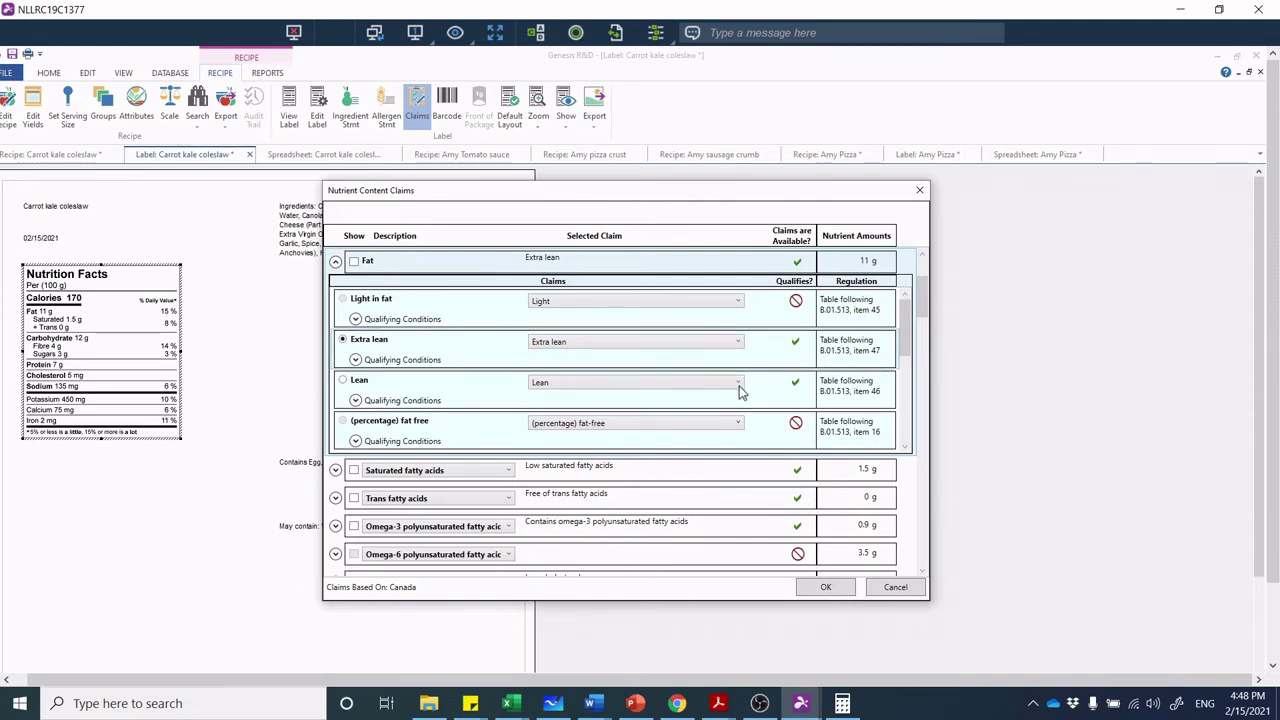
click(738, 385)
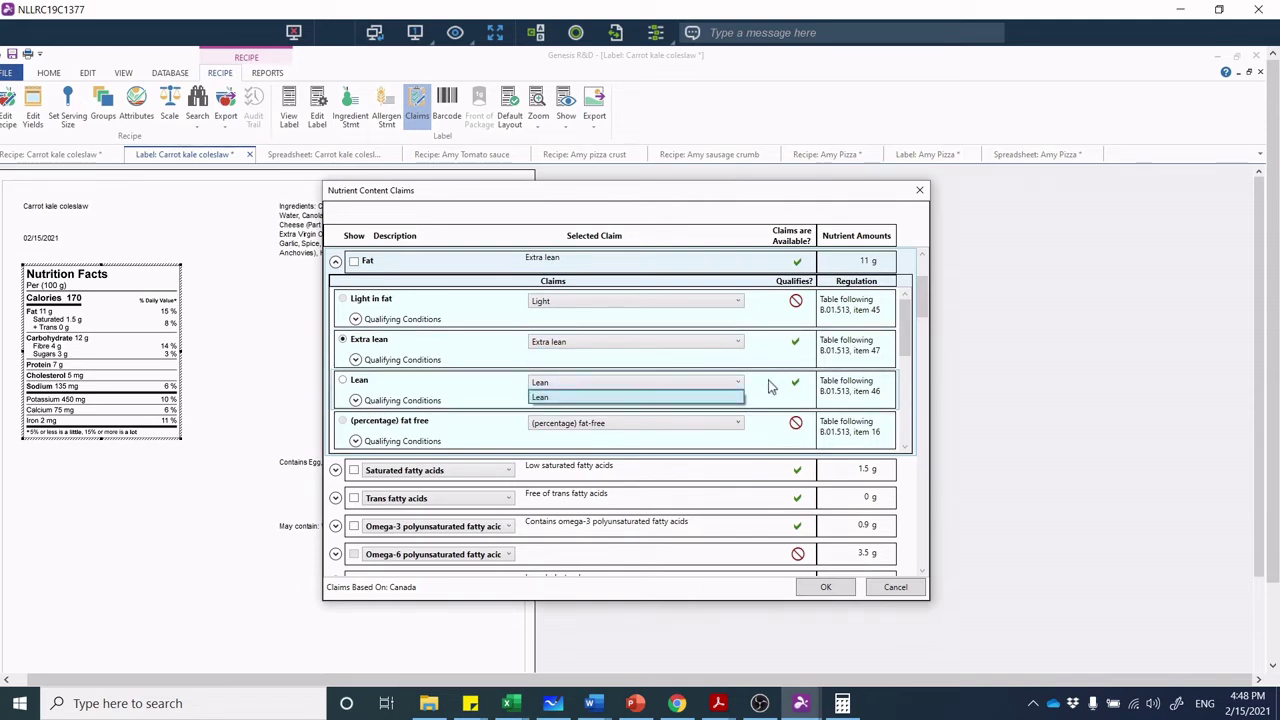
click(770, 387)
Expand the No added fat qualifying conditions and scroll through them
drag(912, 338, 916, 370)
scroll(914, 373, down, 1)
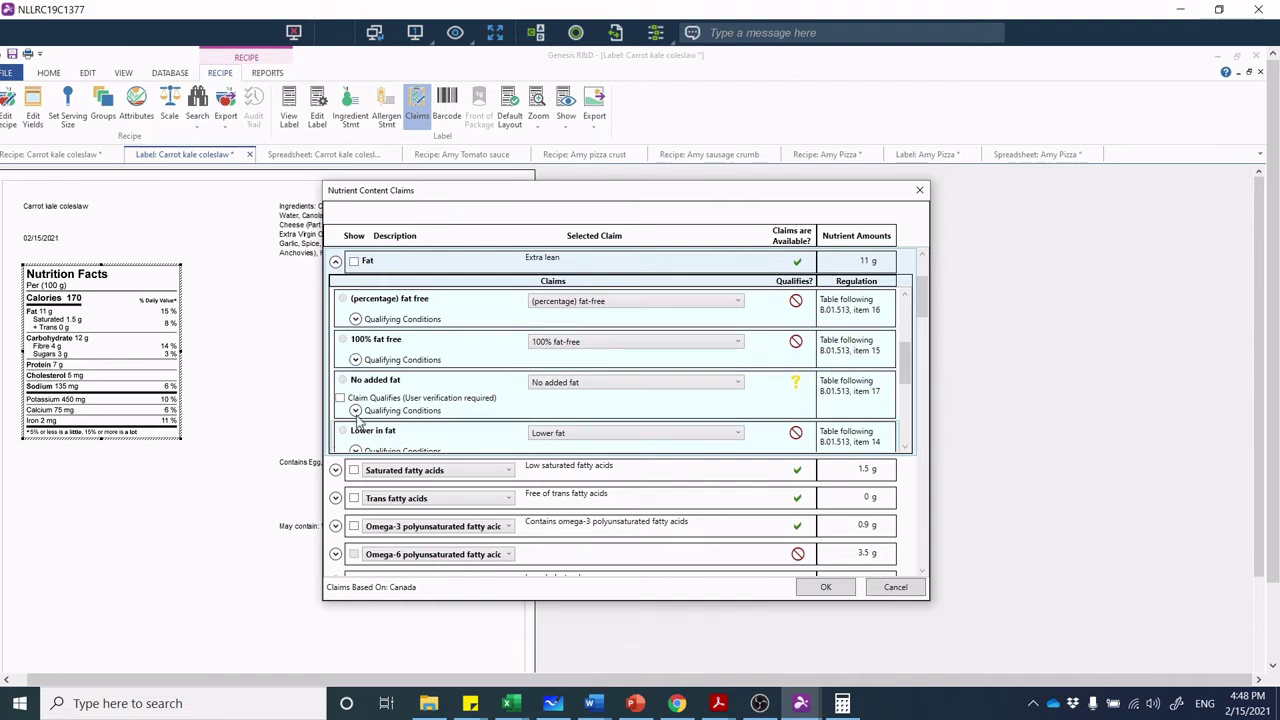
click(355, 411)
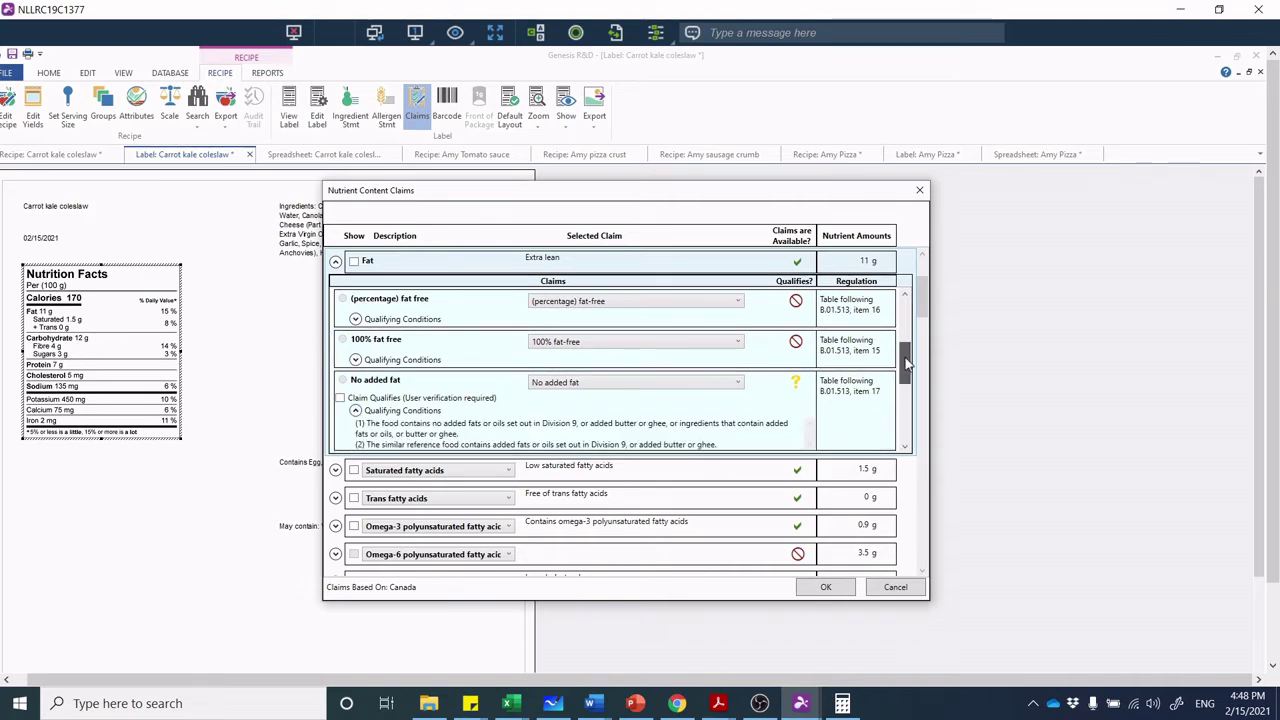
drag(907, 367, 911, 380)
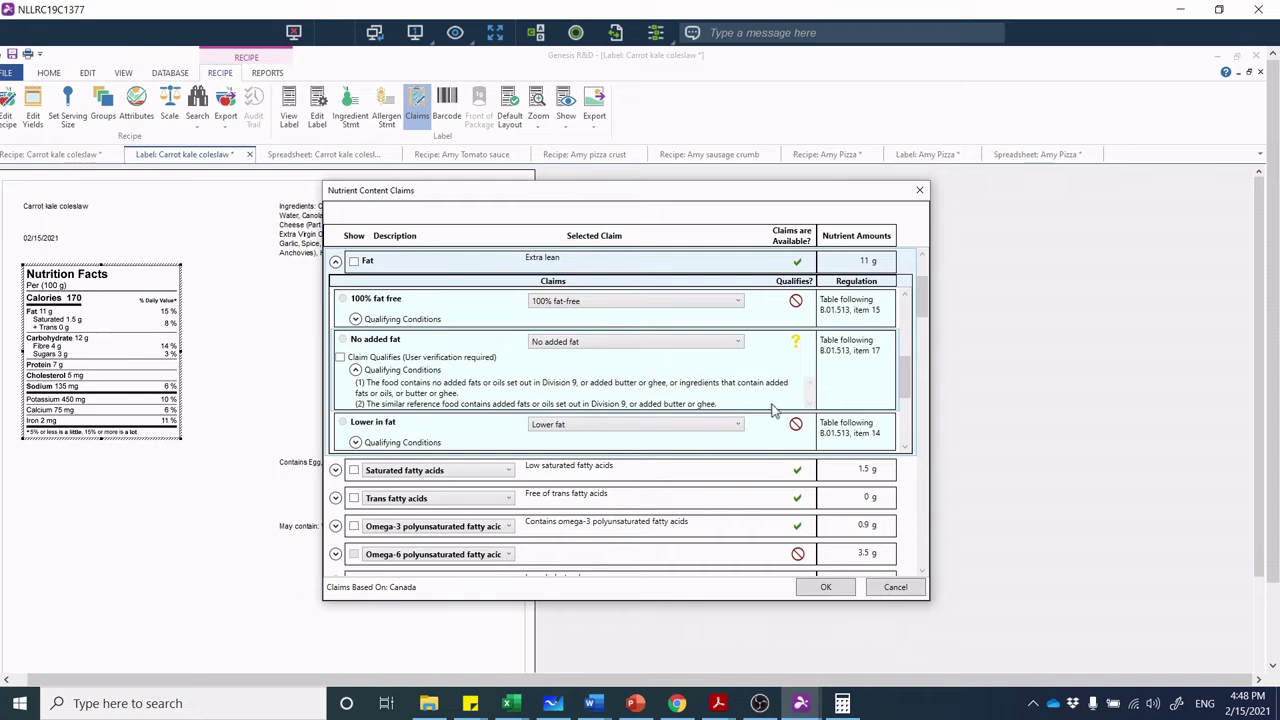
drag(905, 392, 914, 442)
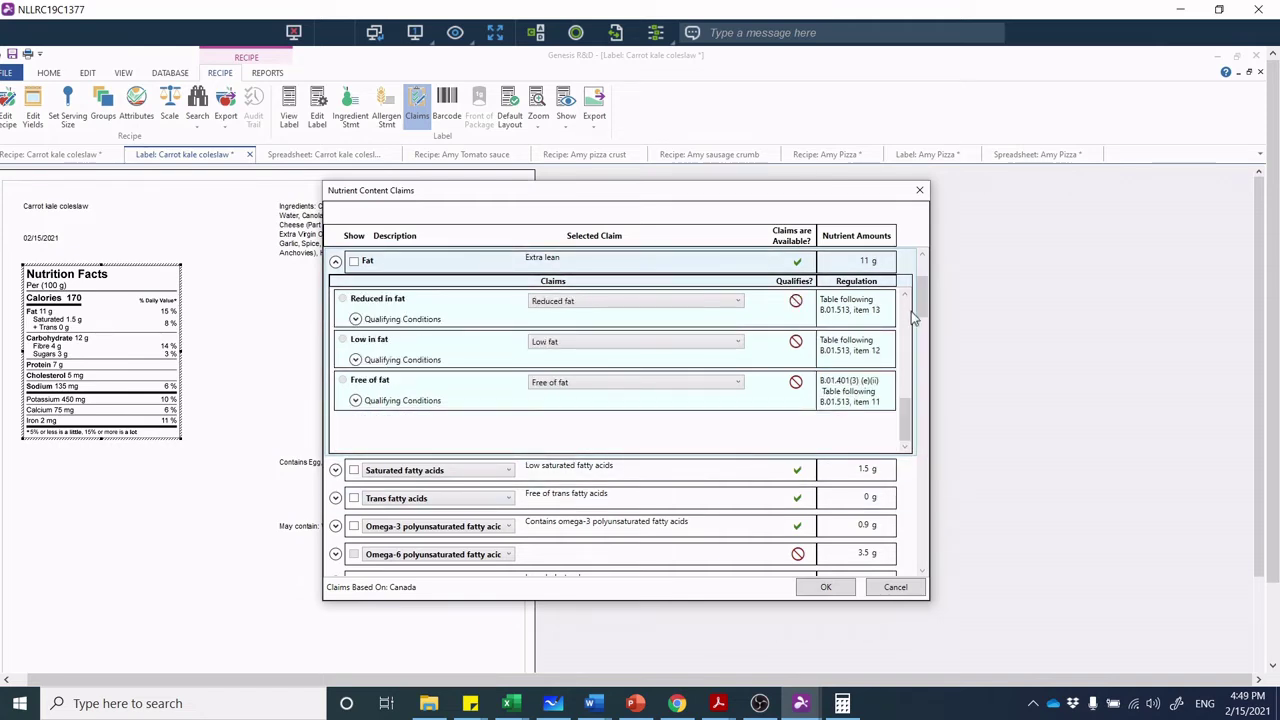
scroll(927, 318, down, 3)
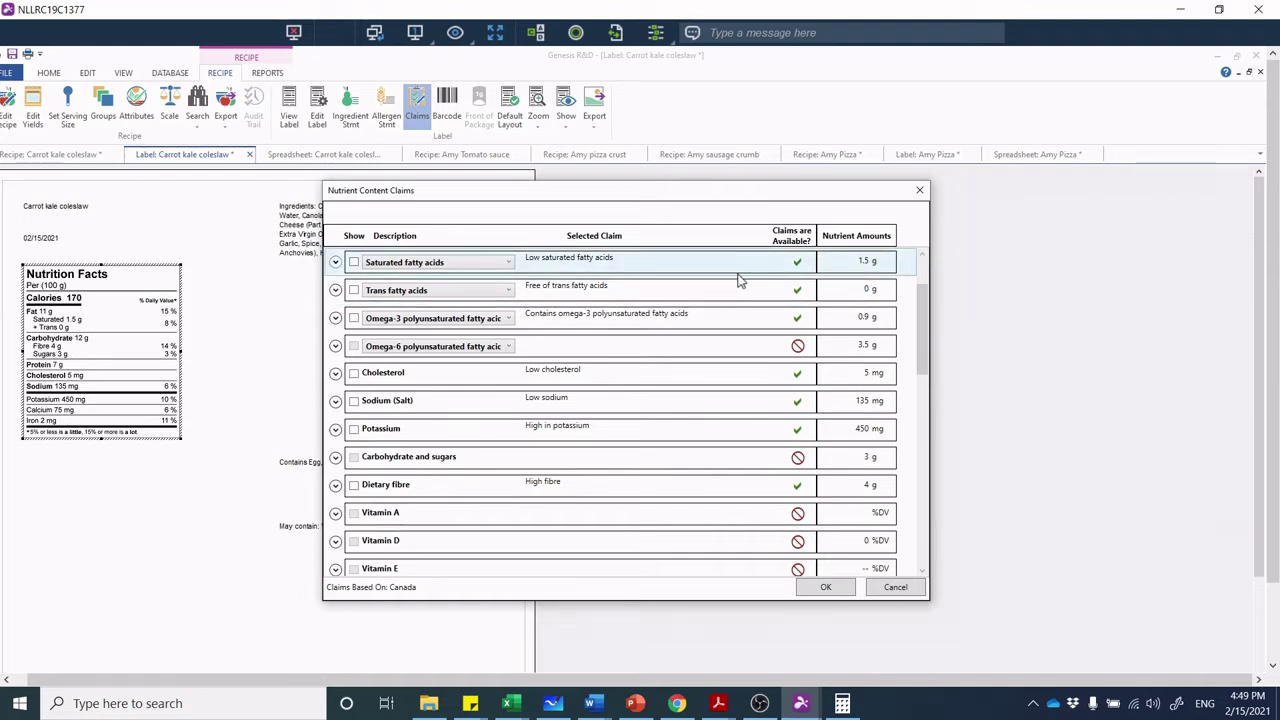
Review the Omega-3 polyunsaturated fatty acids claim wordings and qualifying conditions, then switch to Chrome
click(440, 299)
click(337, 330)
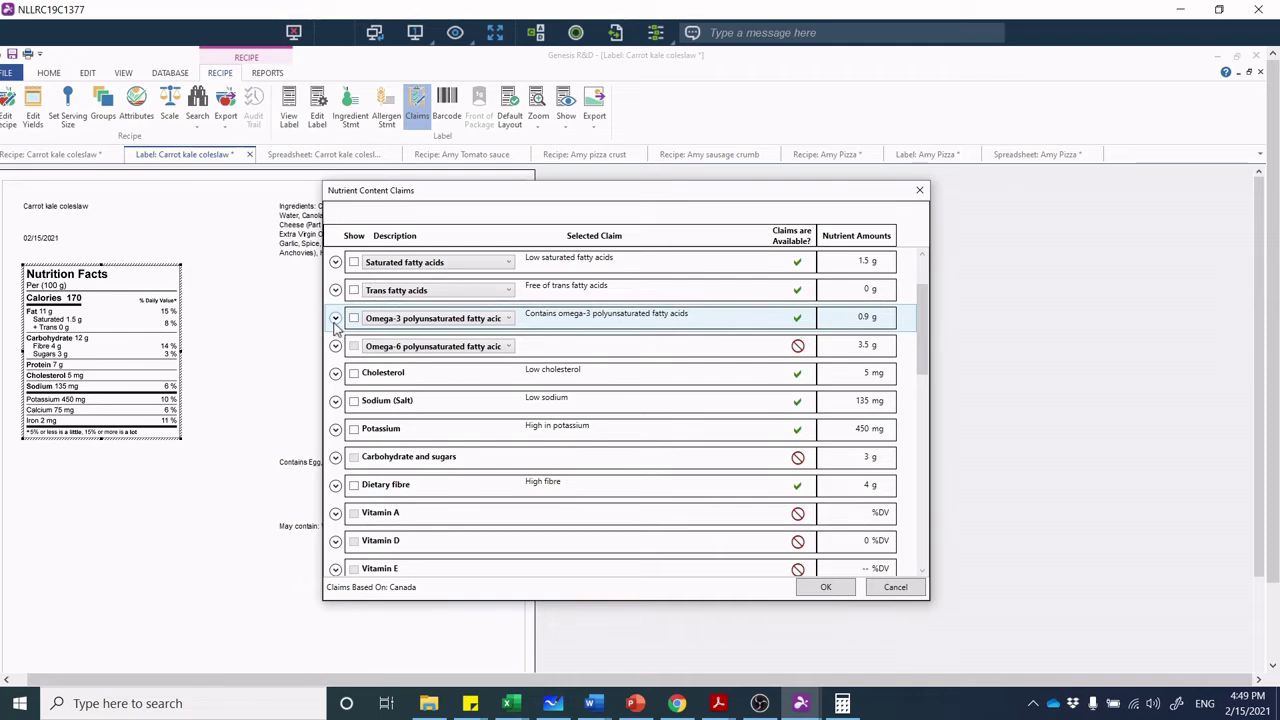
click(335, 319)
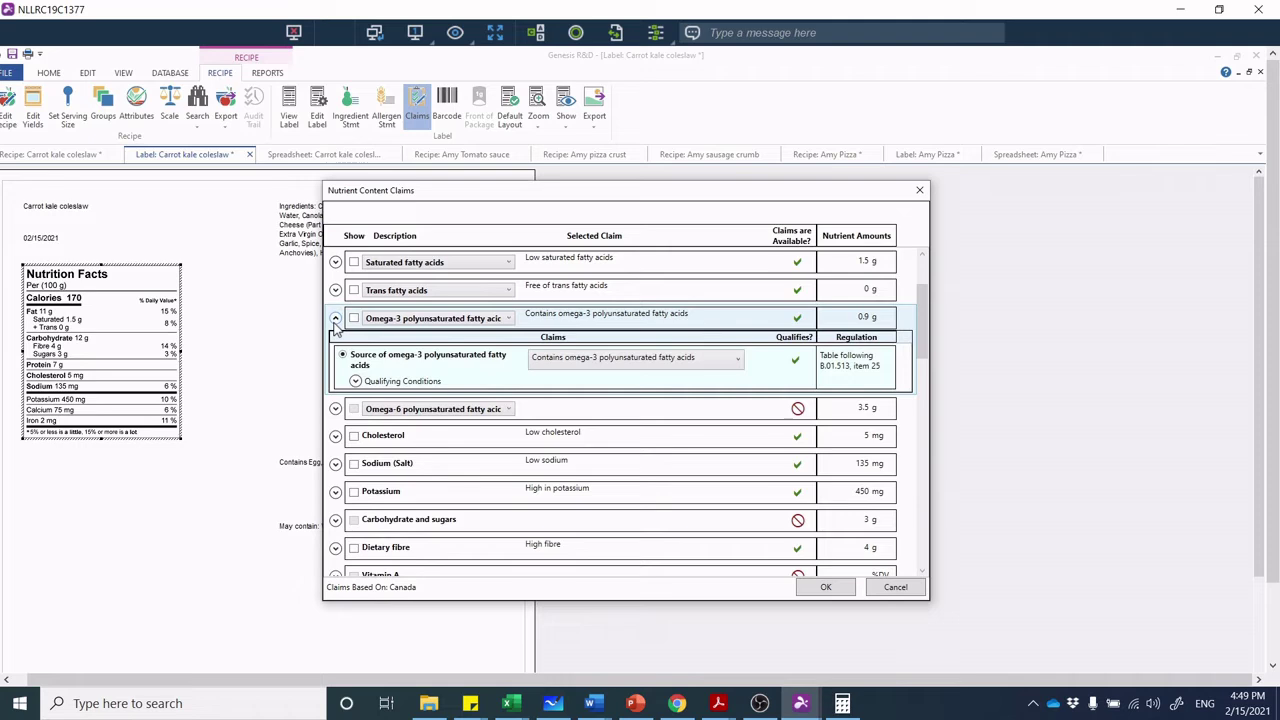
click(736, 362)
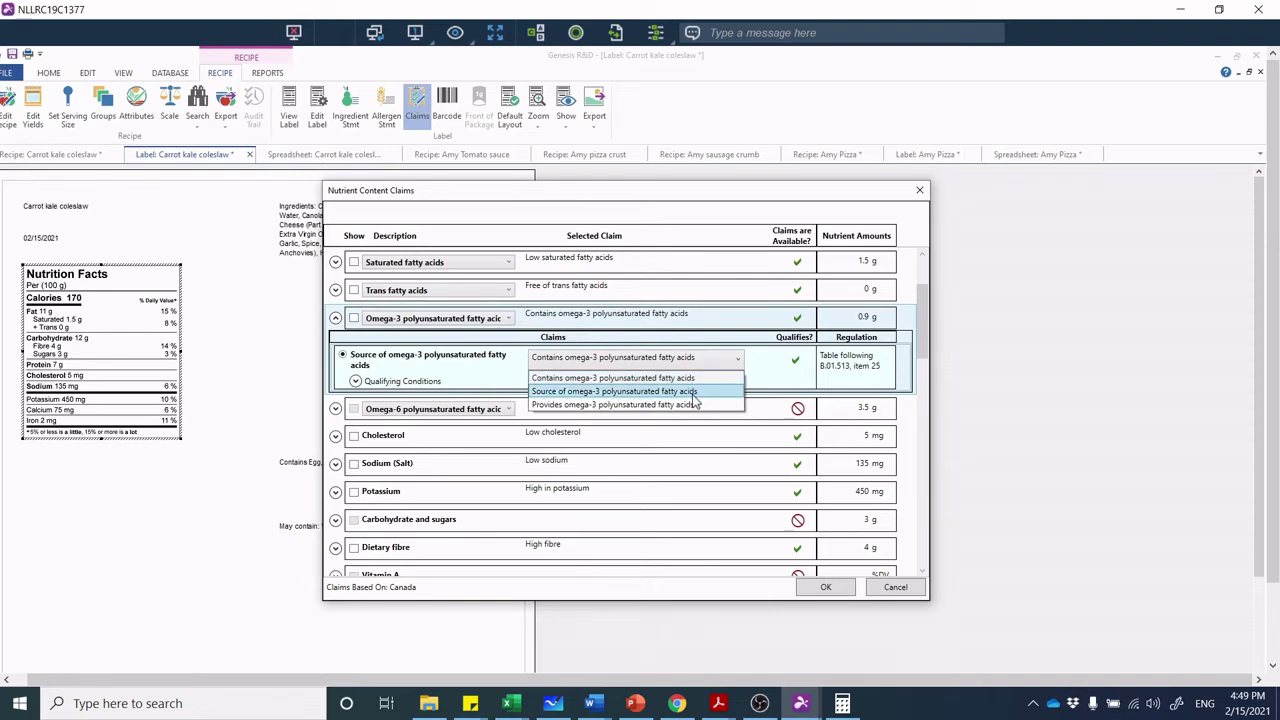
click(432, 388)
click(432, 386)
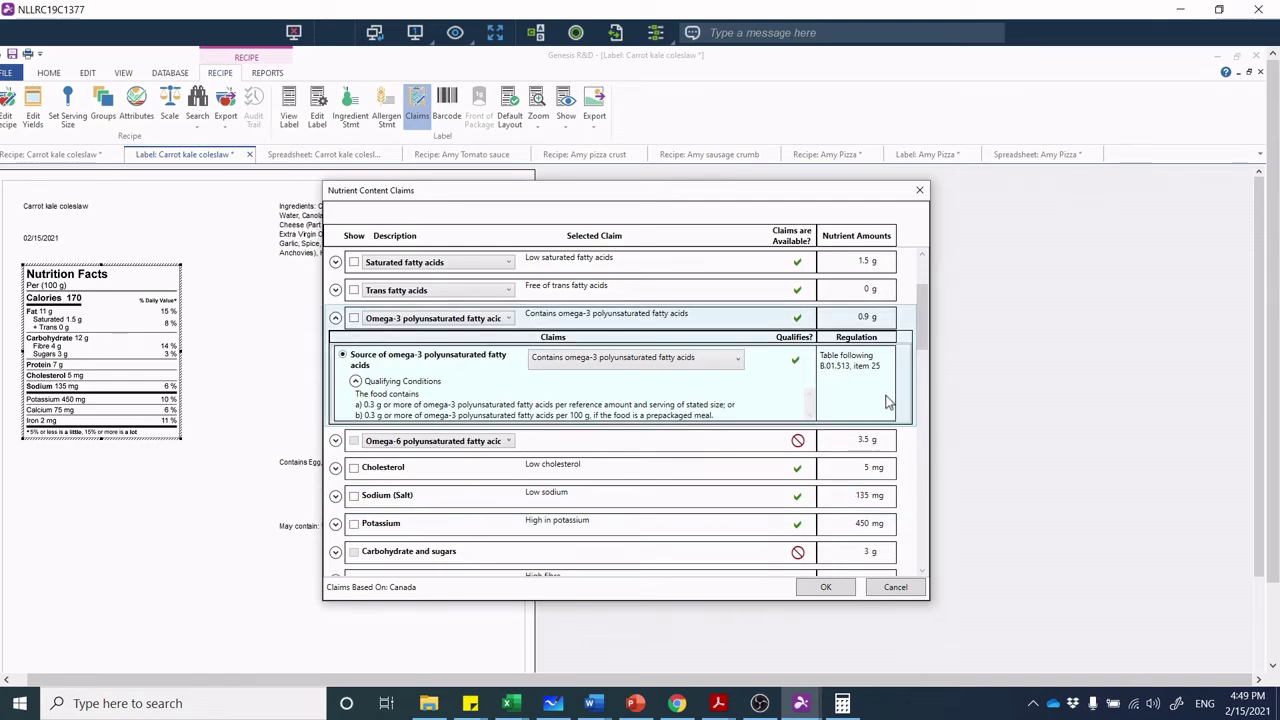
click(677, 703)
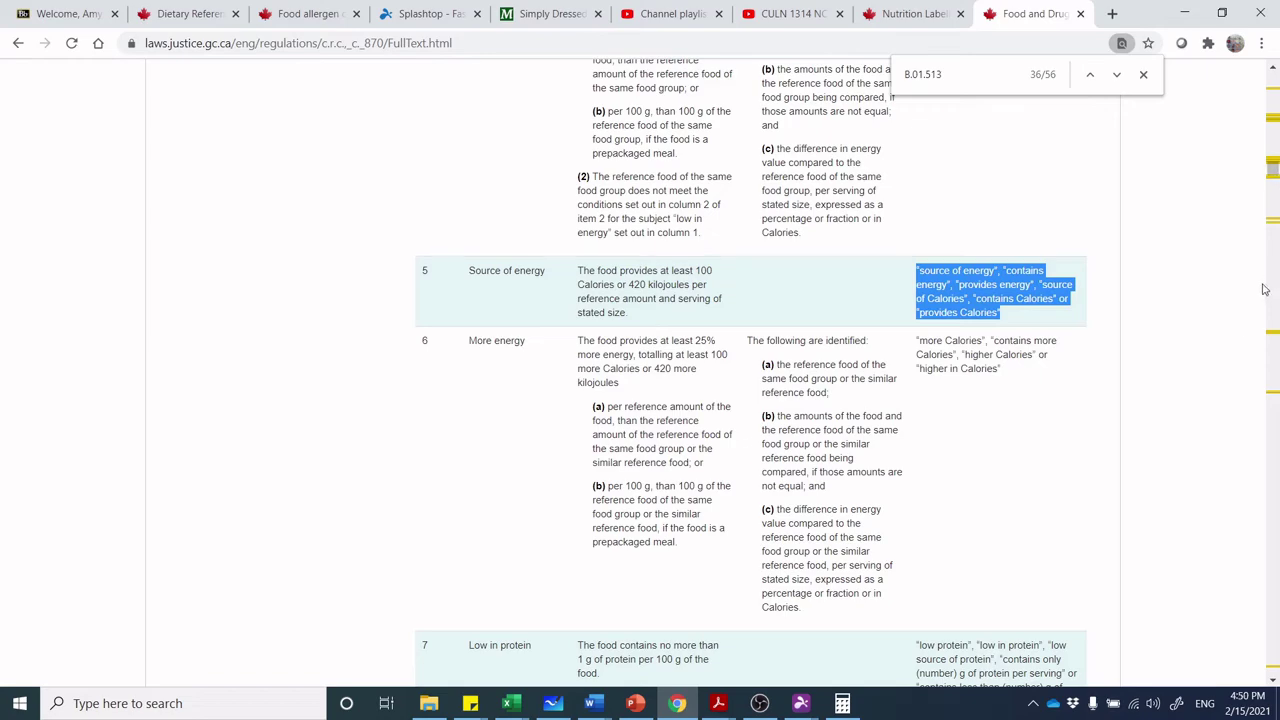
Read item 25's omega-3 claim at 150% zoom, then return to the Genesis claims window
drag(1274, 180, 1274, 172)
drag(1272, 682, 1273, 683)
scroll(874, 337, down, 2)
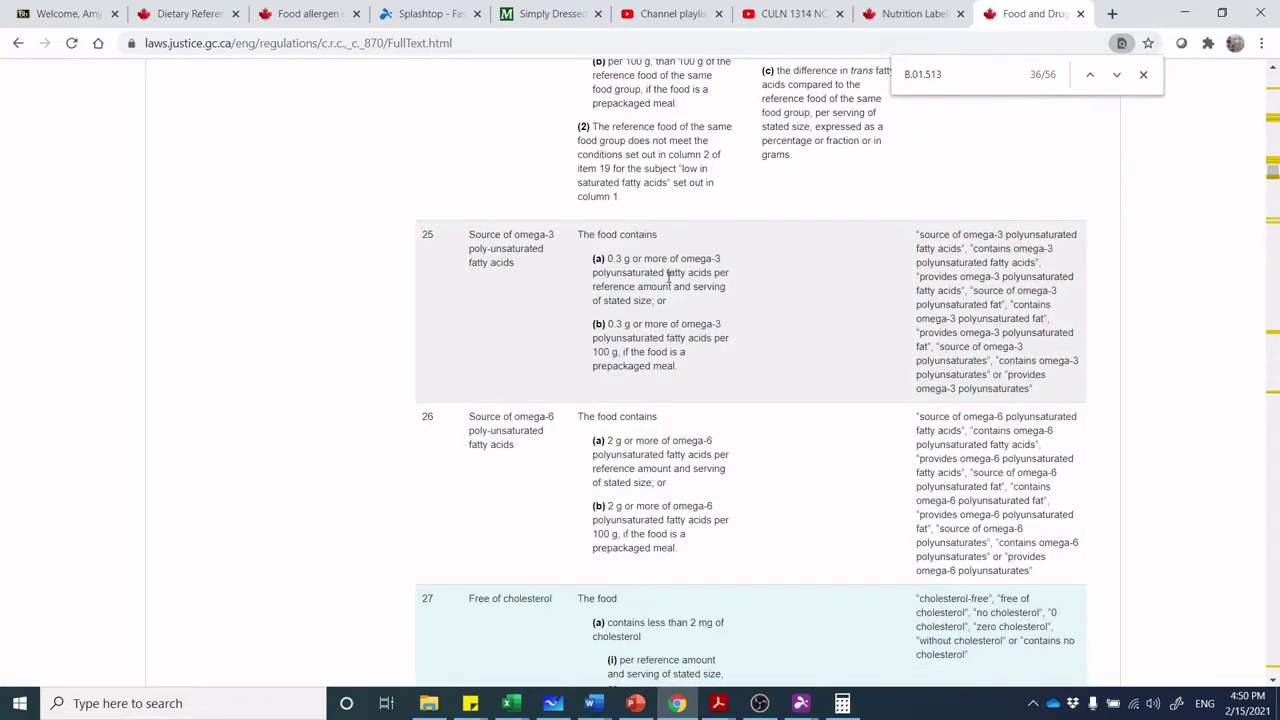
key(ctrl+plus)
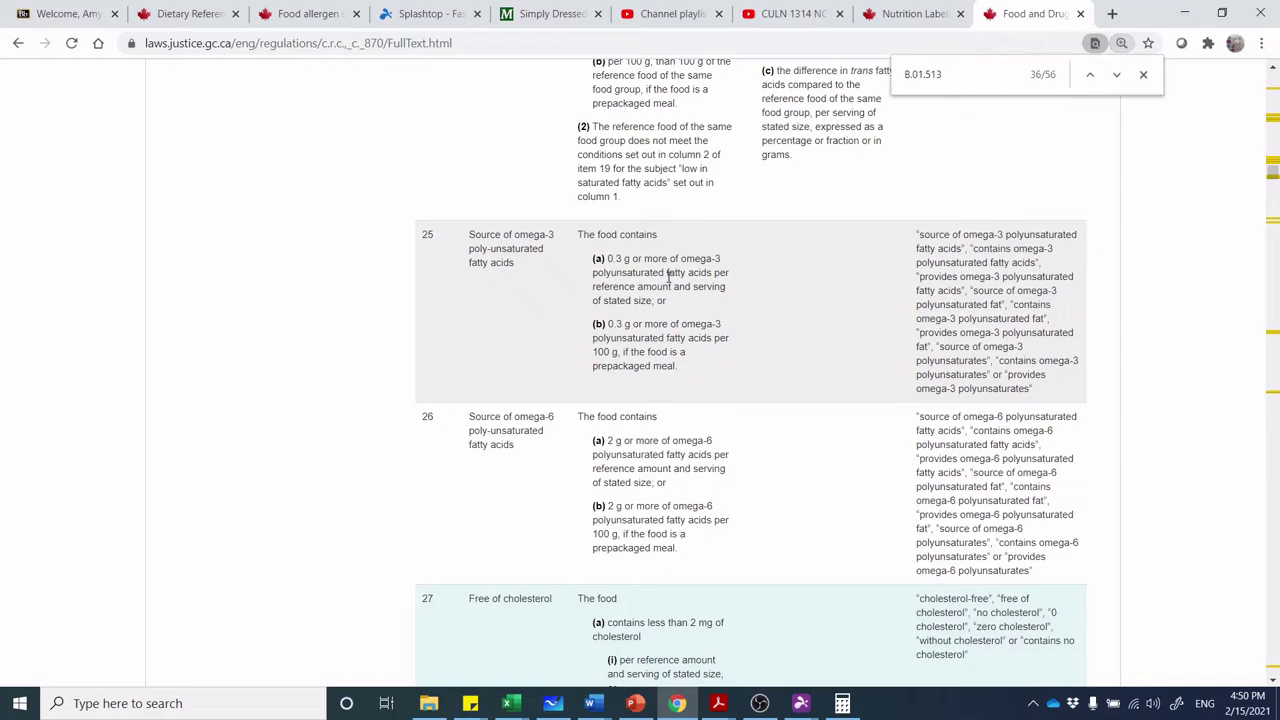
key(ctrl+plus)
key(ctrl+plus)
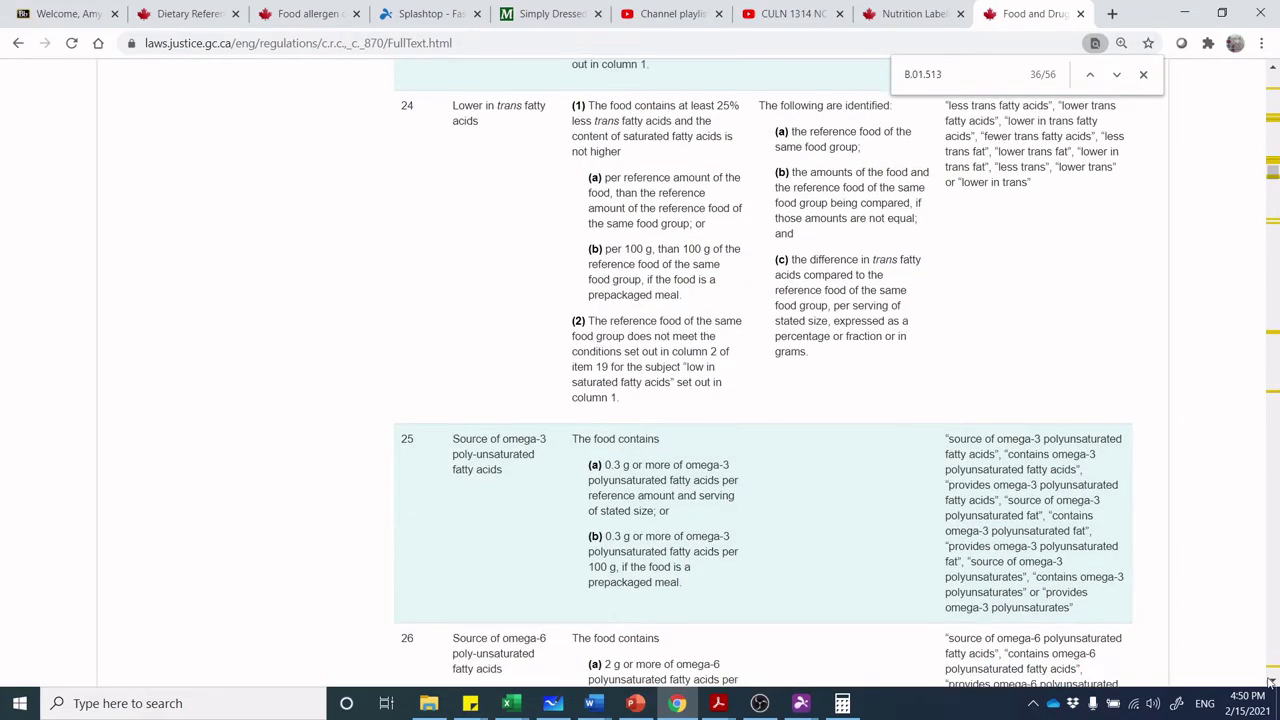
drag(1273, 683, 1273, 683)
scroll(1148, 634, down, 5)
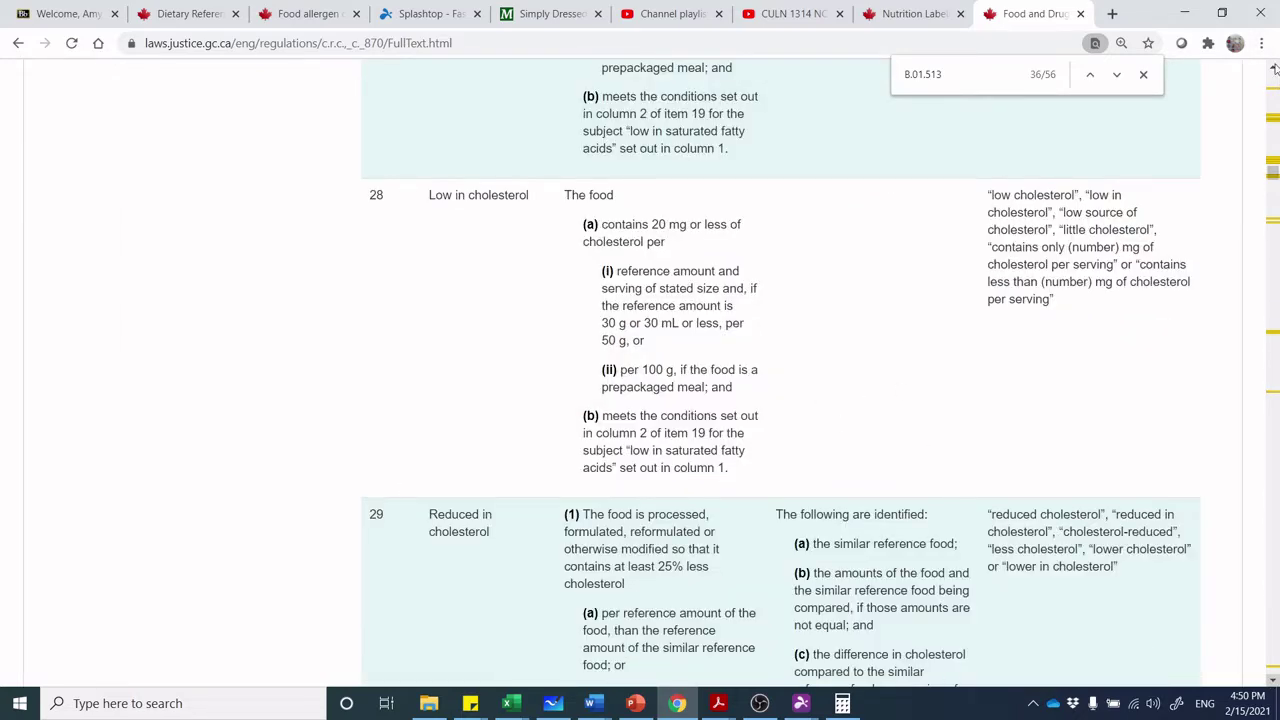
drag(1274, 68, 1274, 68)
drag(1274, 148, 1274, 170)
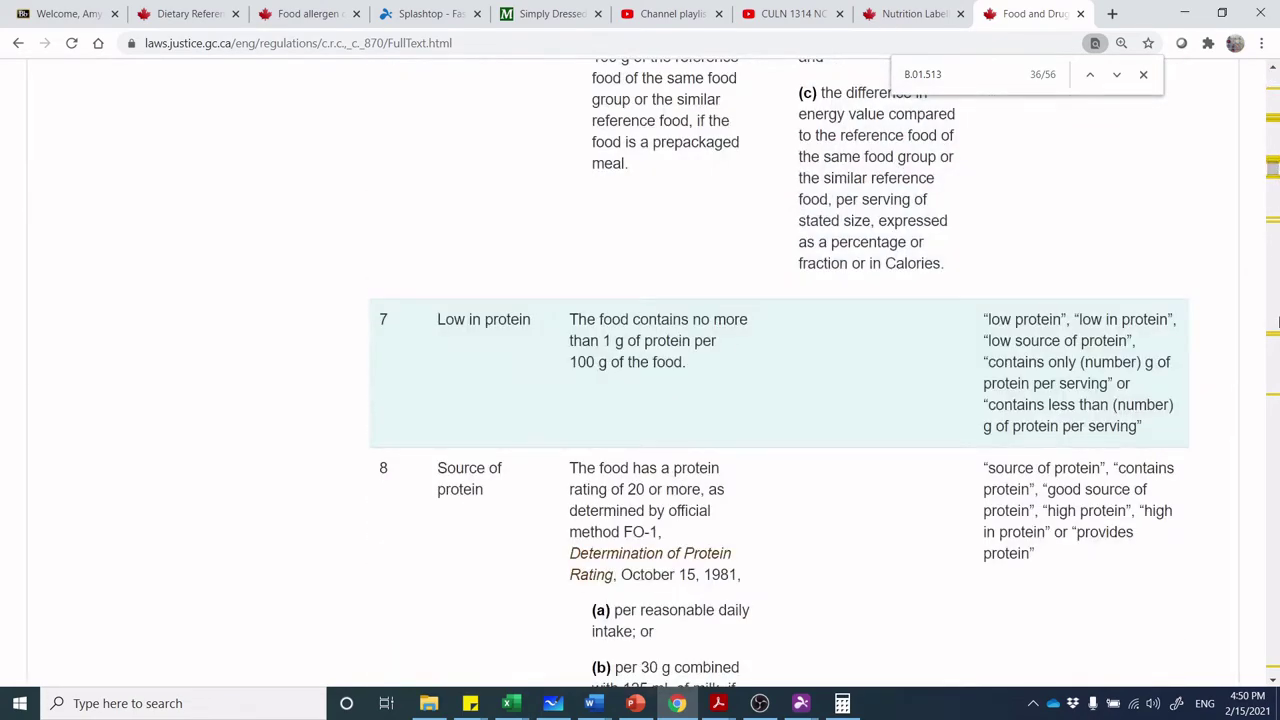
drag(1274, 681, 1274, 683)
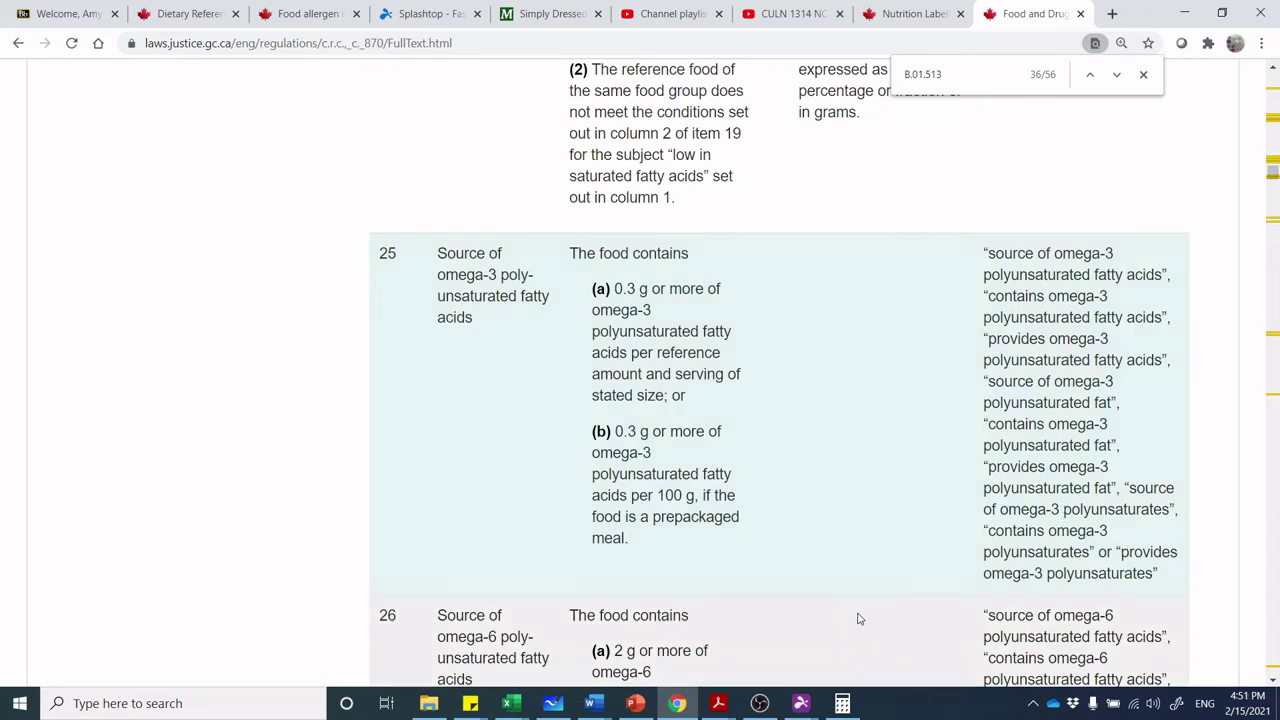
mouse_move(801, 703)
click(811, 655)
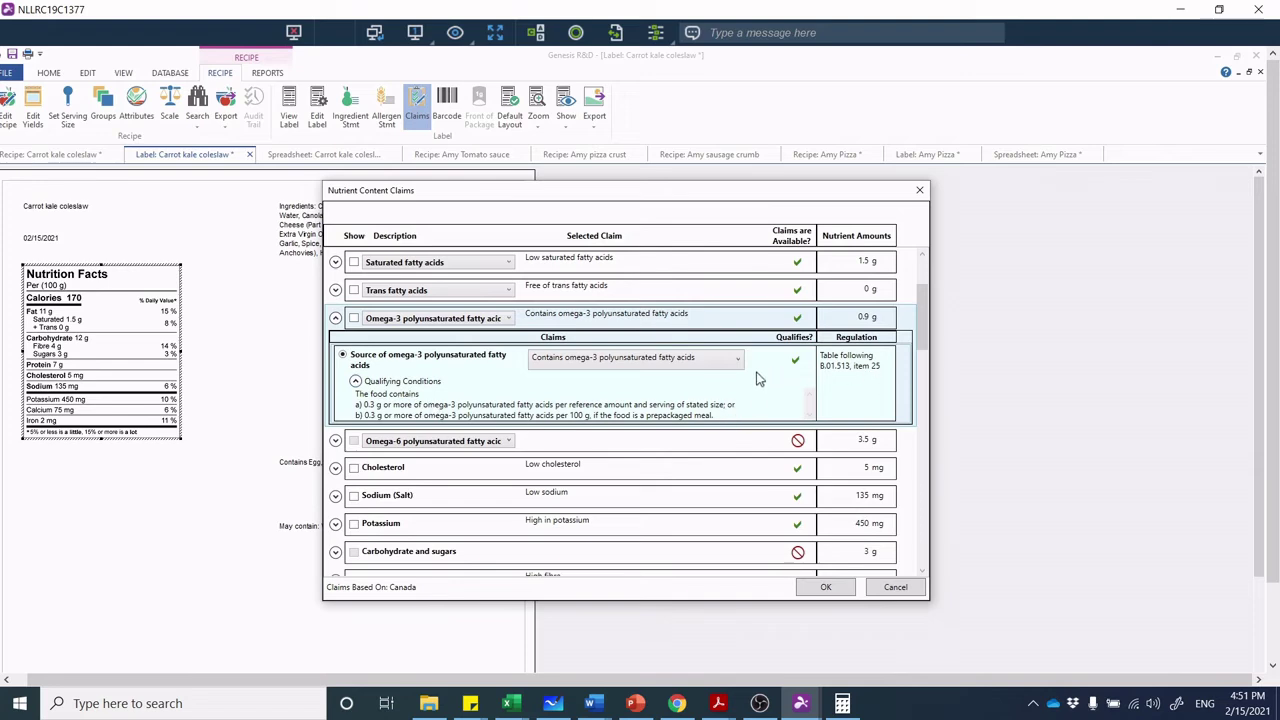
Close the claims and open the Carrot kale coleslaw nutrient spreadsheet from Reports
click(895, 588)
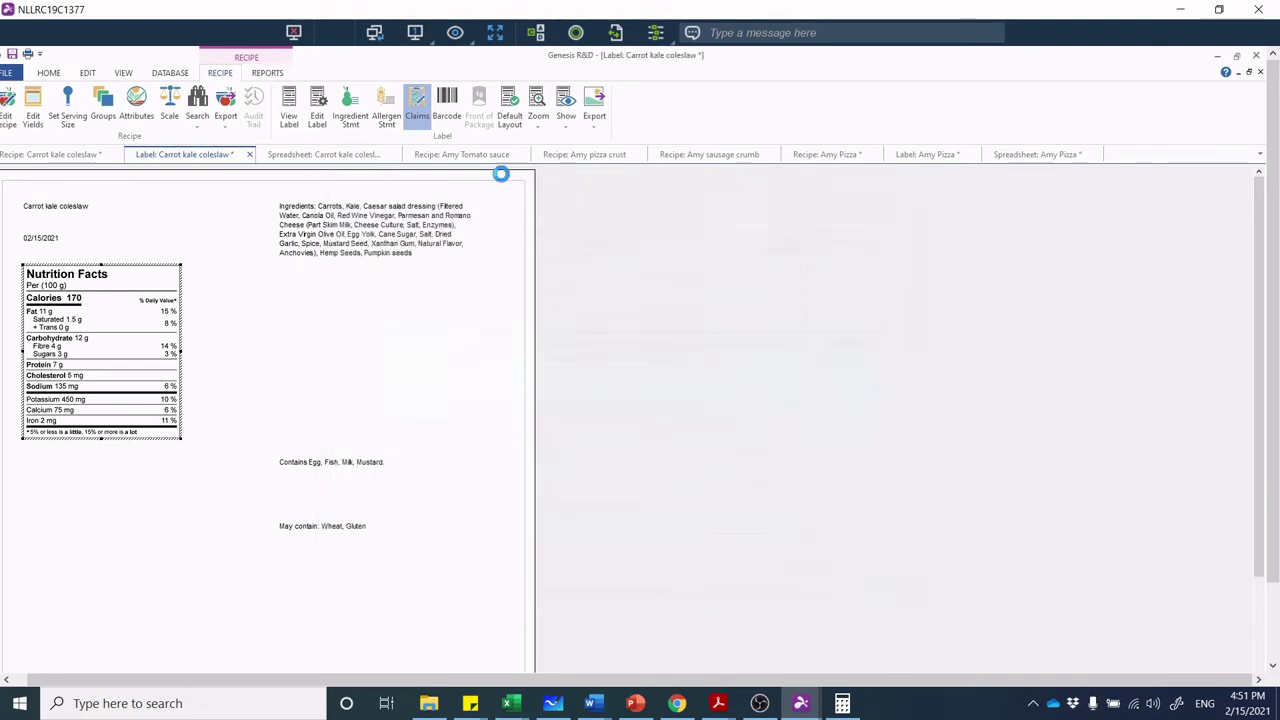
click(266, 73)
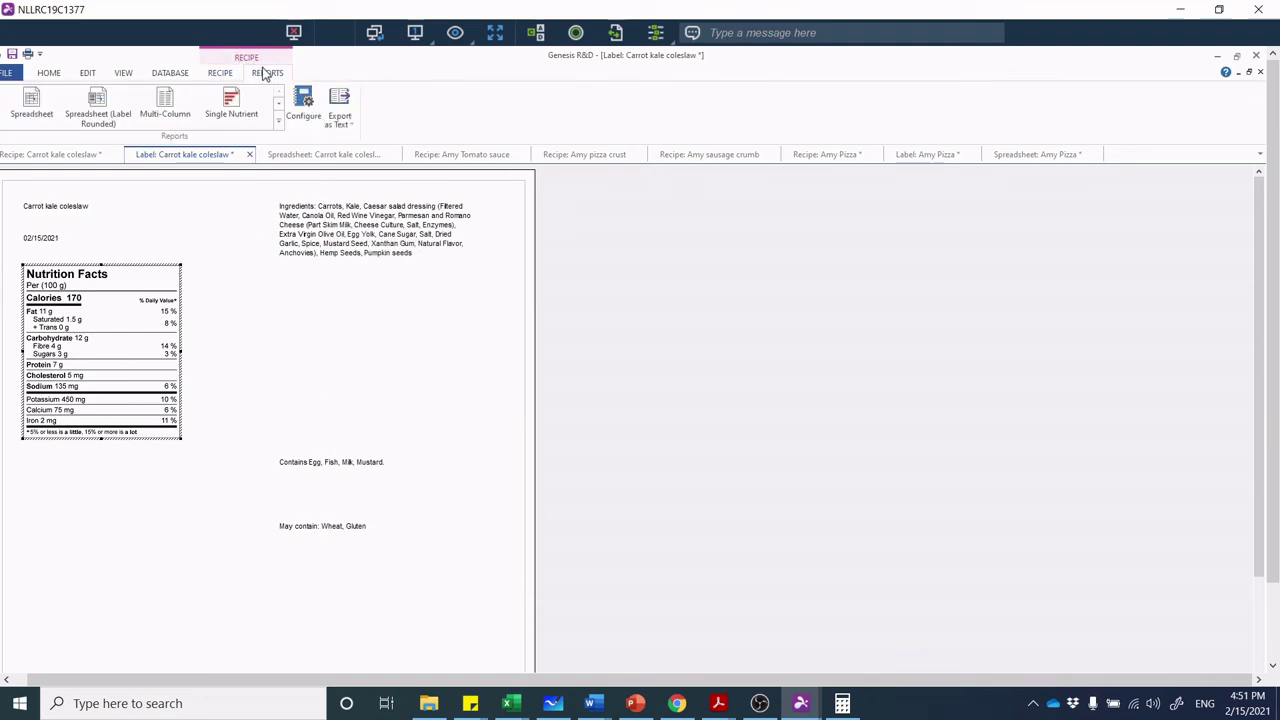
click(30, 110)
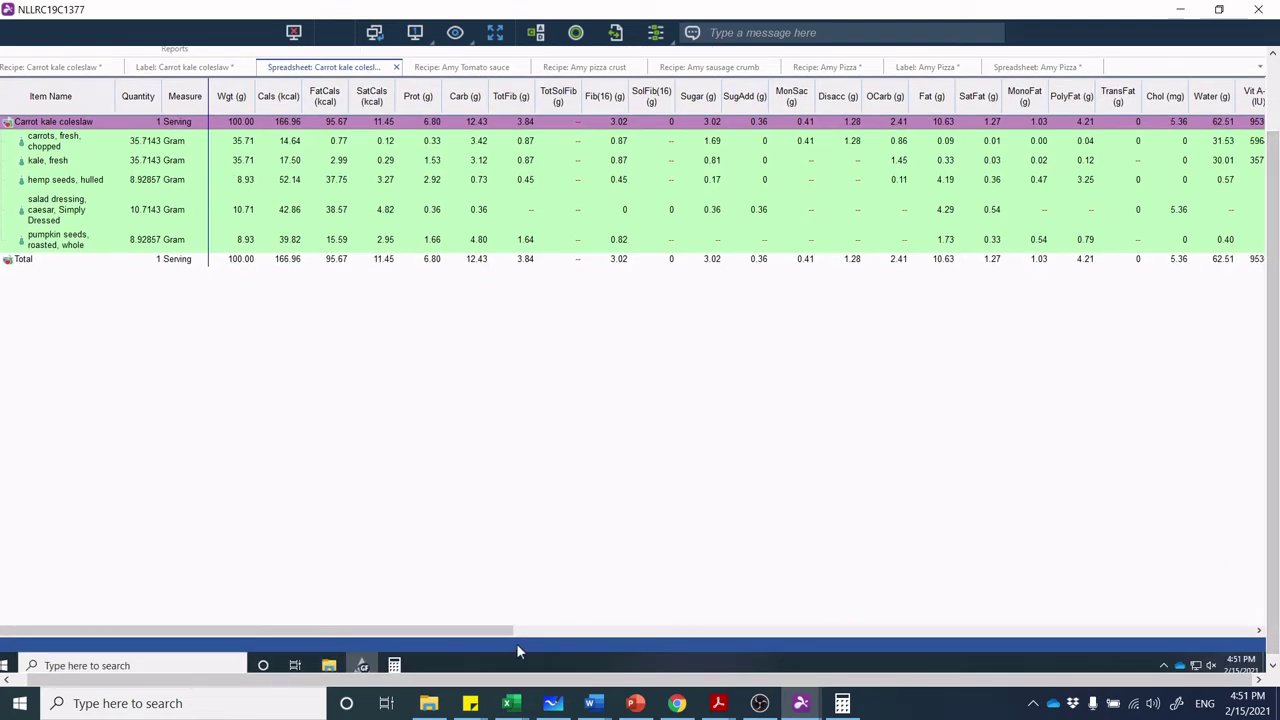
Review the coleslaw's vitamin and mineral columns for hemp seeds, then return to the coleslaw recipe
drag(505, 631, 1272, 648)
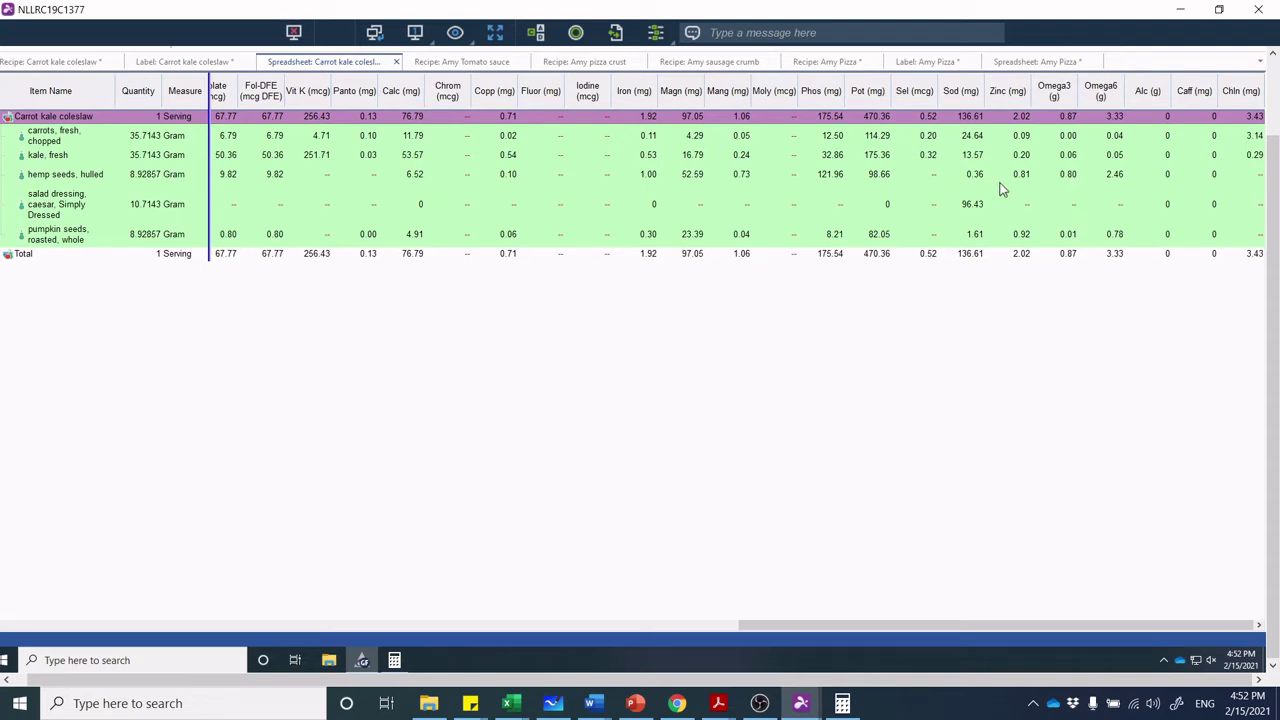
click(1066, 180)
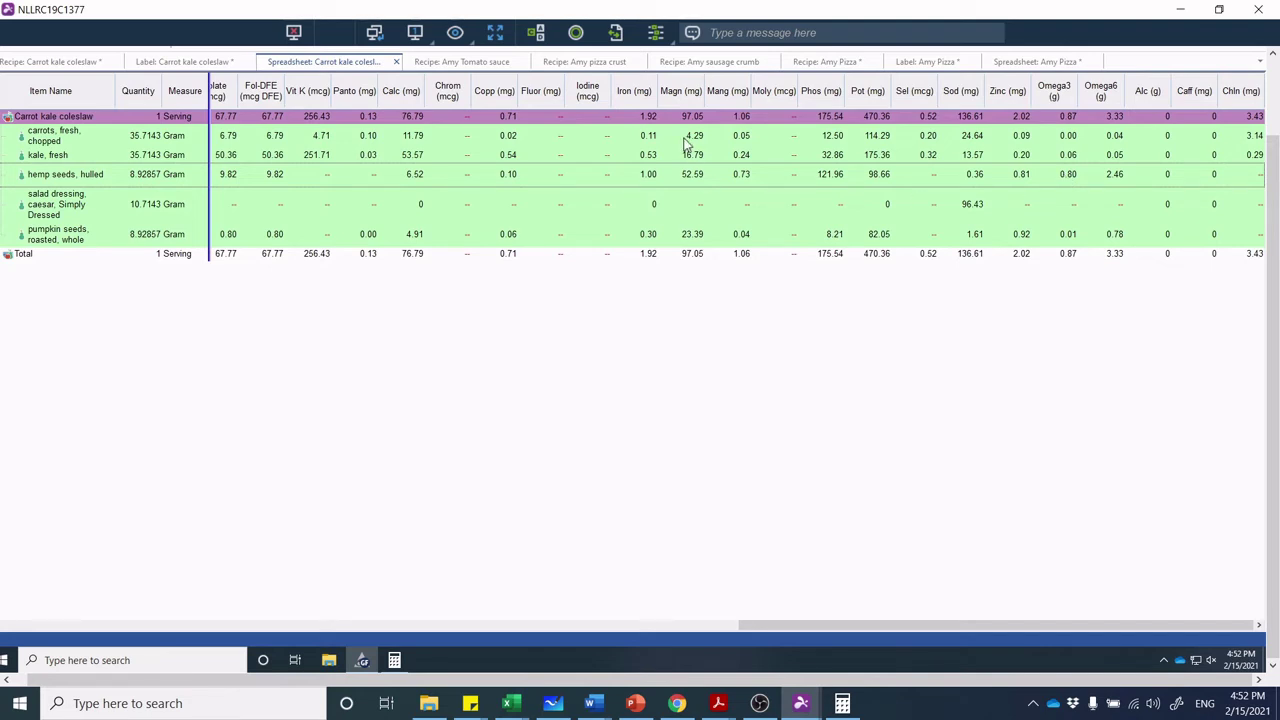
click(86, 63)
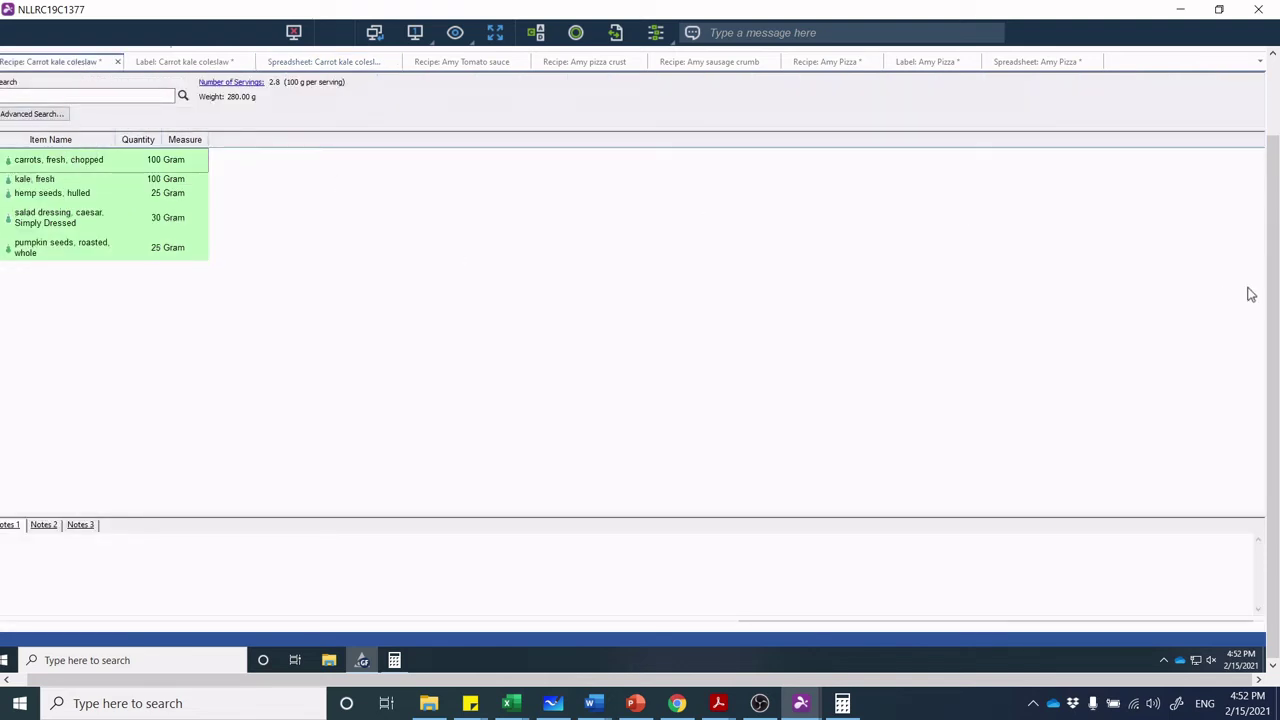
Change the hemp seeds quantity in the coleslaw recipe from 25 g to 12 g
scroll(1268, 360, up, 2)
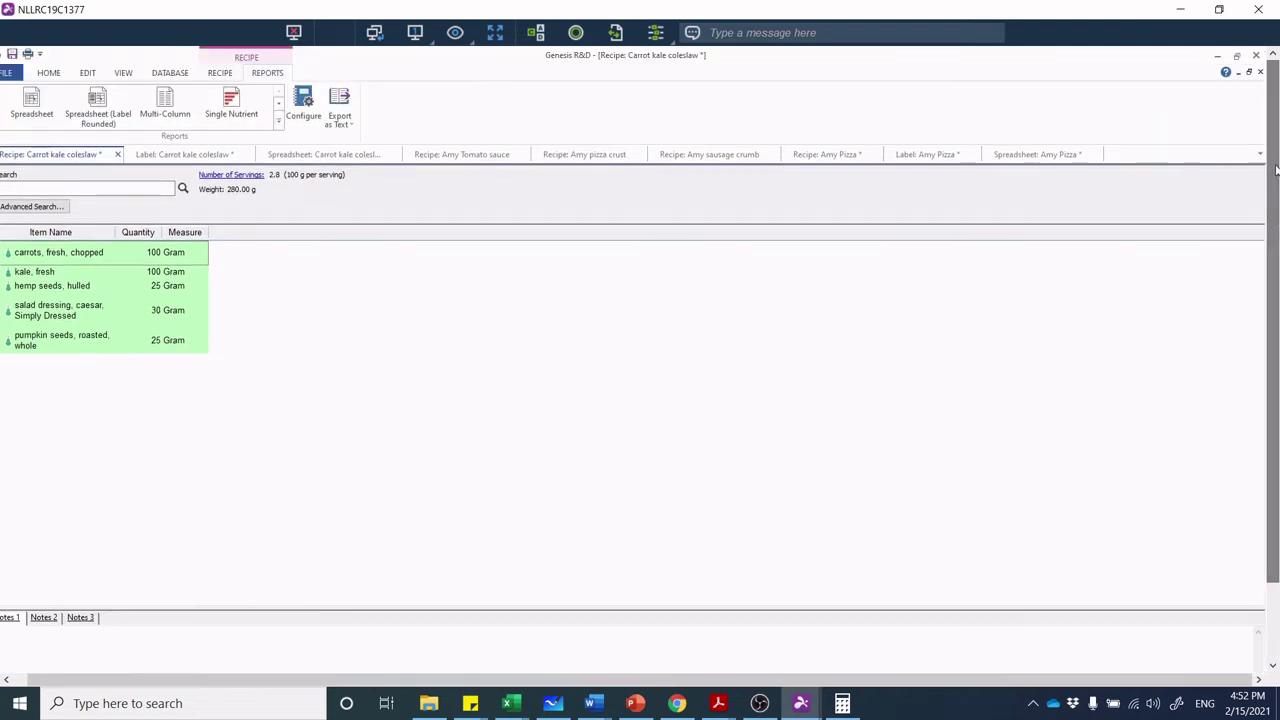
double_click(44, 288)
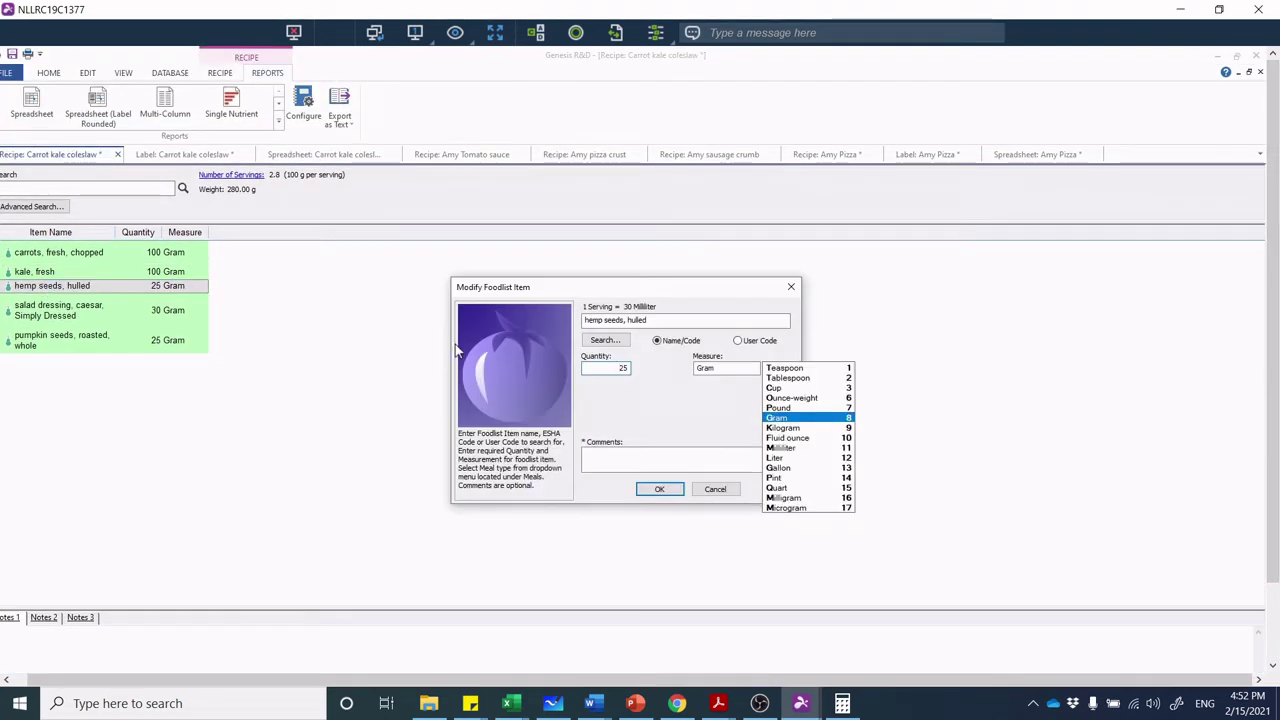
key(BackSpace)
key(BackSpace)
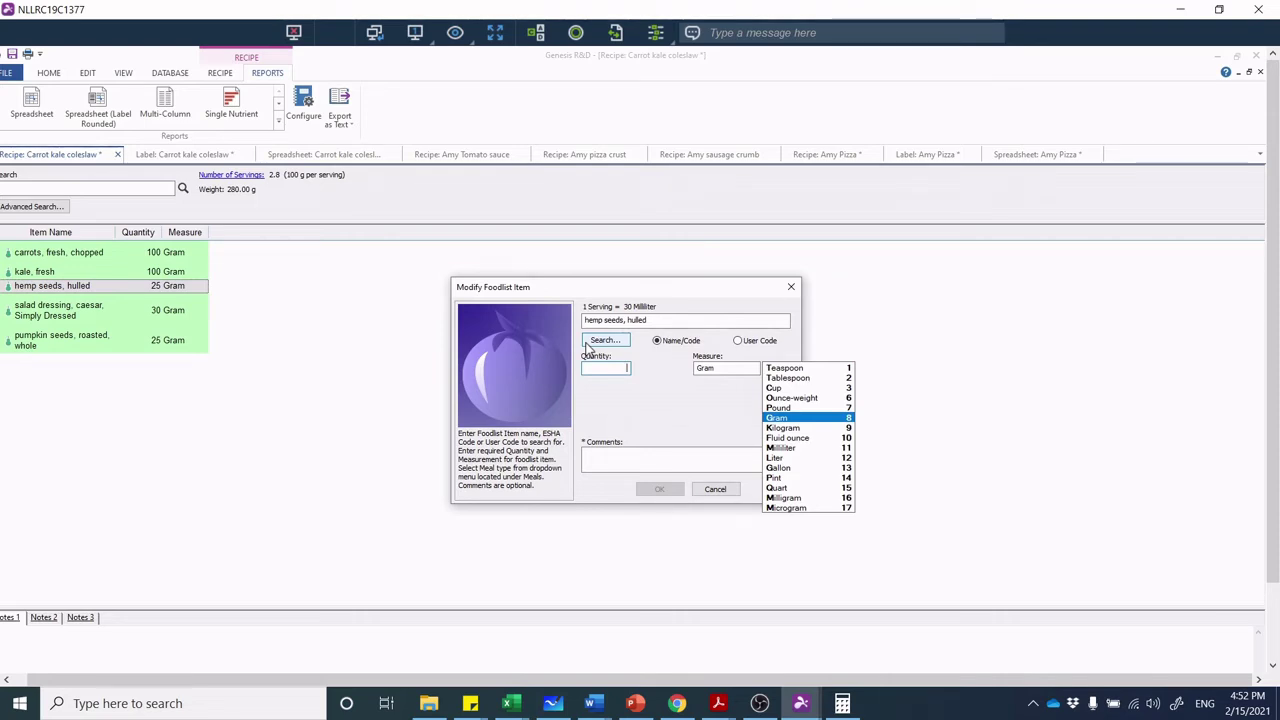
text(12)
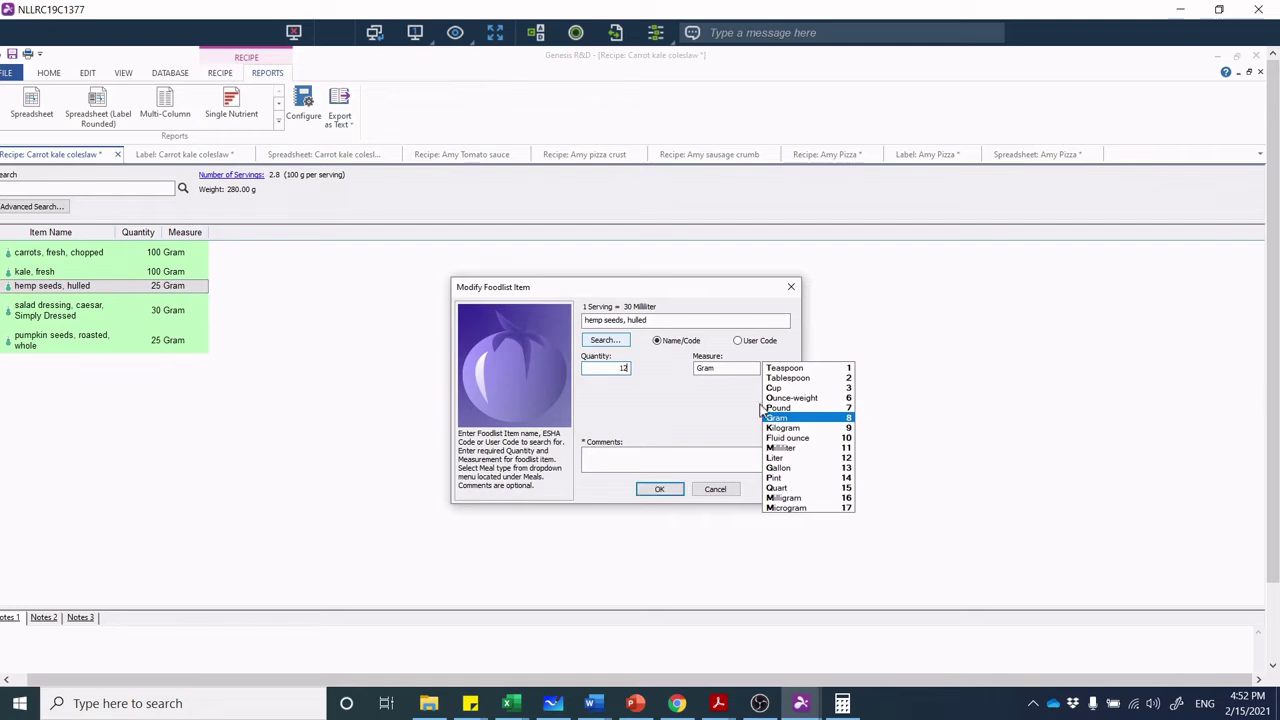
click(666, 489)
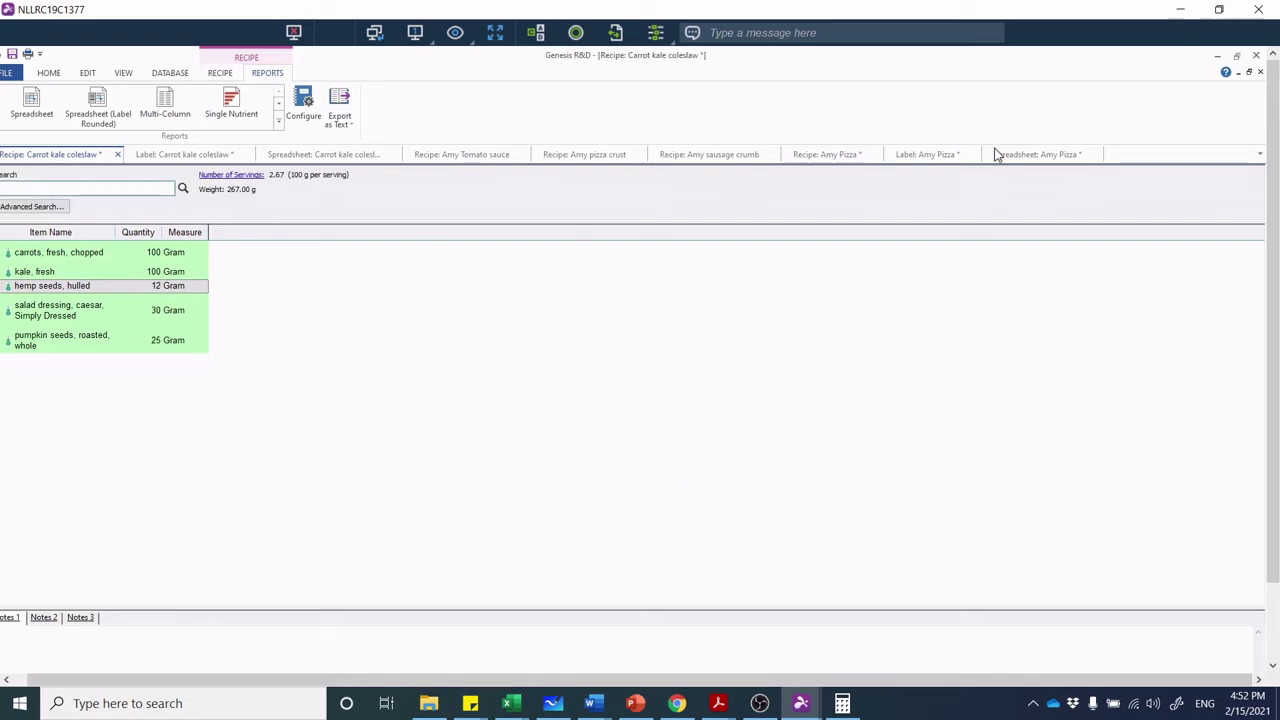
Reopen the coleslaw spreadsheet and check the recalculated mineral values for the hemp seeds row
click(296, 156)
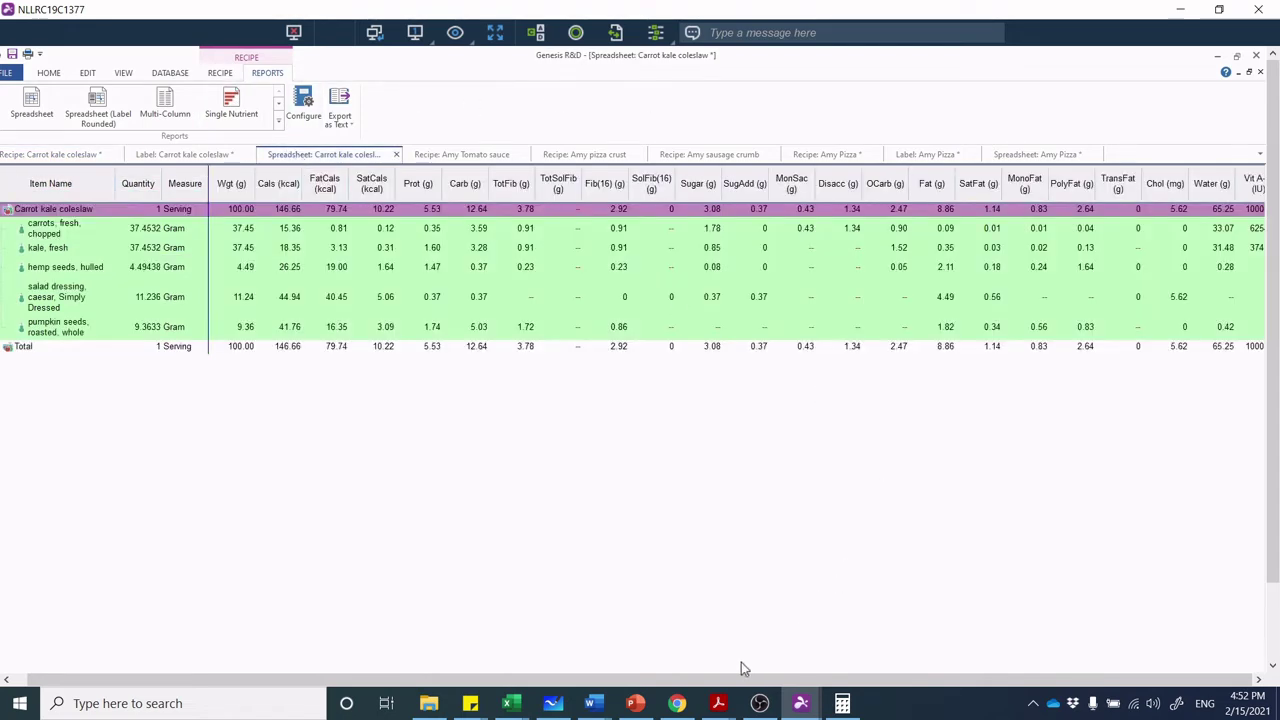
scroll(1268, 400, down, 3)
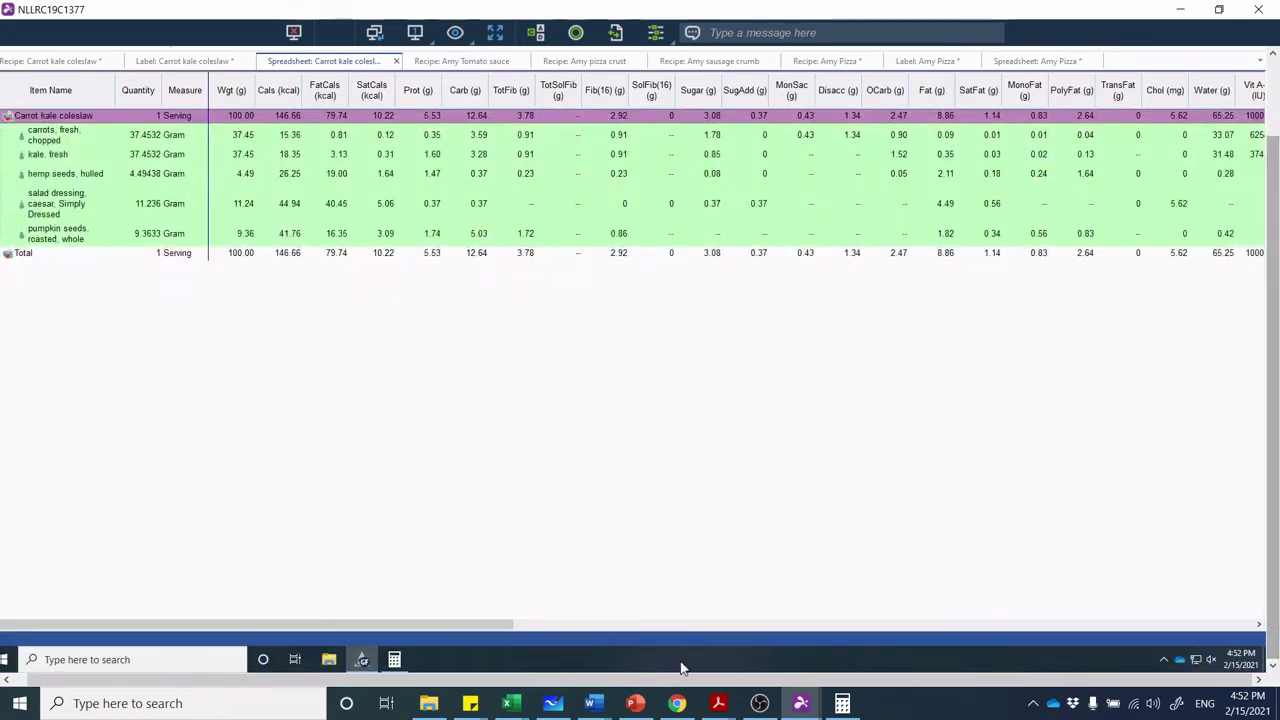
drag(468, 621, 1262, 615)
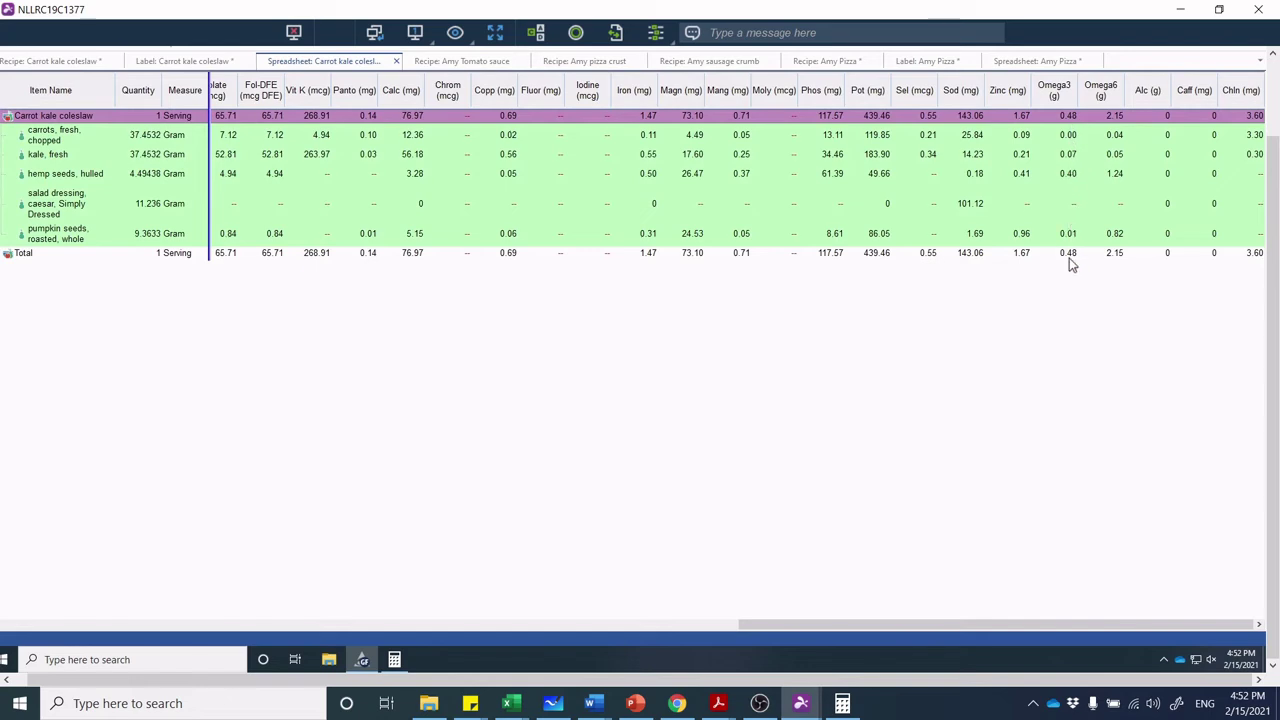
click(1067, 174)
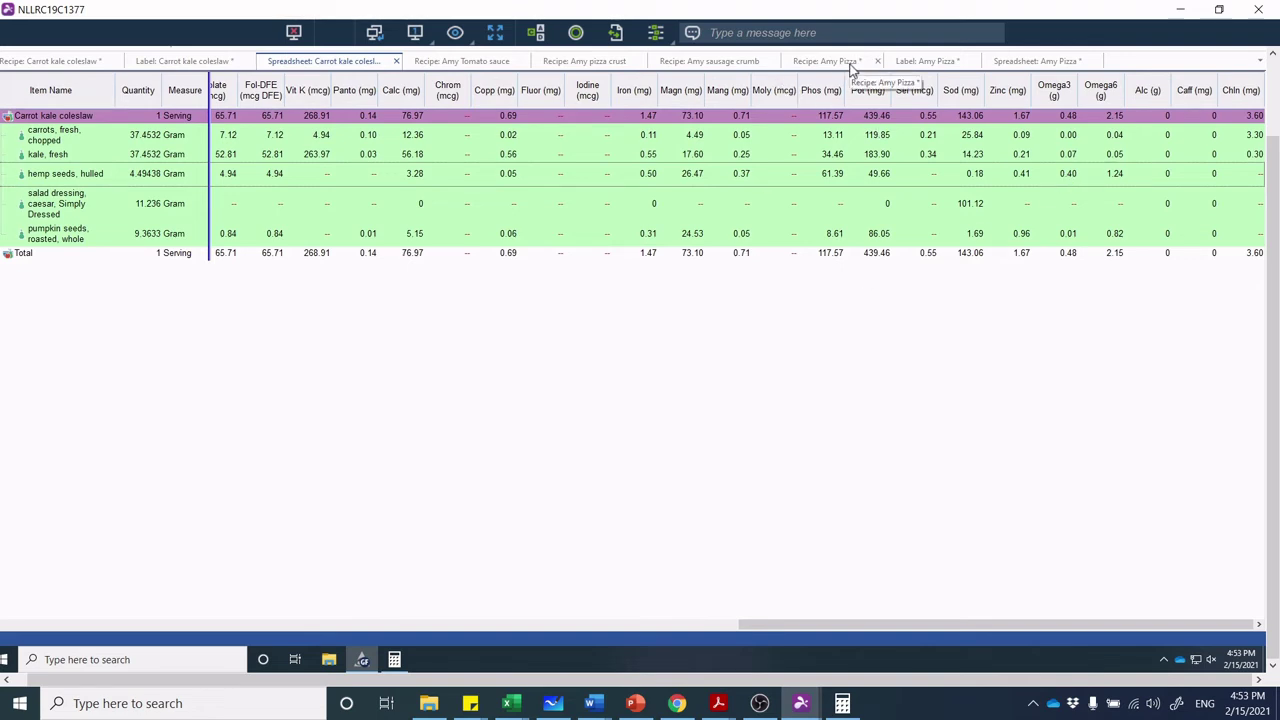
Open Amy Pizza's nutrient content claims and start setting a reference amount, then back out
click(825, 61)
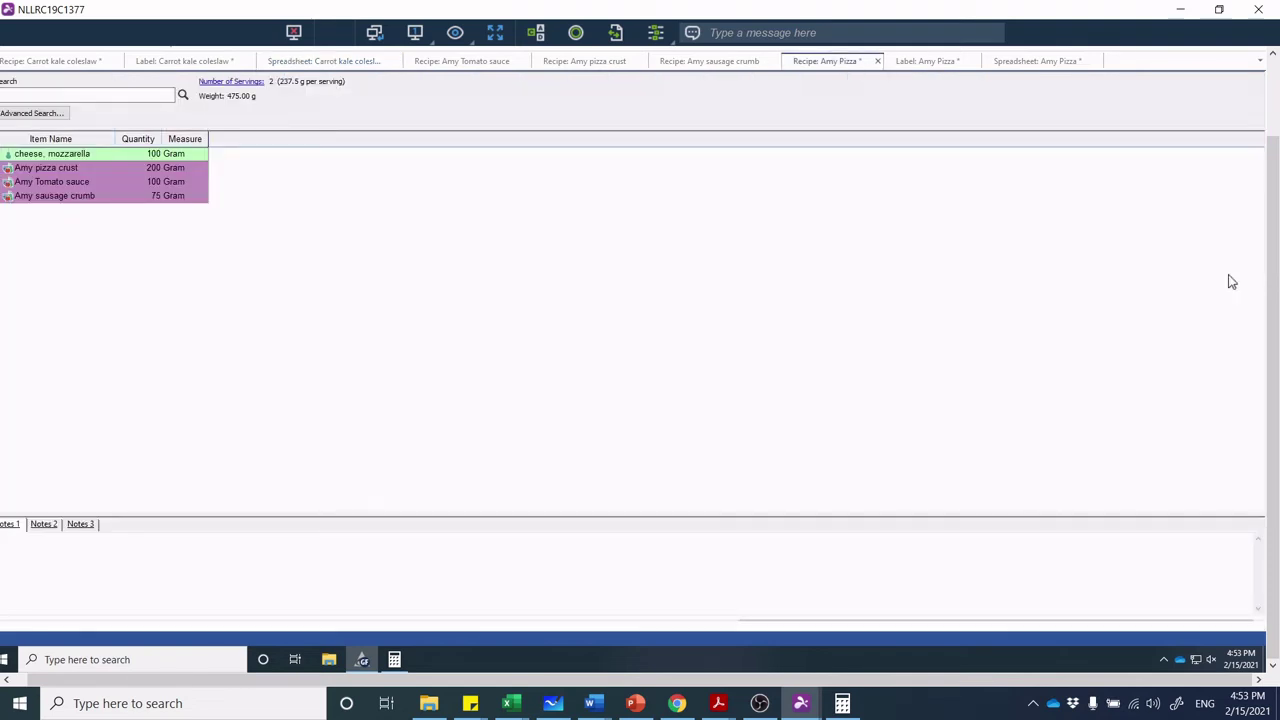
drag(1277, 323, 1277, 178)
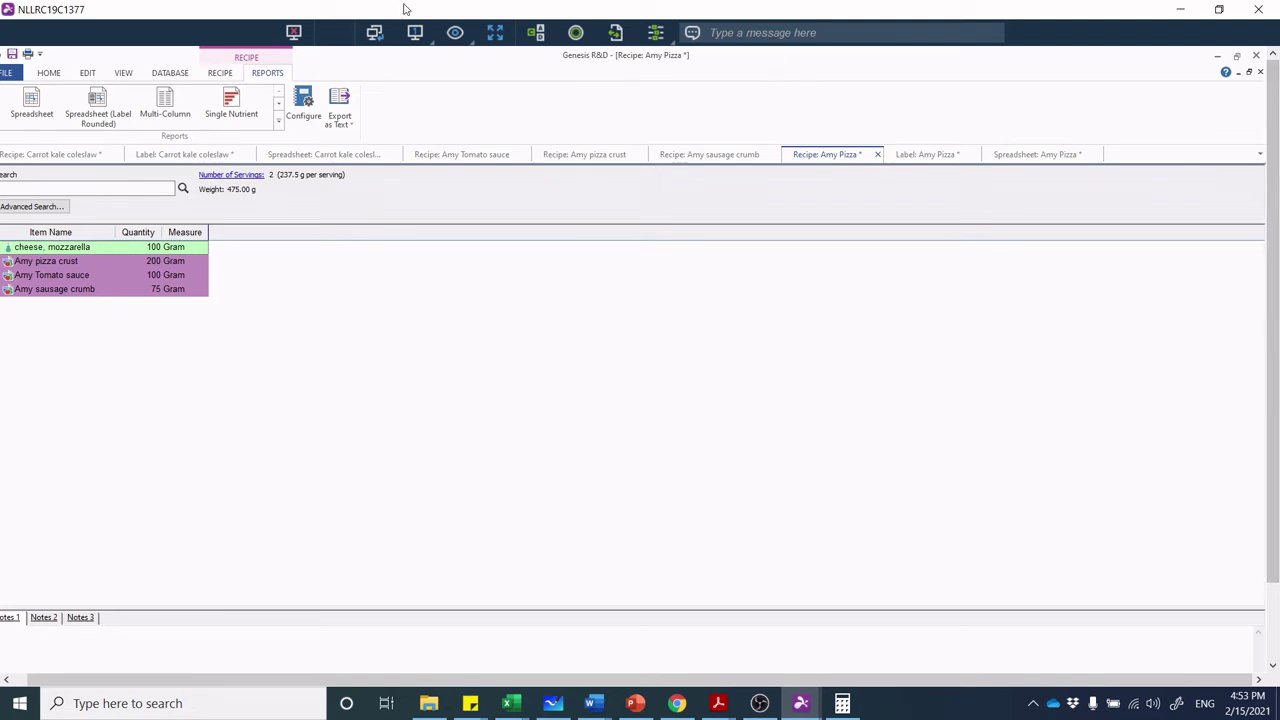
click(222, 74)
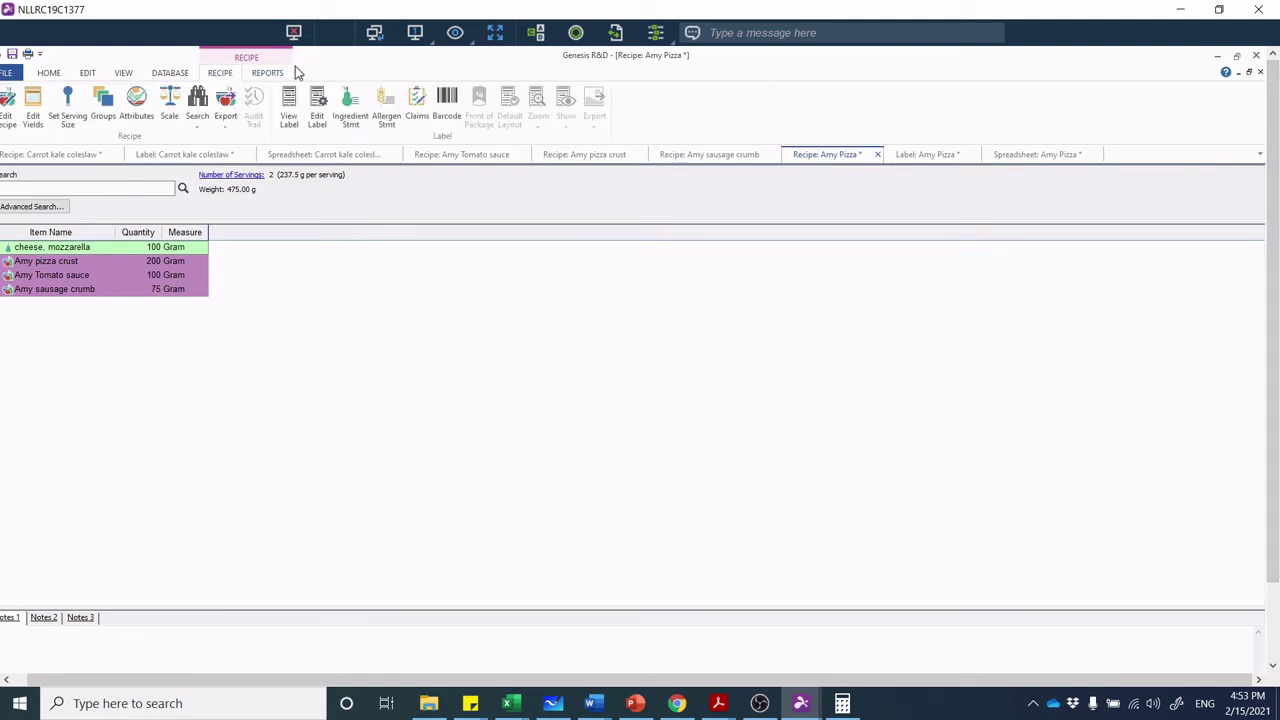
click(417, 106)
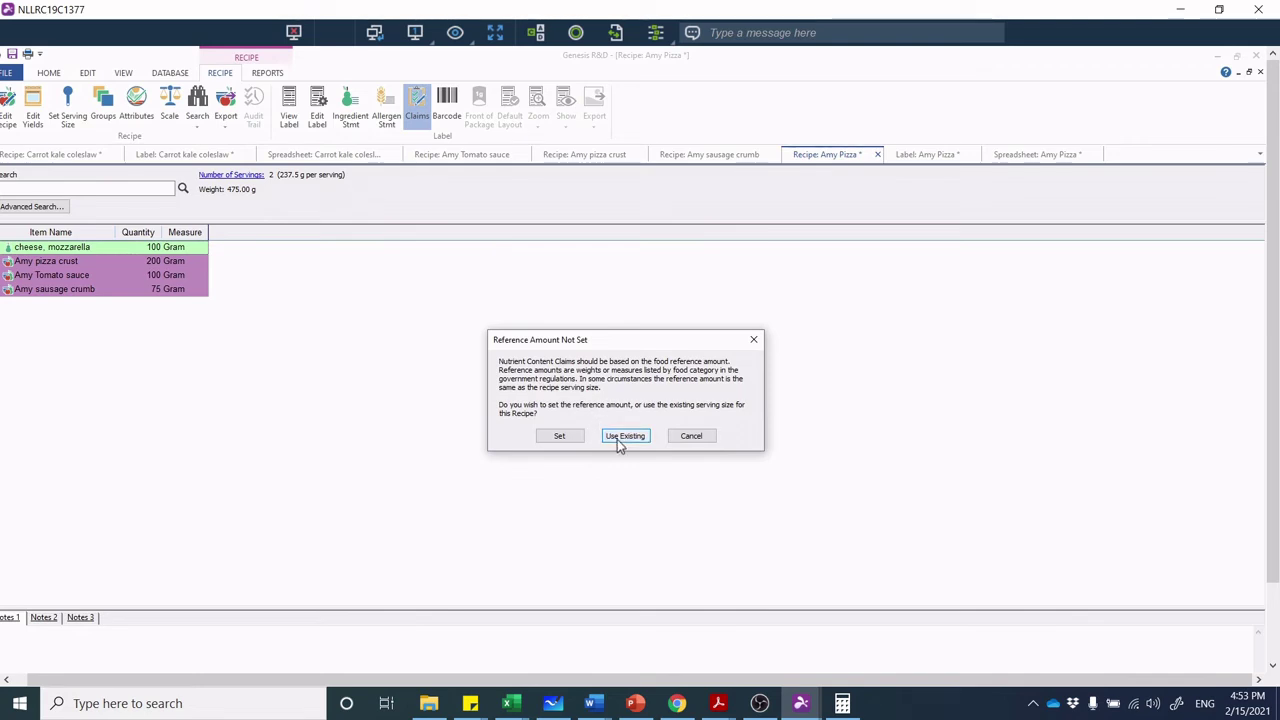
click(614, 439)
click(559, 436)
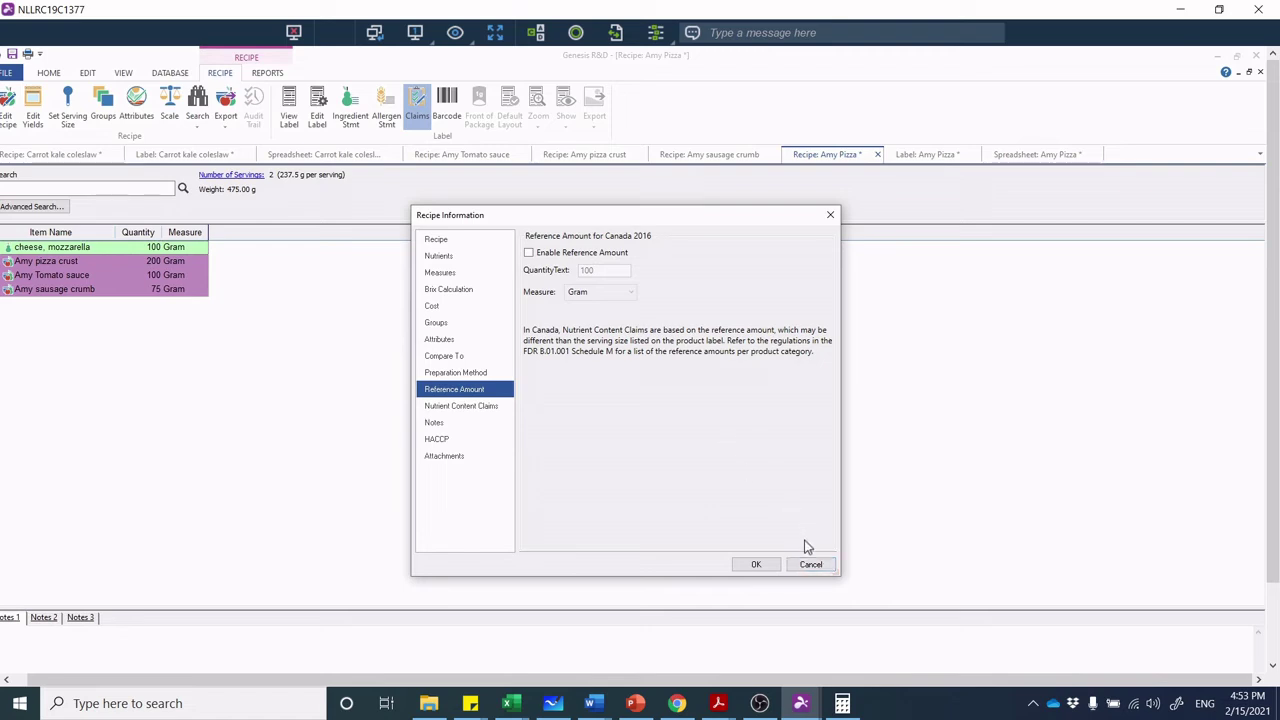
click(811, 565)
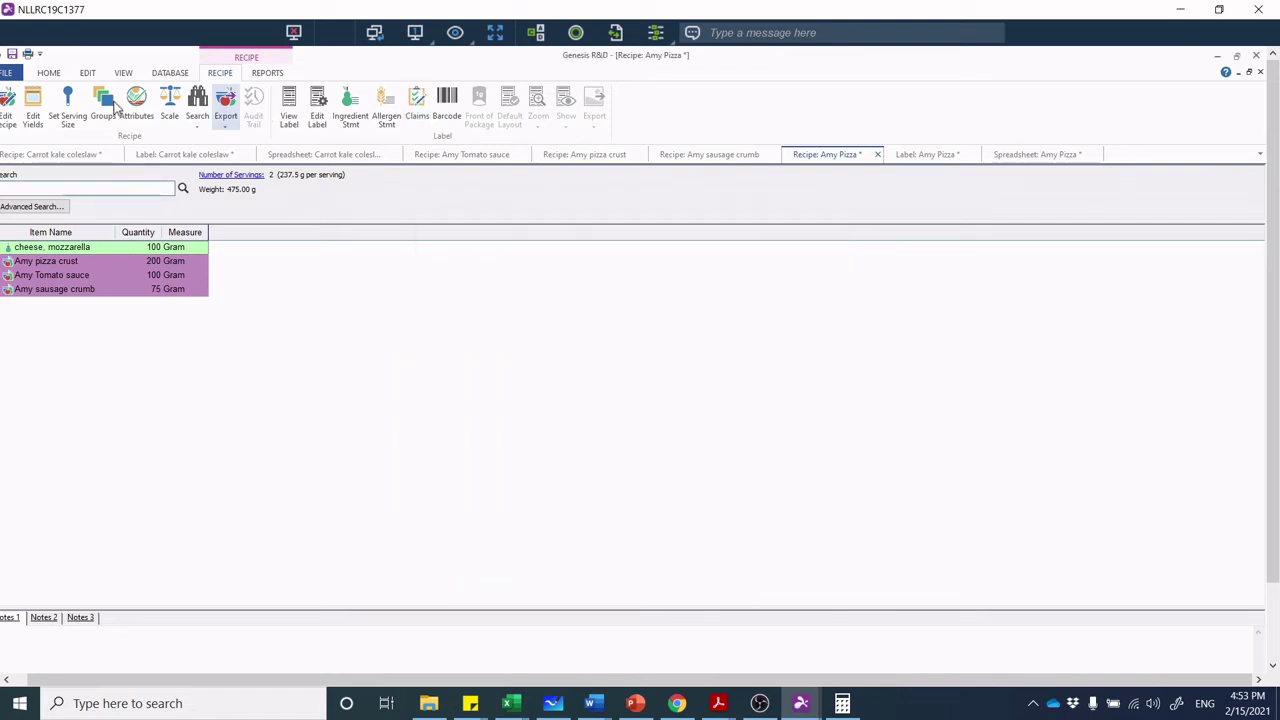
Enable a reference amount for Amy Pizza, select the 100 value, and consult the Chrome regulations
click(417, 105)
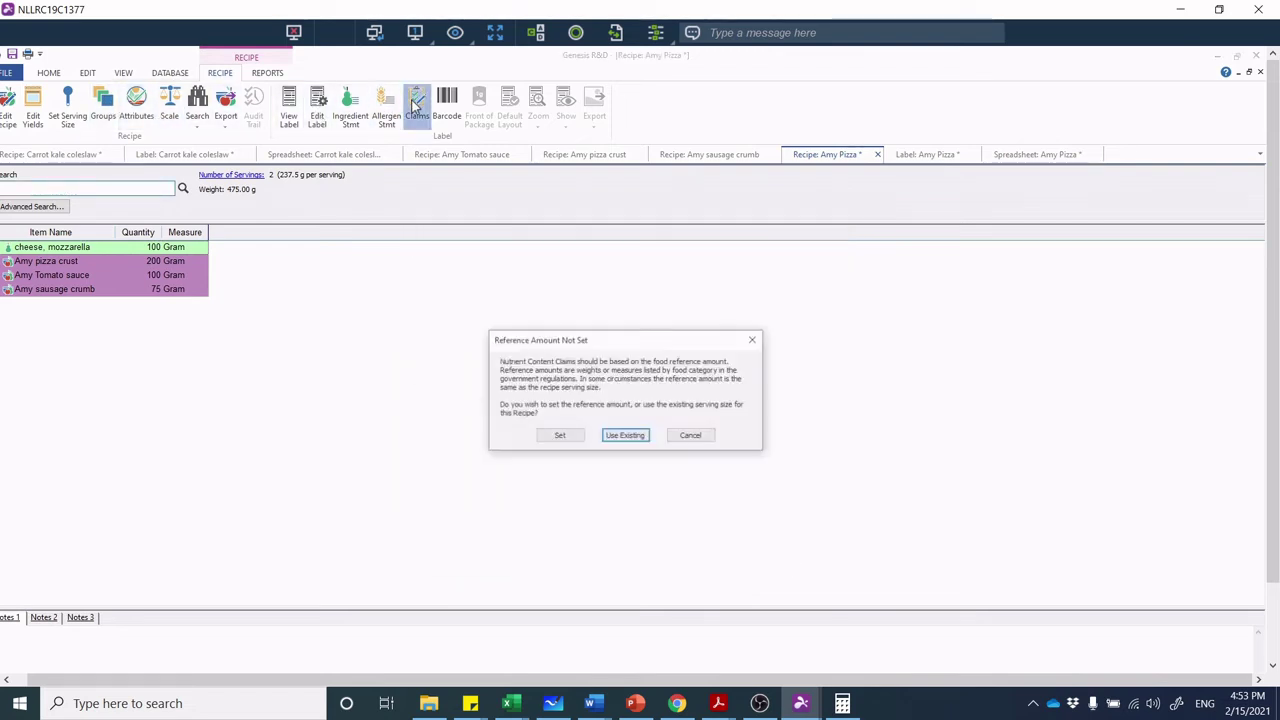
click(560, 437)
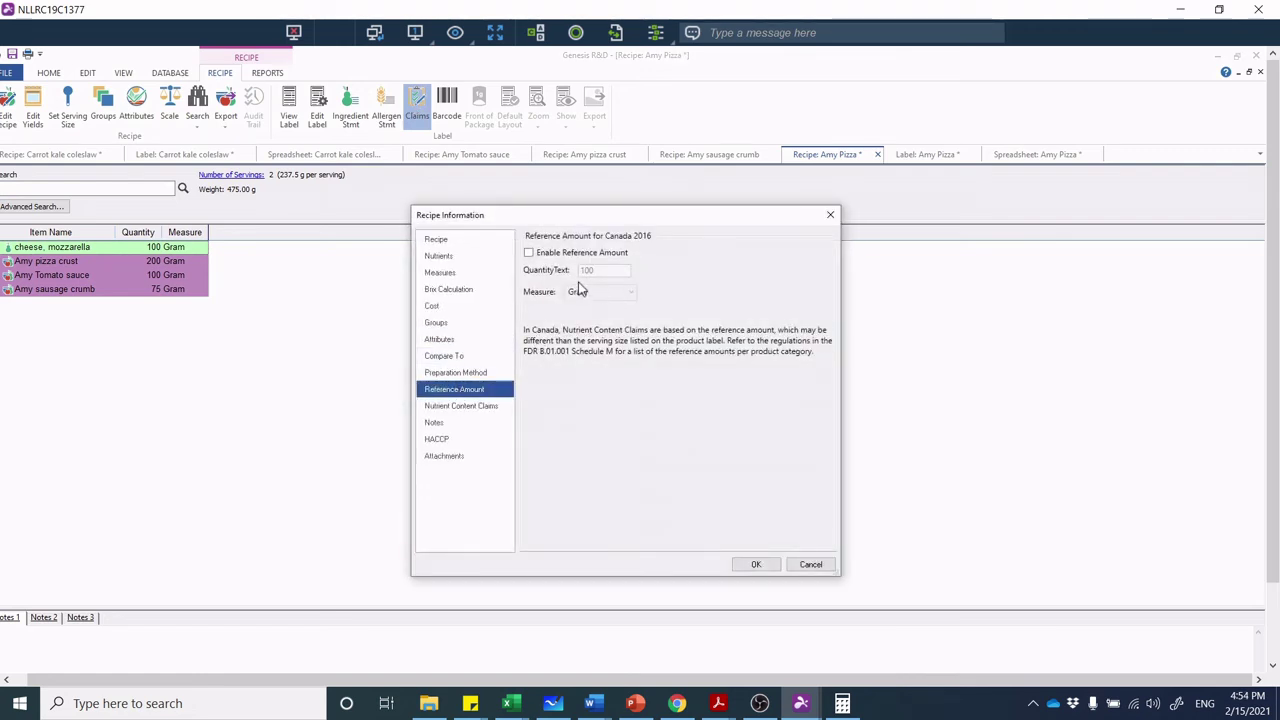
click(529, 252)
drag(602, 270, 551, 275)
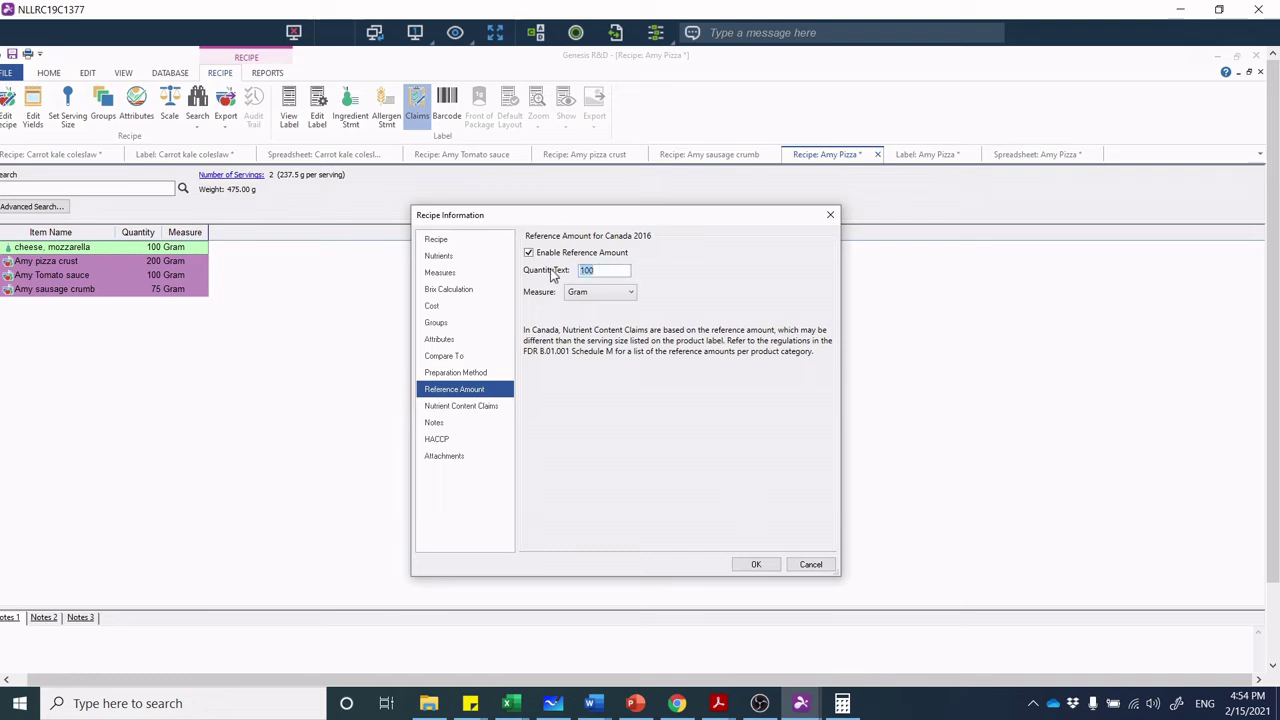
click(677, 703)
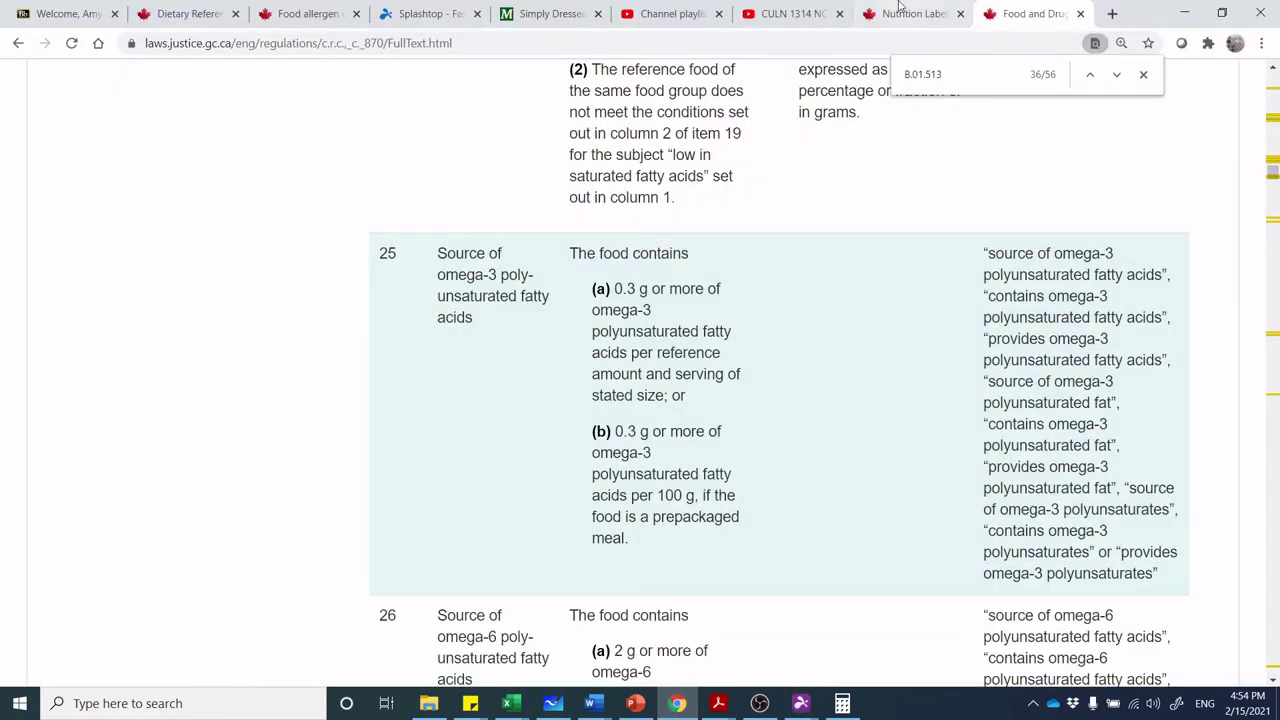
Search the Table of Reference Amounts for 'pizza' to find its N.2 entry
click(900, 13)
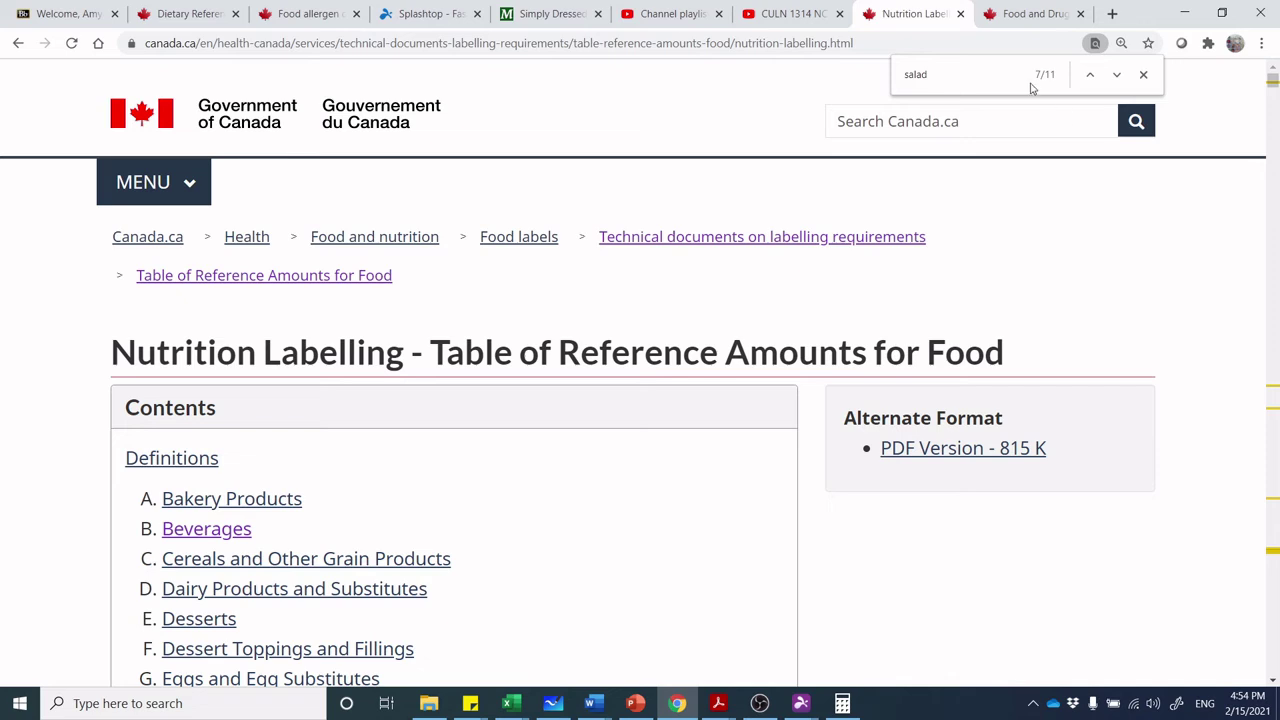
click(995, 77)
text(pizza)
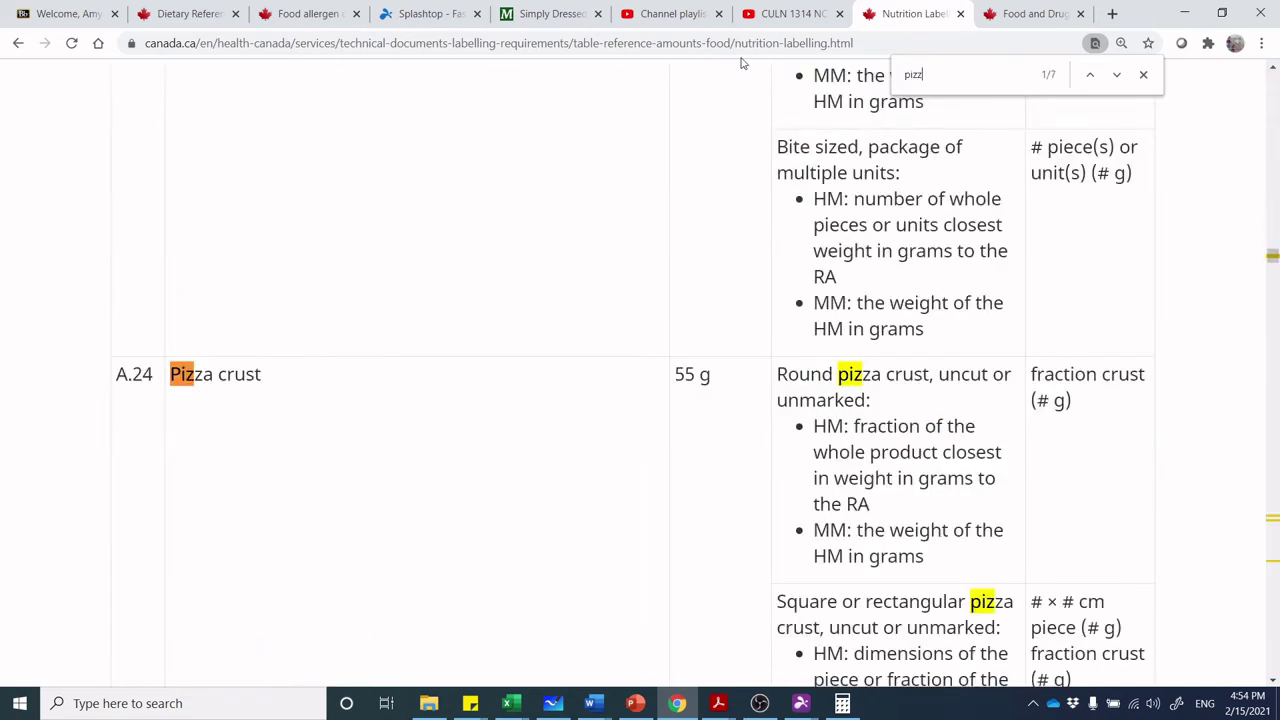
click(1119, 77)
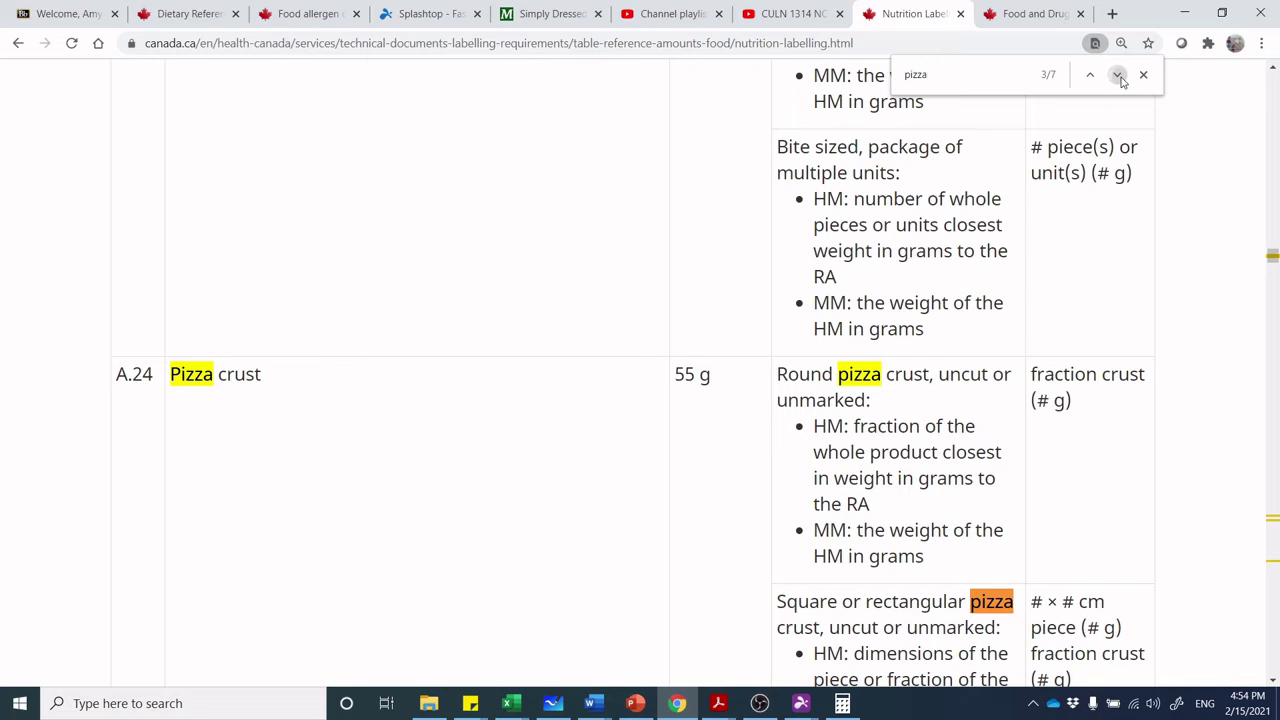
click(1118, 76)
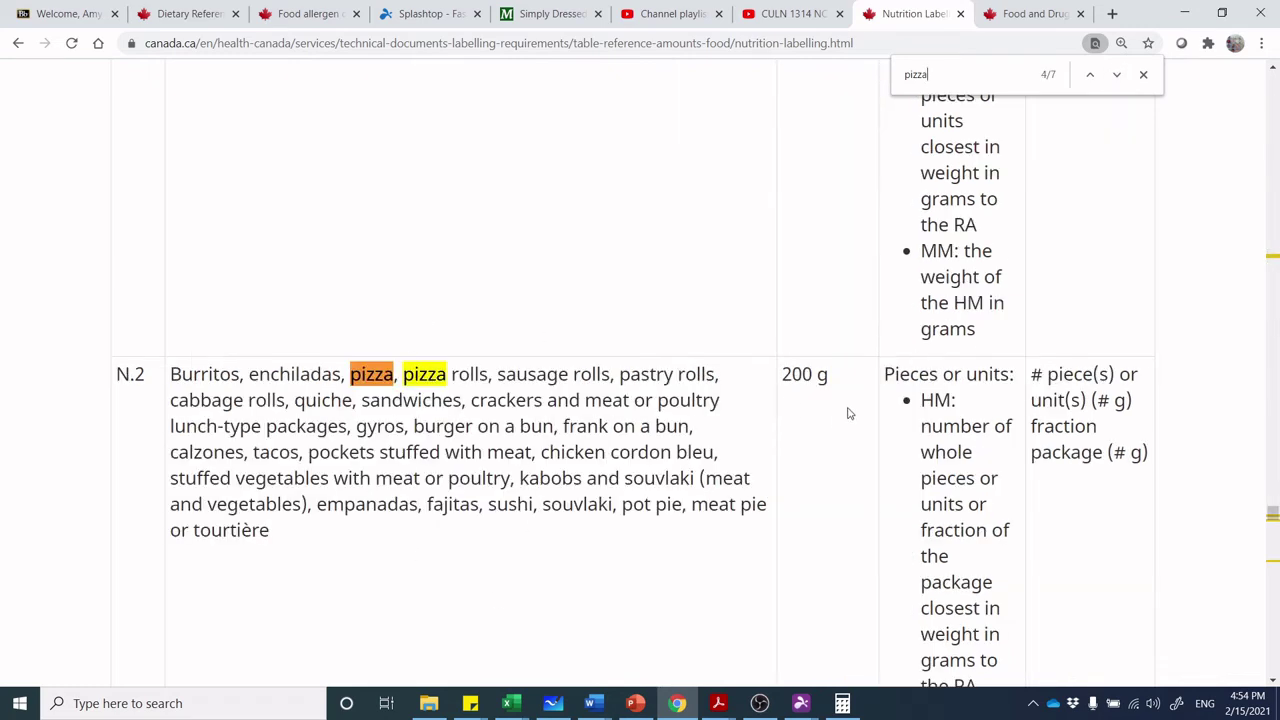
Enter 200 as Amy Pizza's reference amount in Genesis R&D
click(800, 703)
click(846, 634)
text(200)
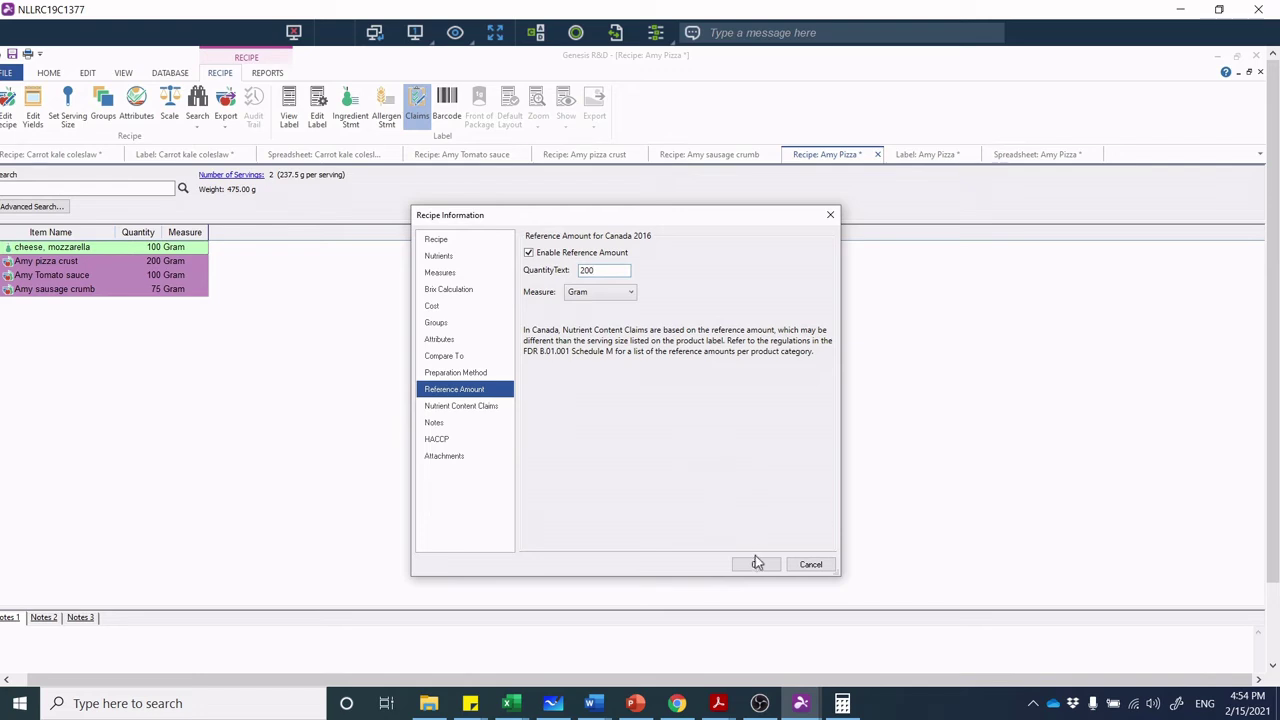
Confirm the 200 g reference amount, then define Amy Pizza's serving as weighing 237.5 g
click(757, 565)
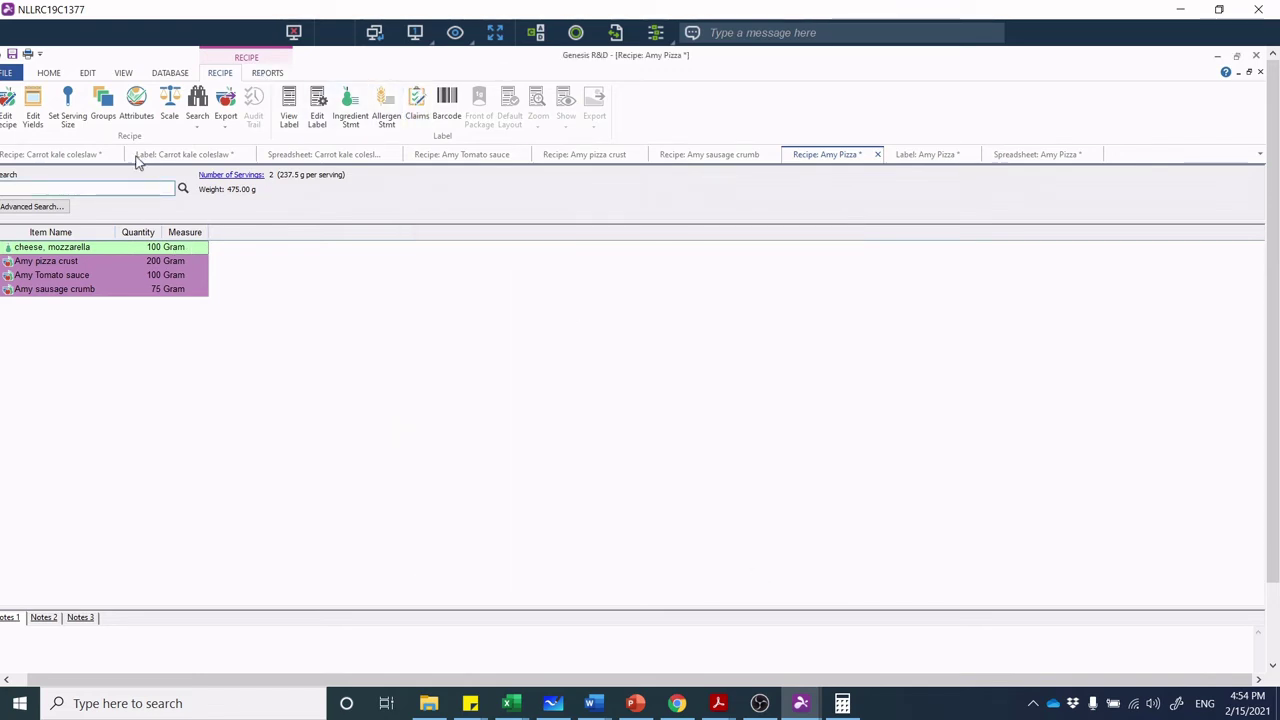
click(288, 108)
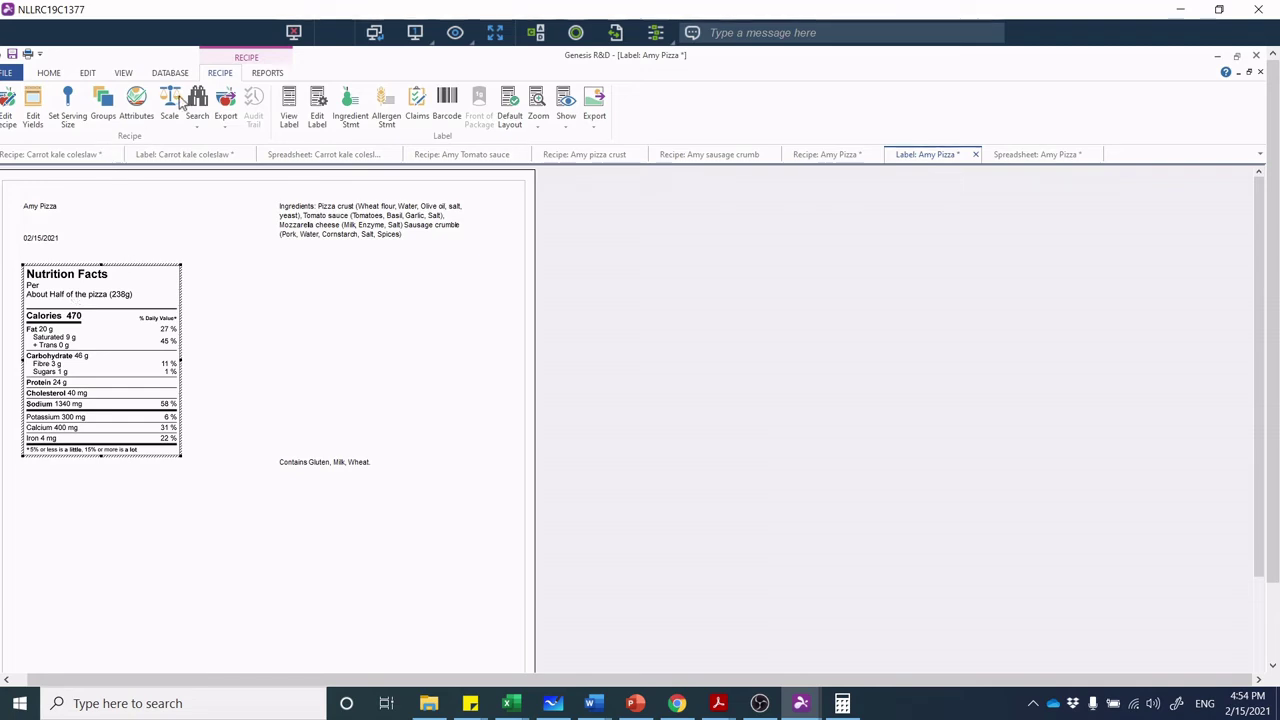
click(67, 103)
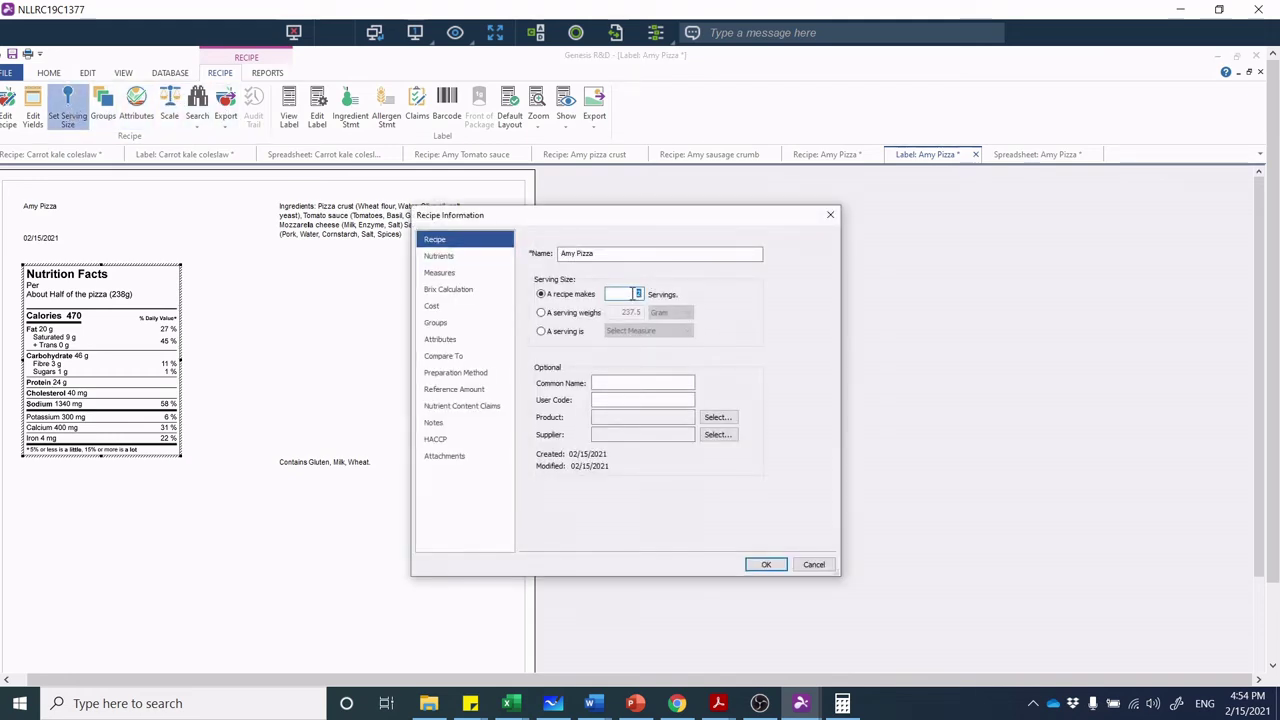
click(541, 312)
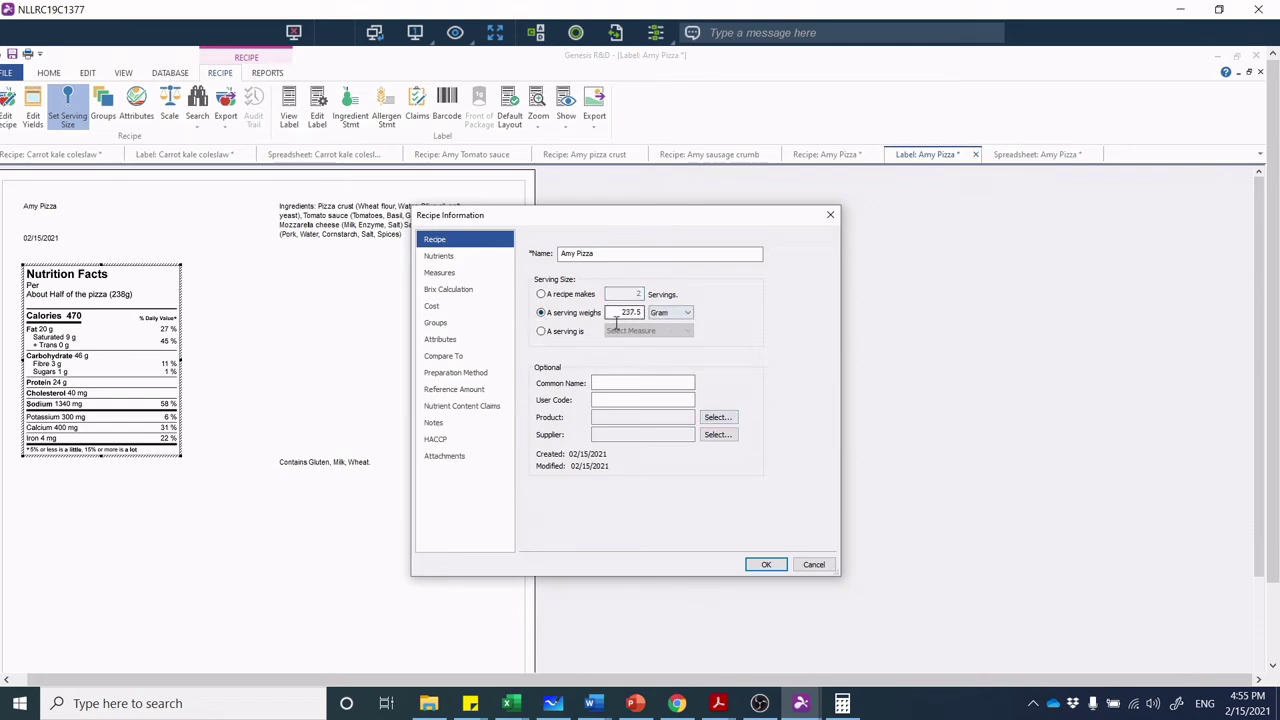
click(766, 566)
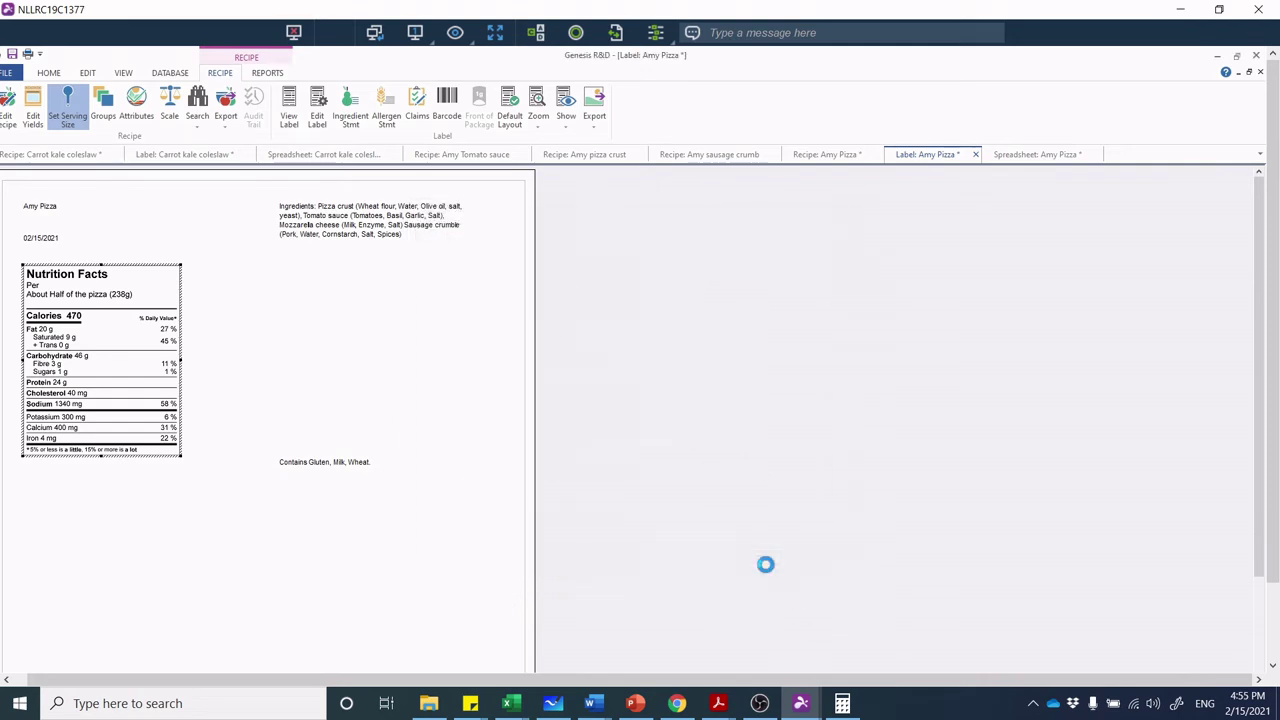
click(424, 104)
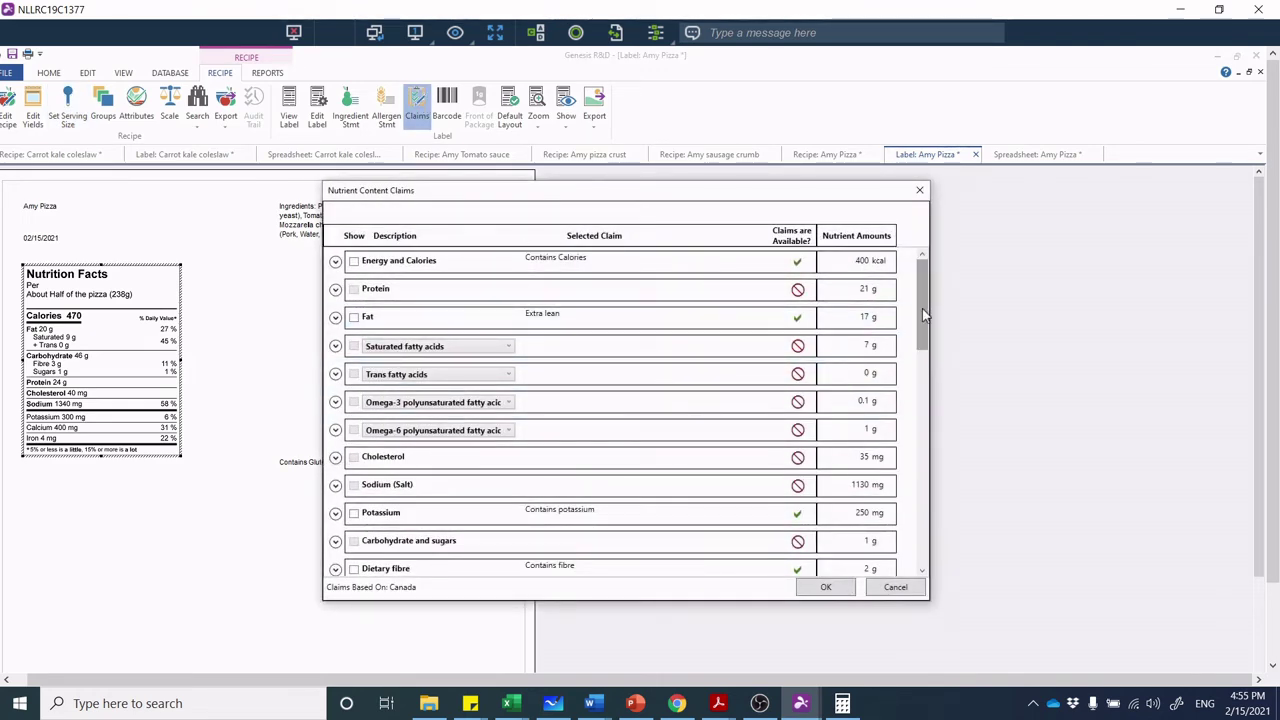
click(803, 518)
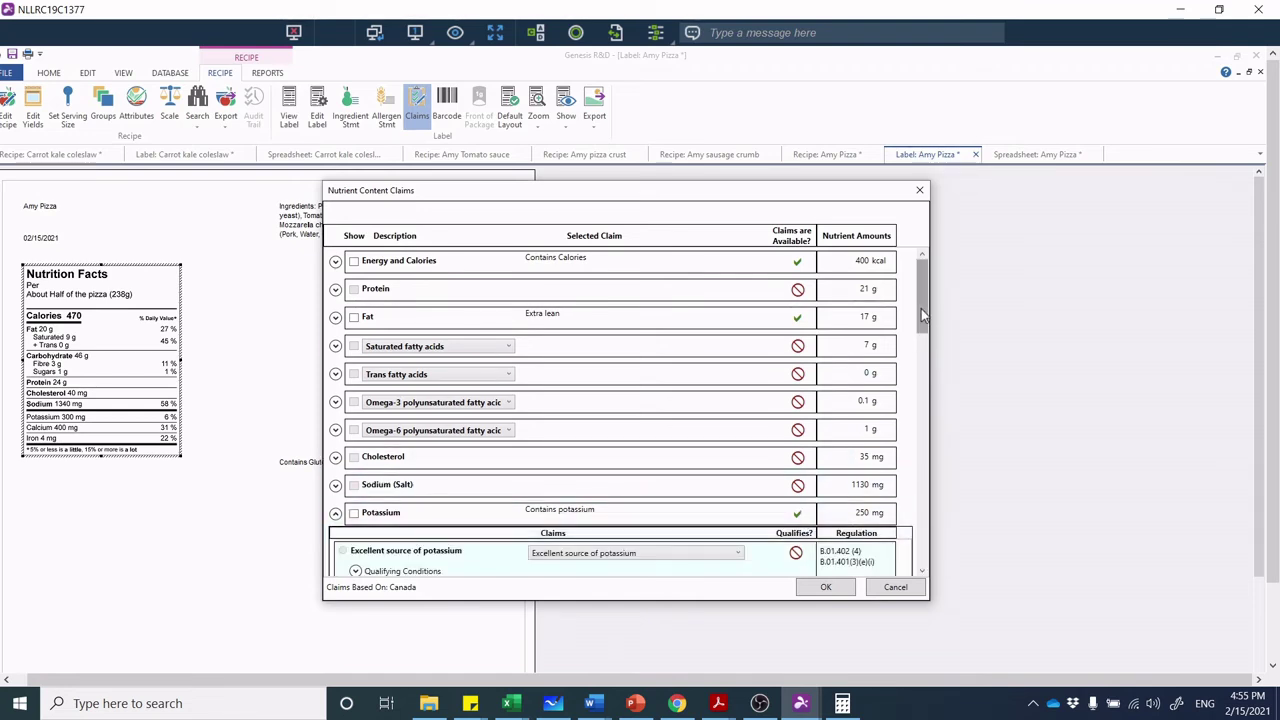
scroll(930, 354, down, 3)
scroll(933, 354, down, 3)
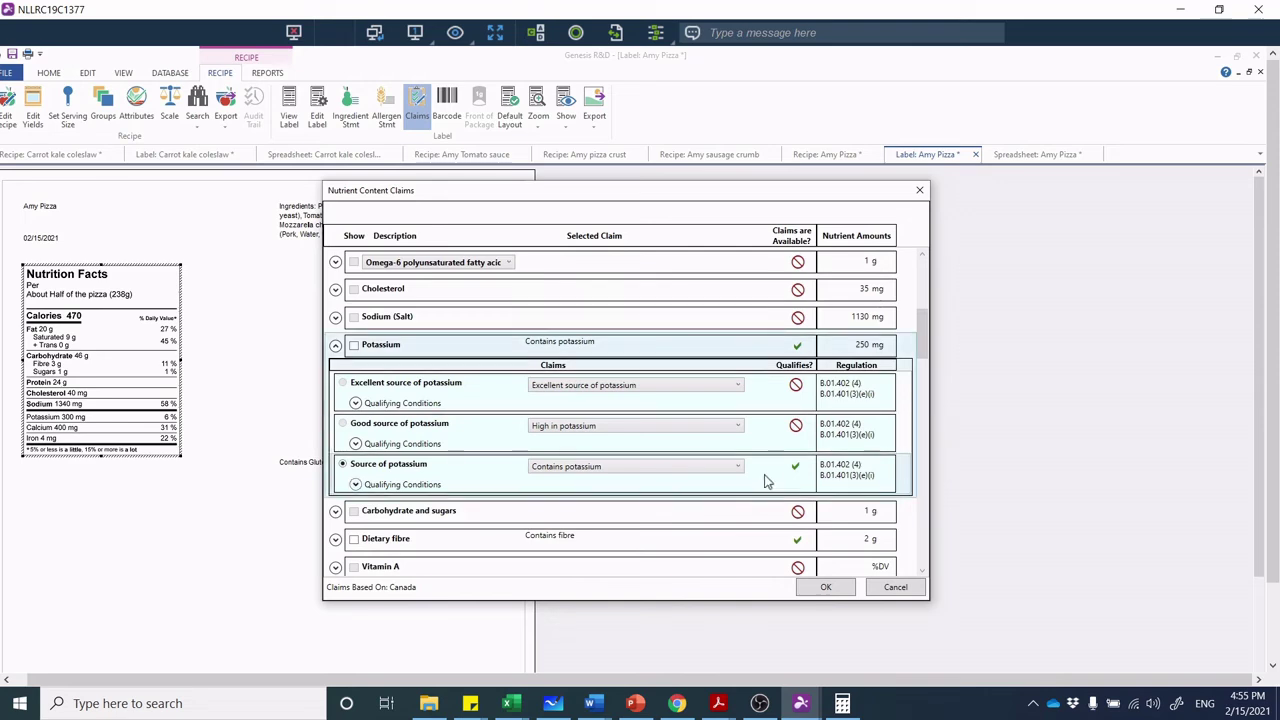
click(927, 375)
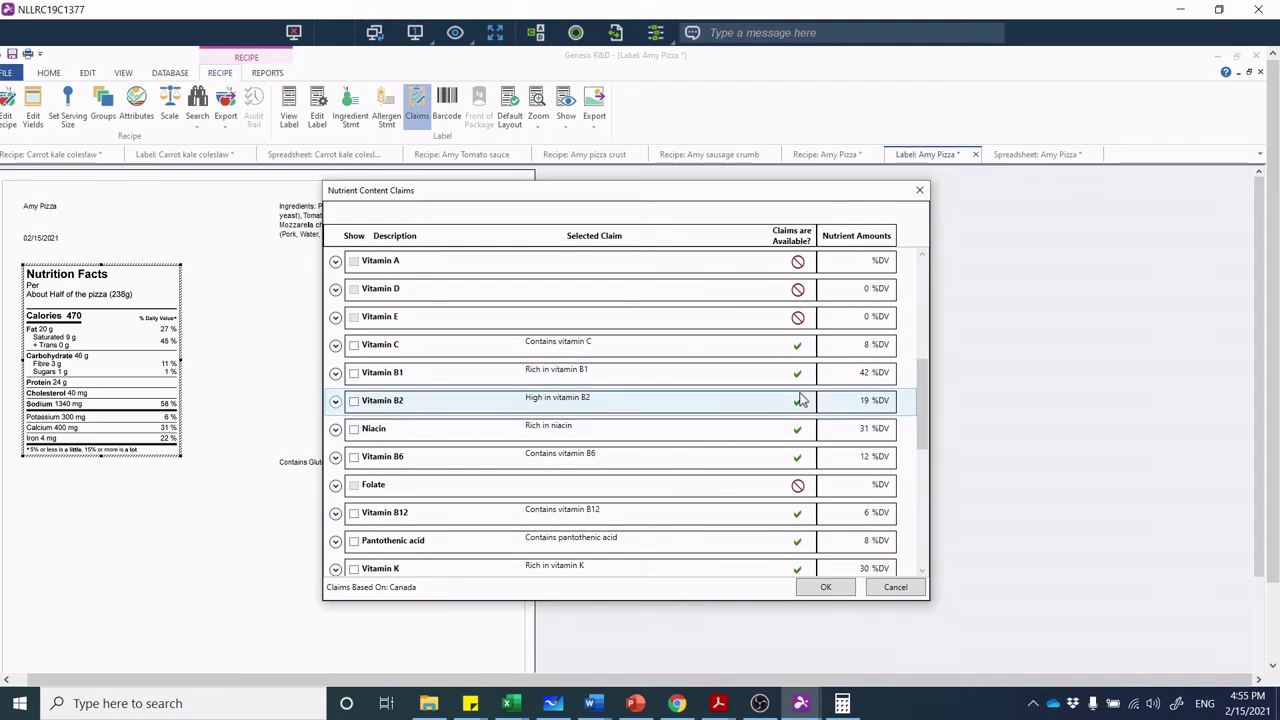
drag(928, 420, 934, 500)
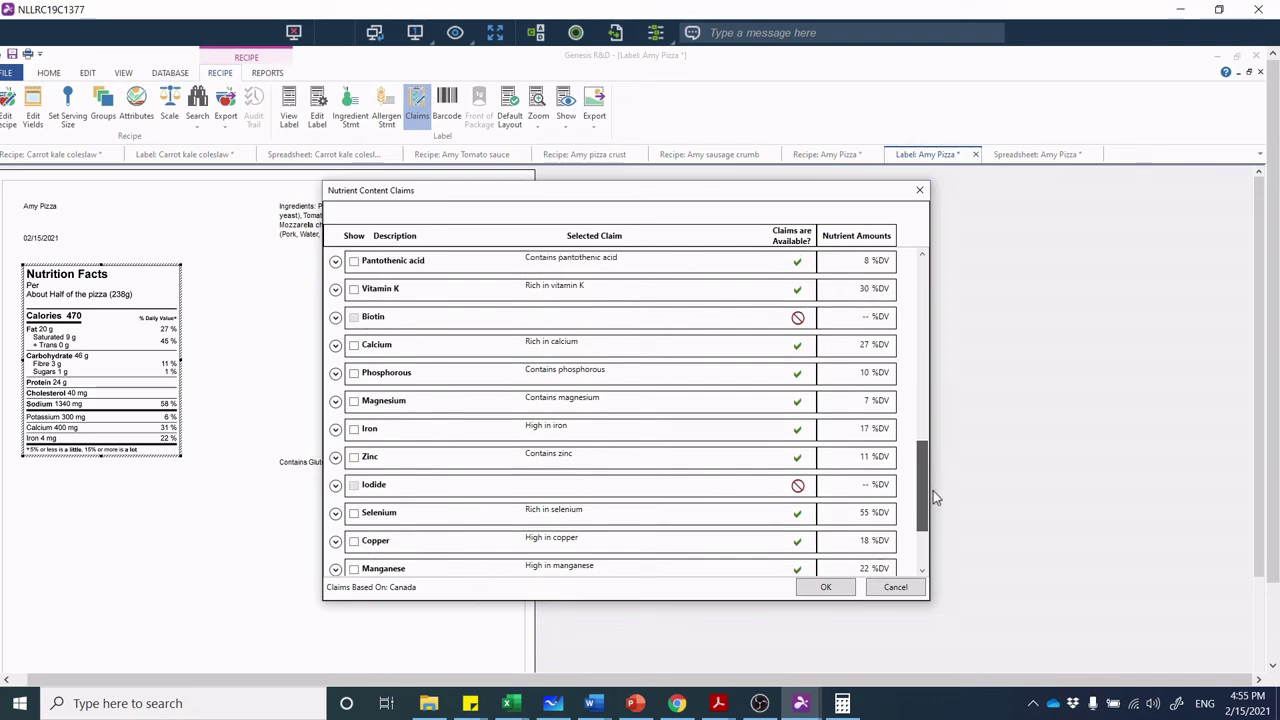
click(787, 347)
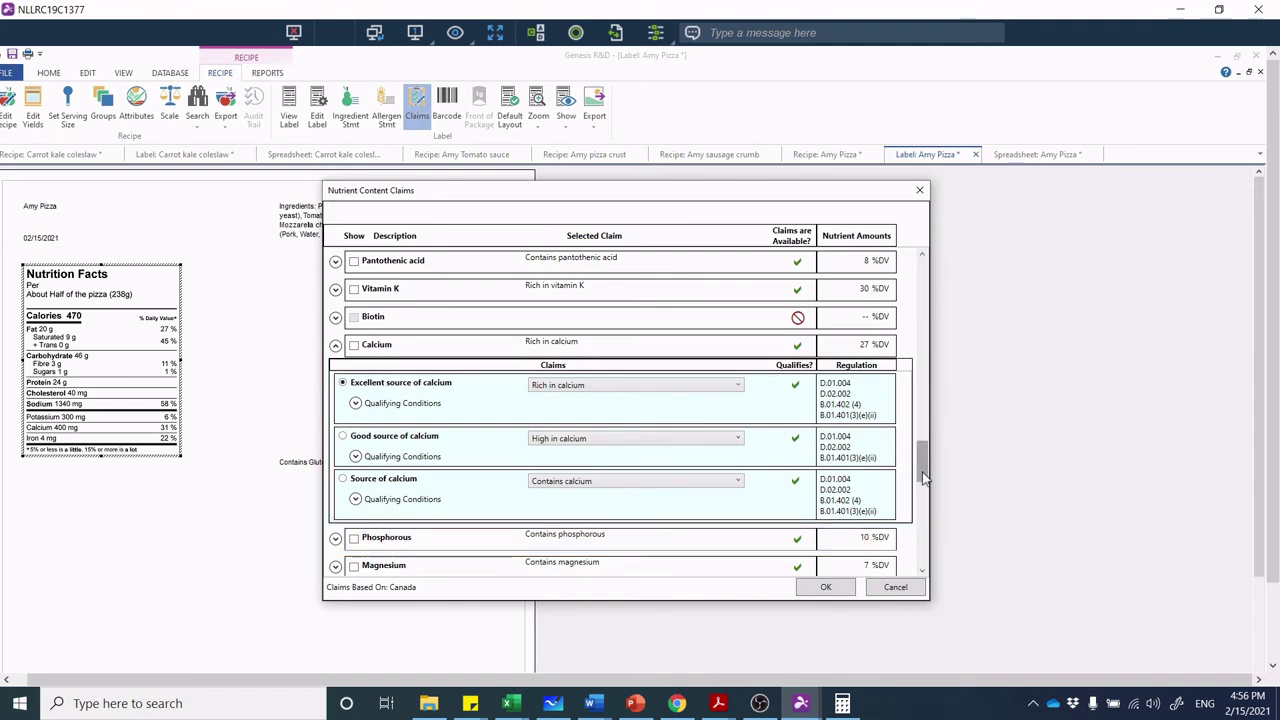
drag(925, 478, 939, 544)
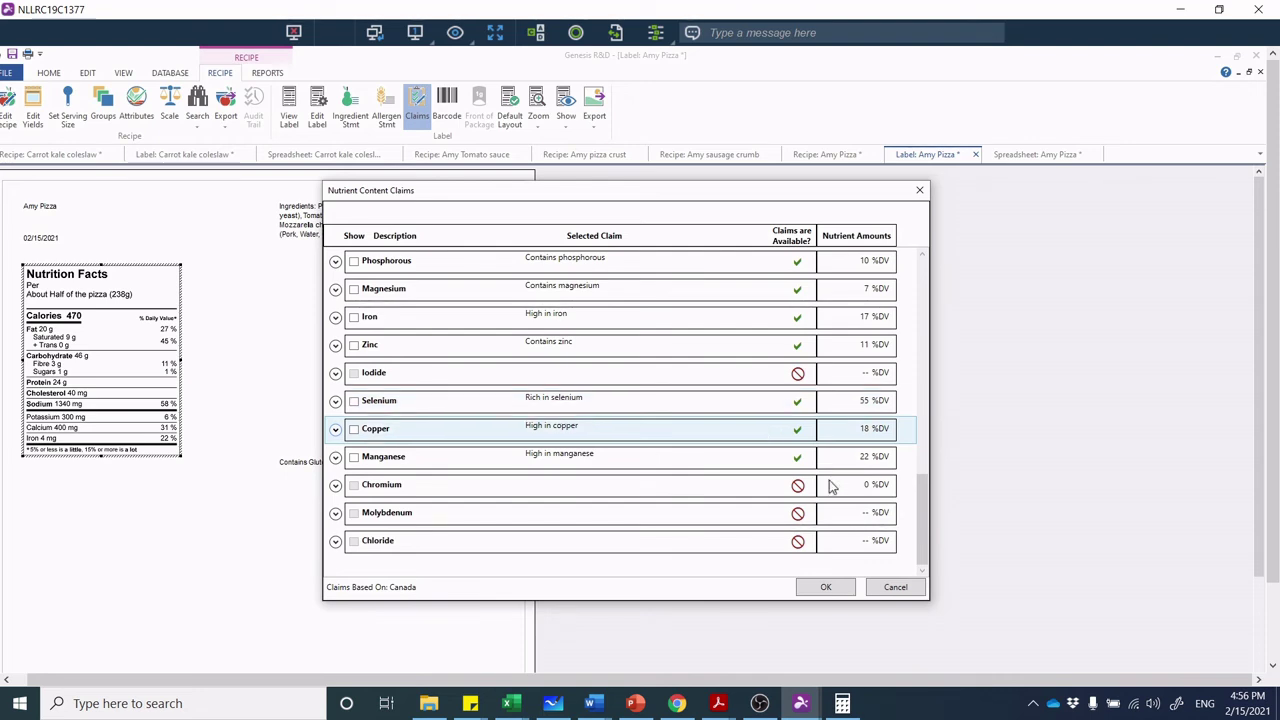
click(893, 588)
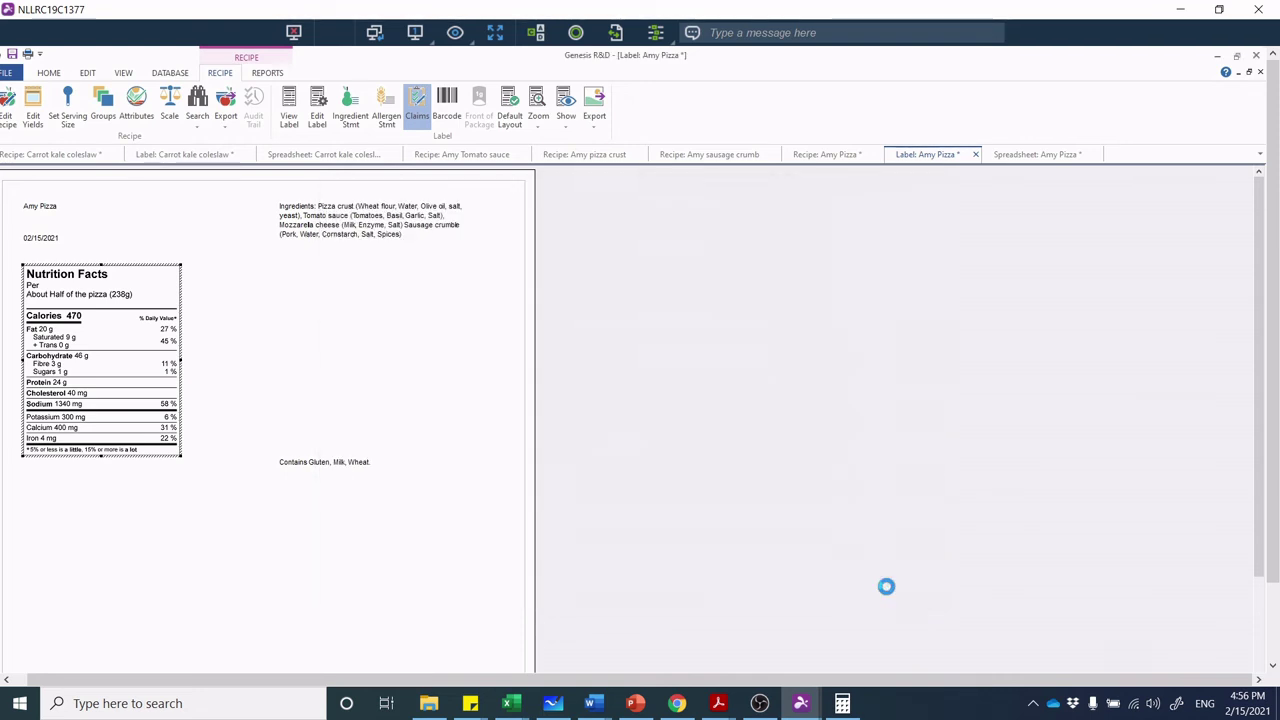
click(417, 110)
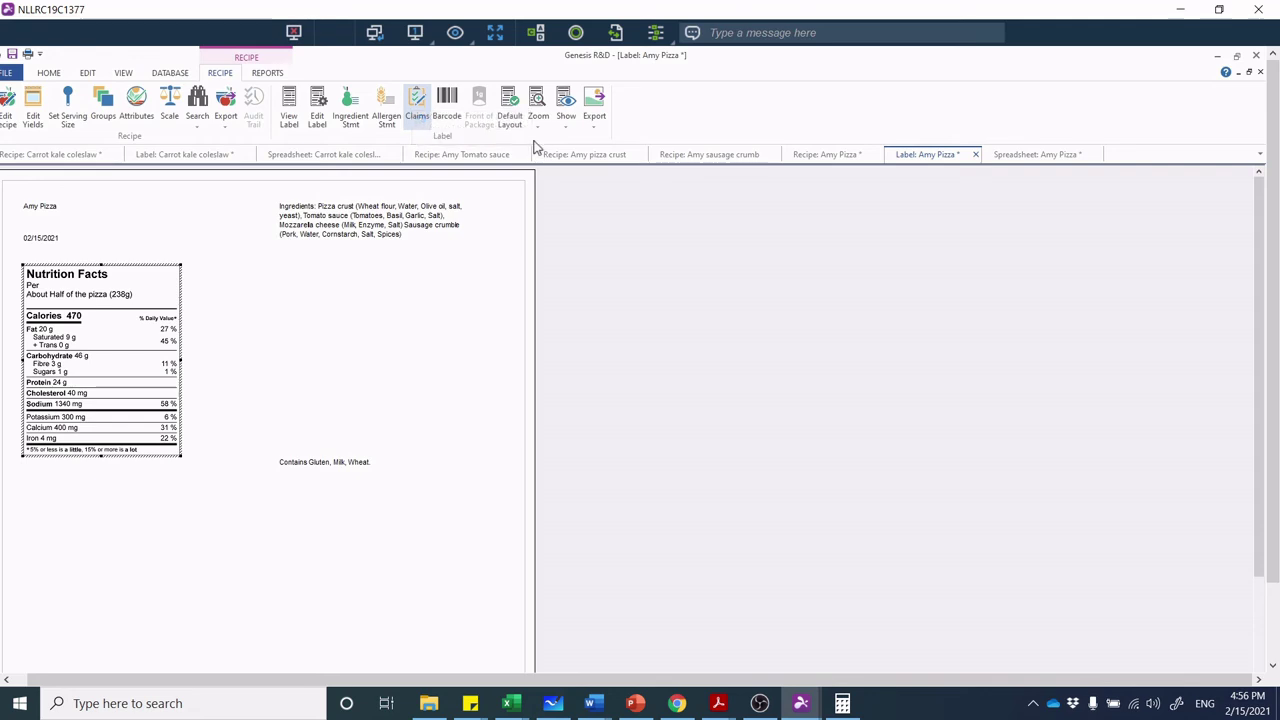
click(447, 110)
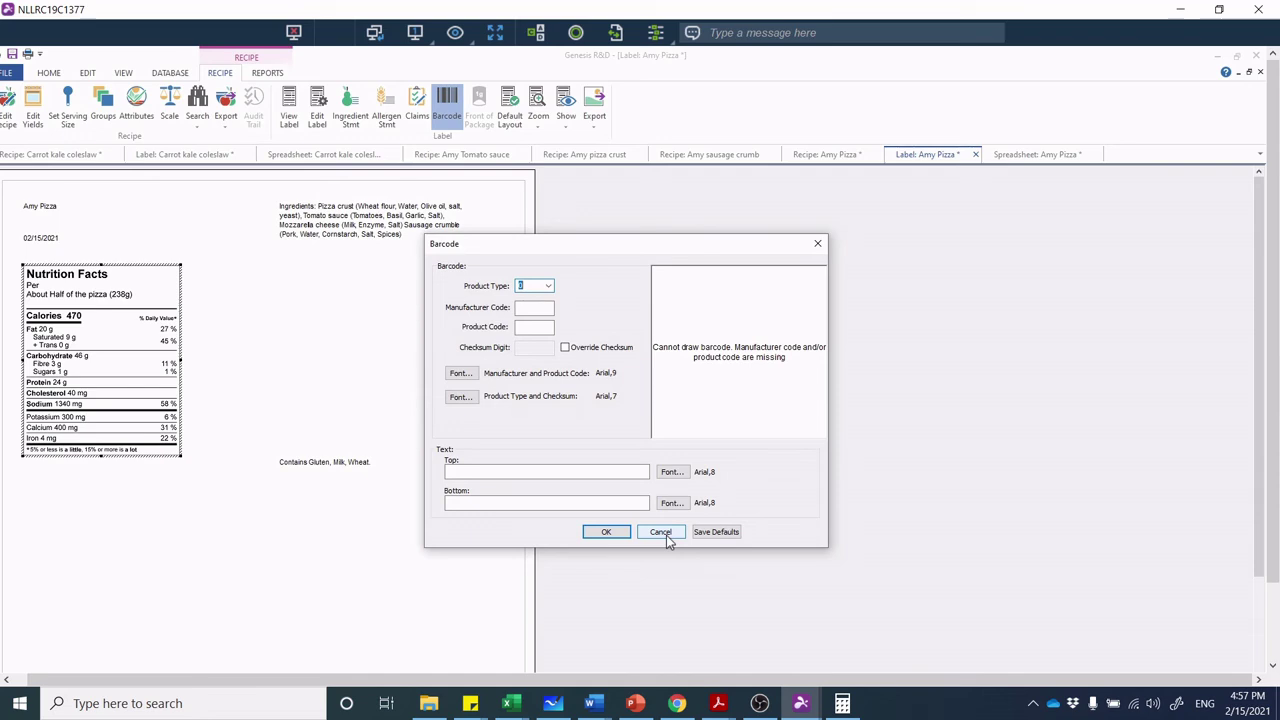
click(664, 535)
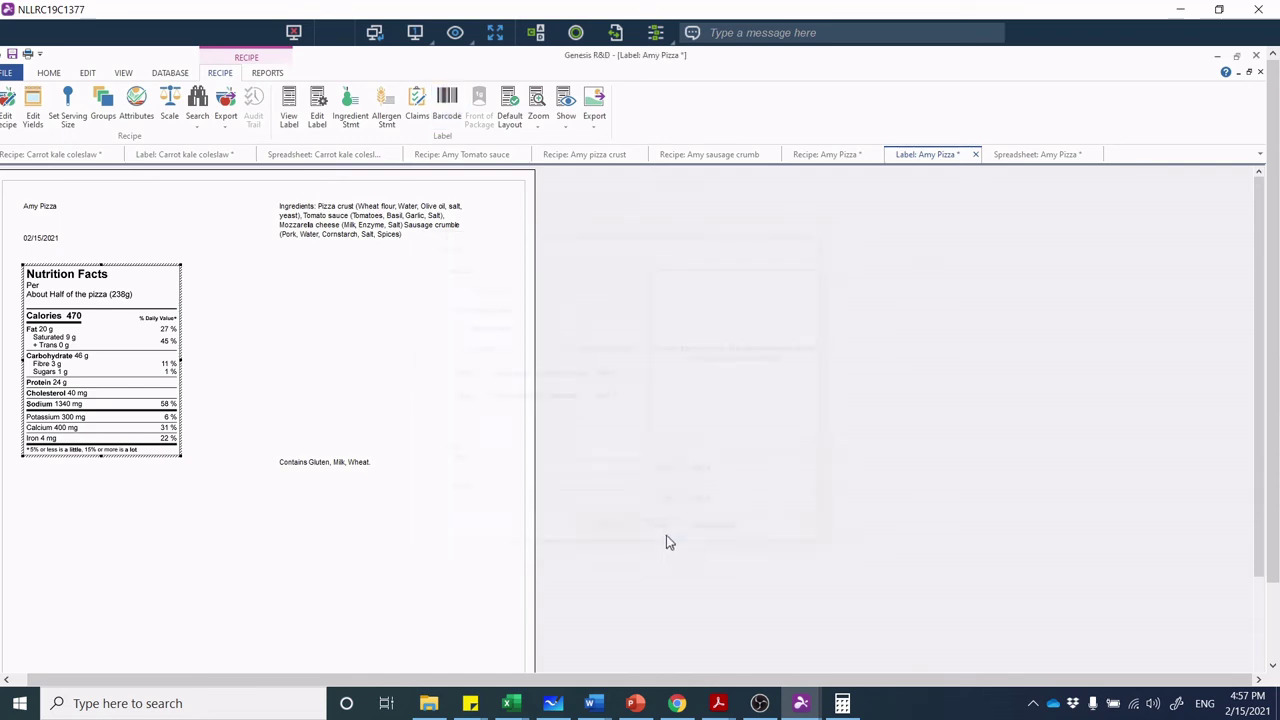
click(510, 110)
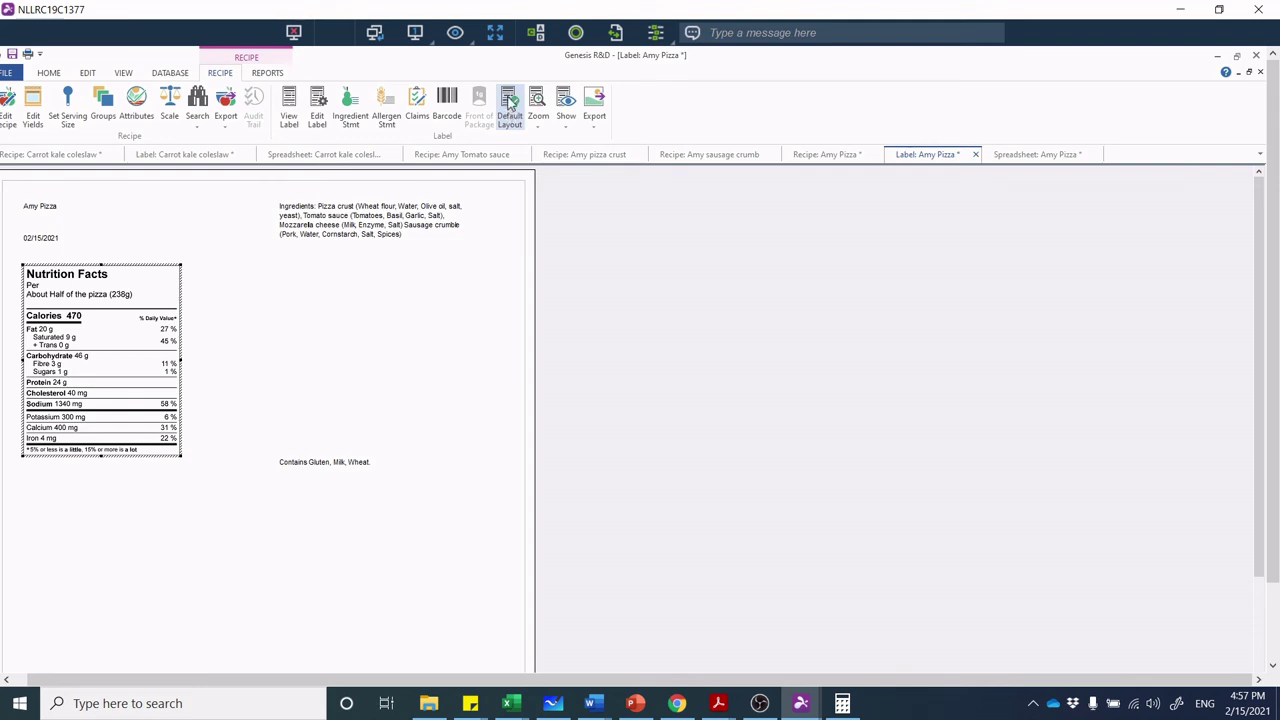
click(511, 104)
click(514, 121)
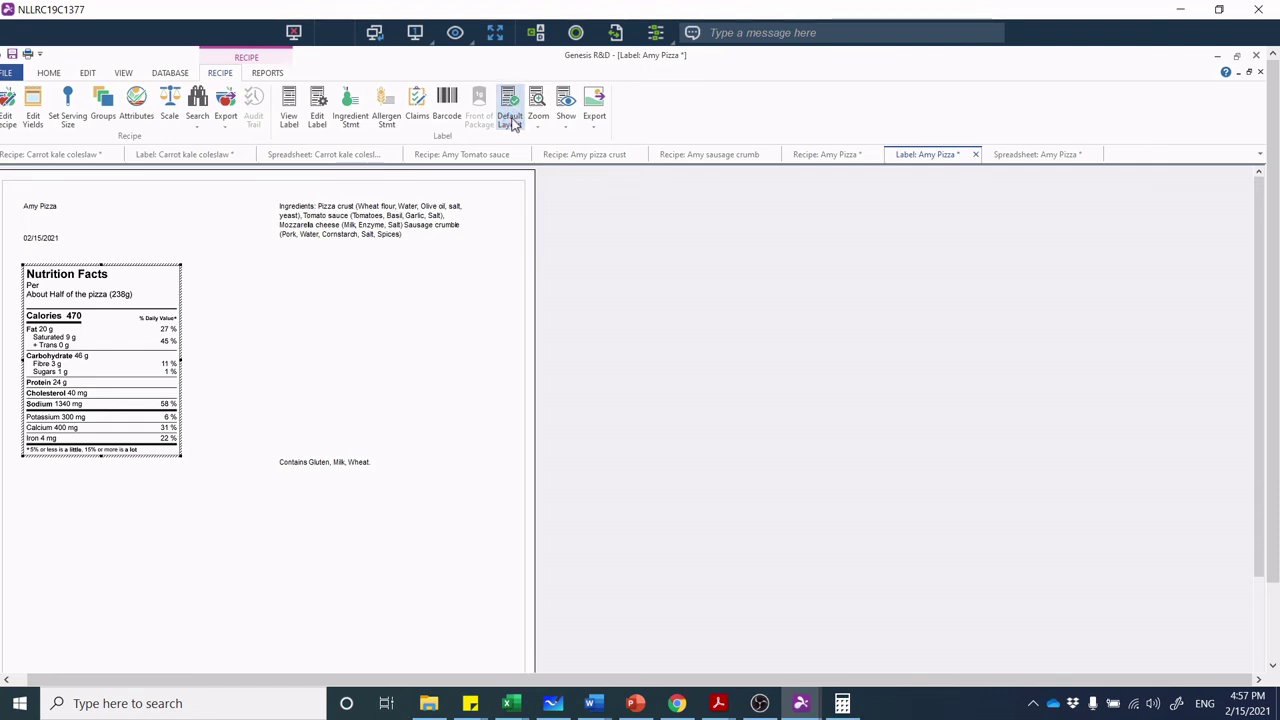
click(566, 115)
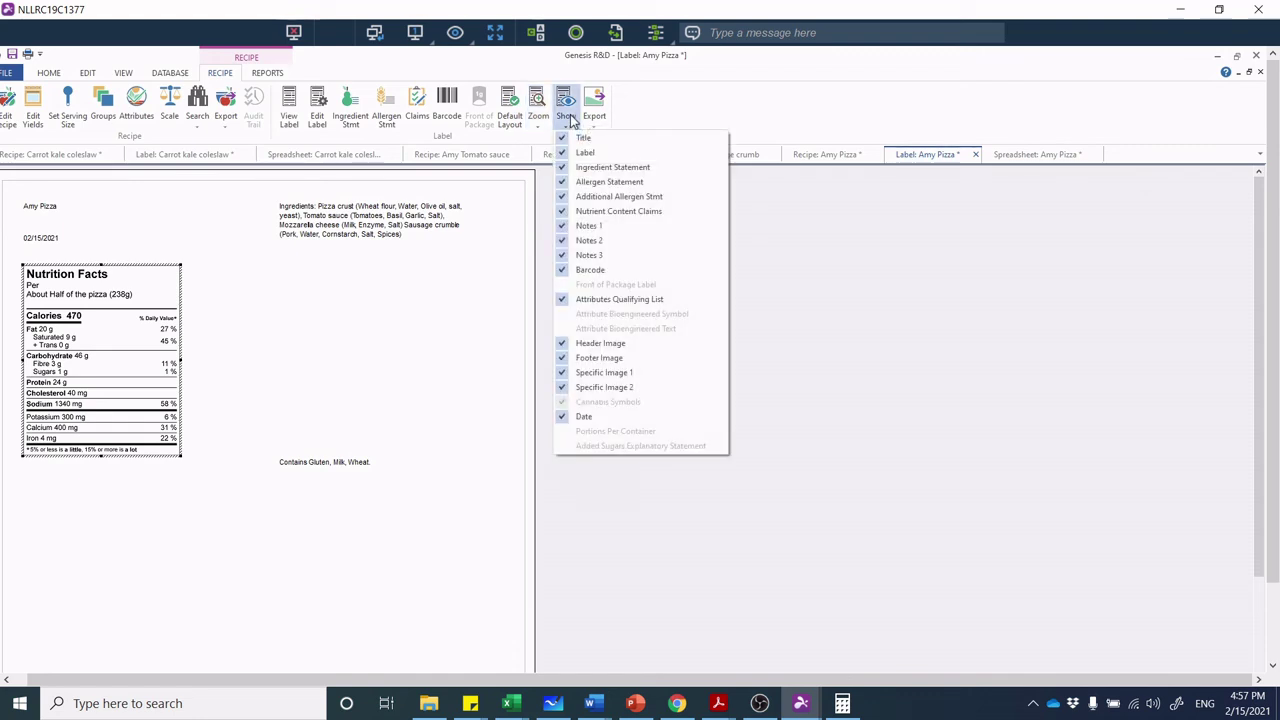
click(511, 115)
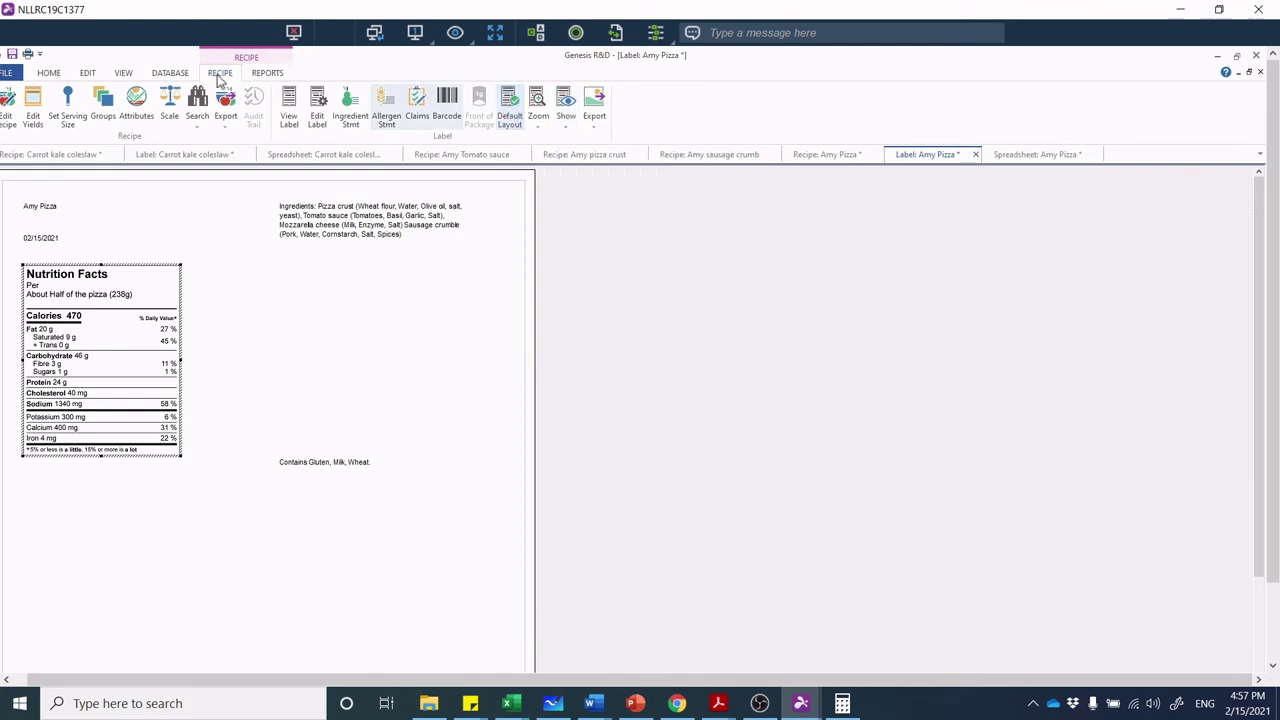
click(316, 108)
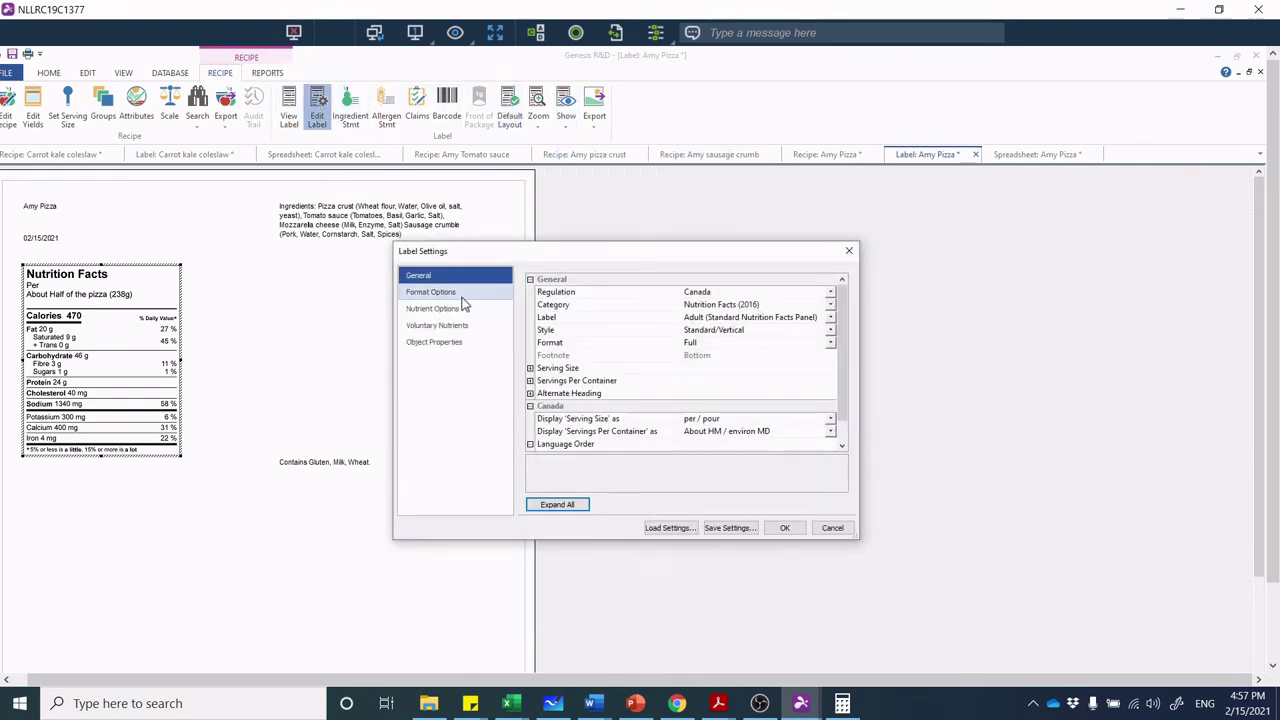
click(450, 294)
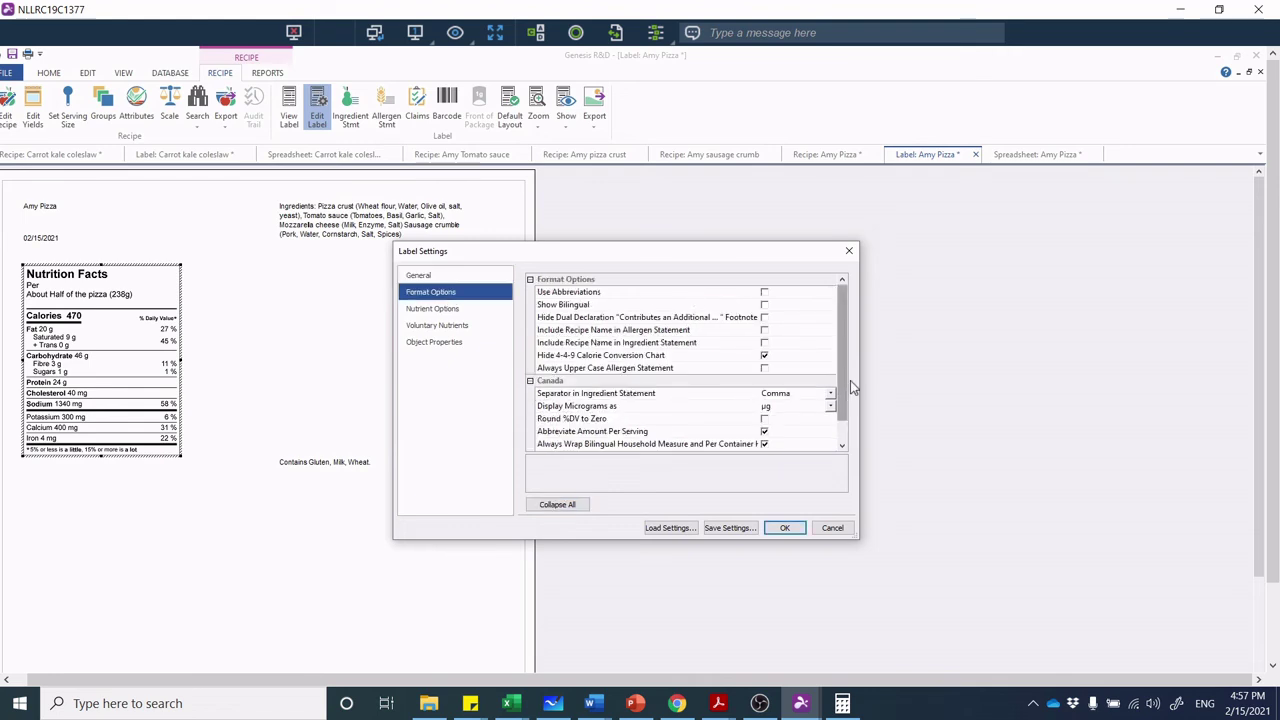
click(844, 428)
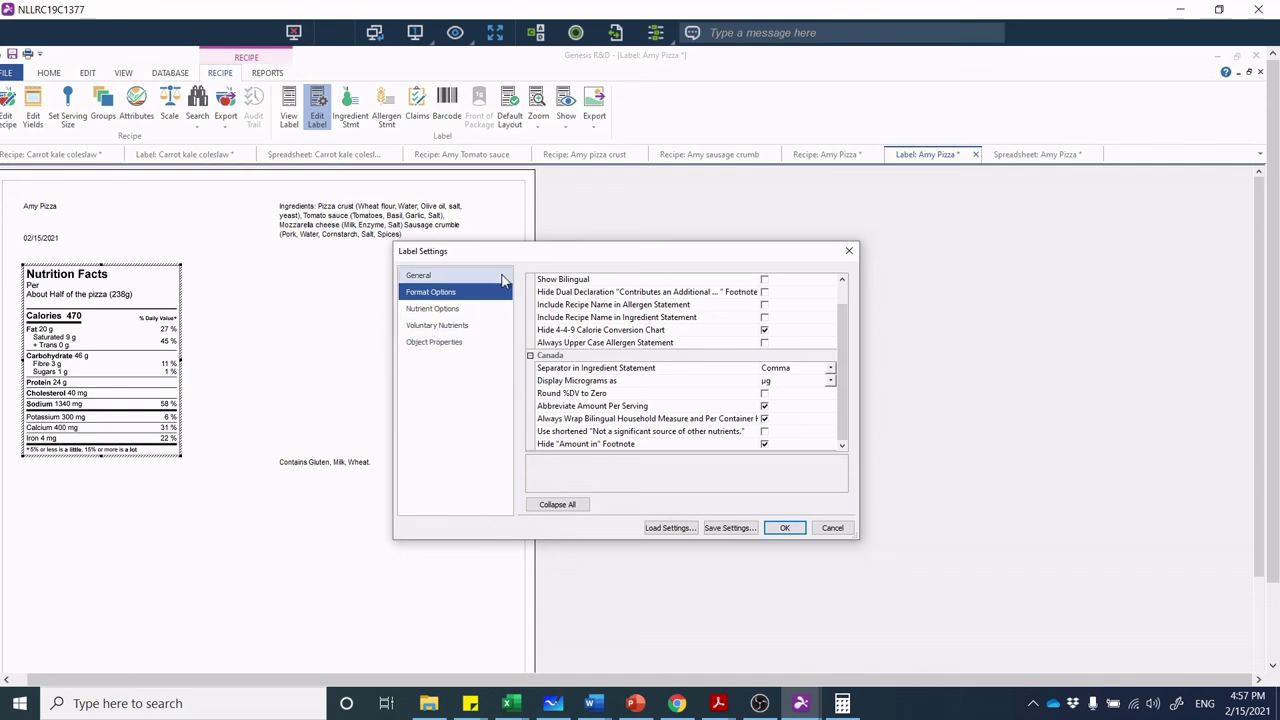
click(452, 344)
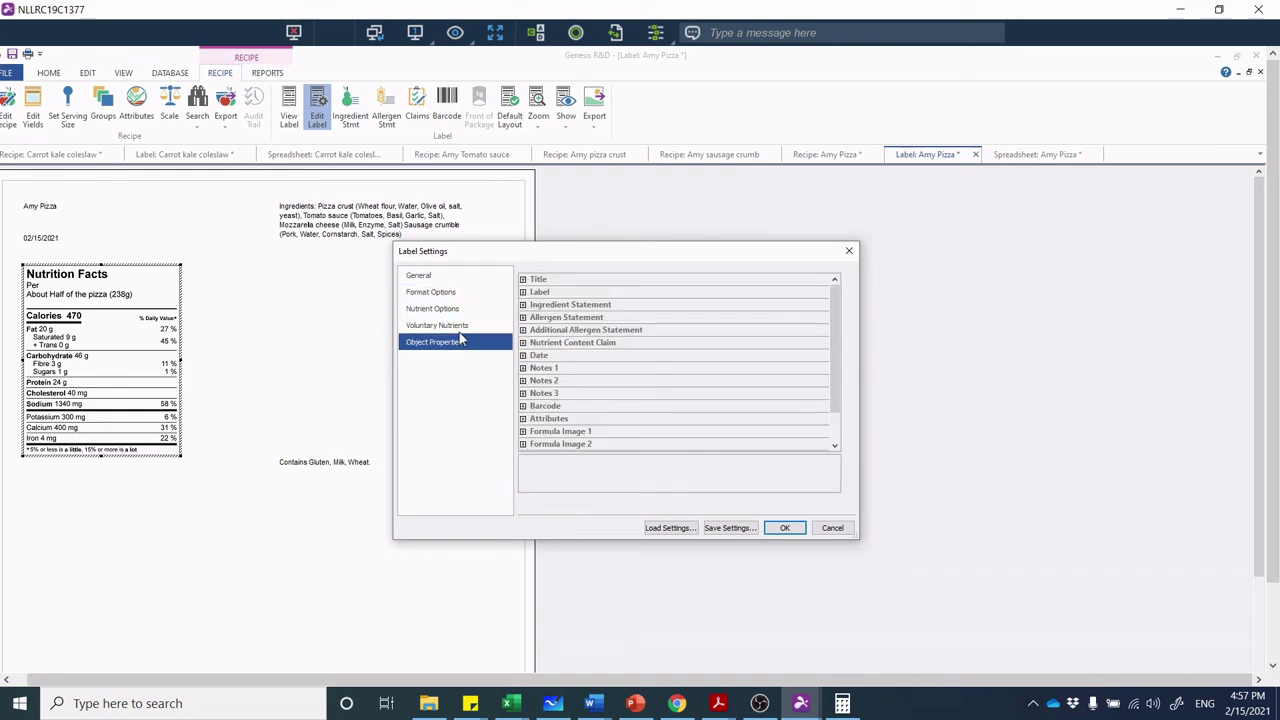
click(447, 296)
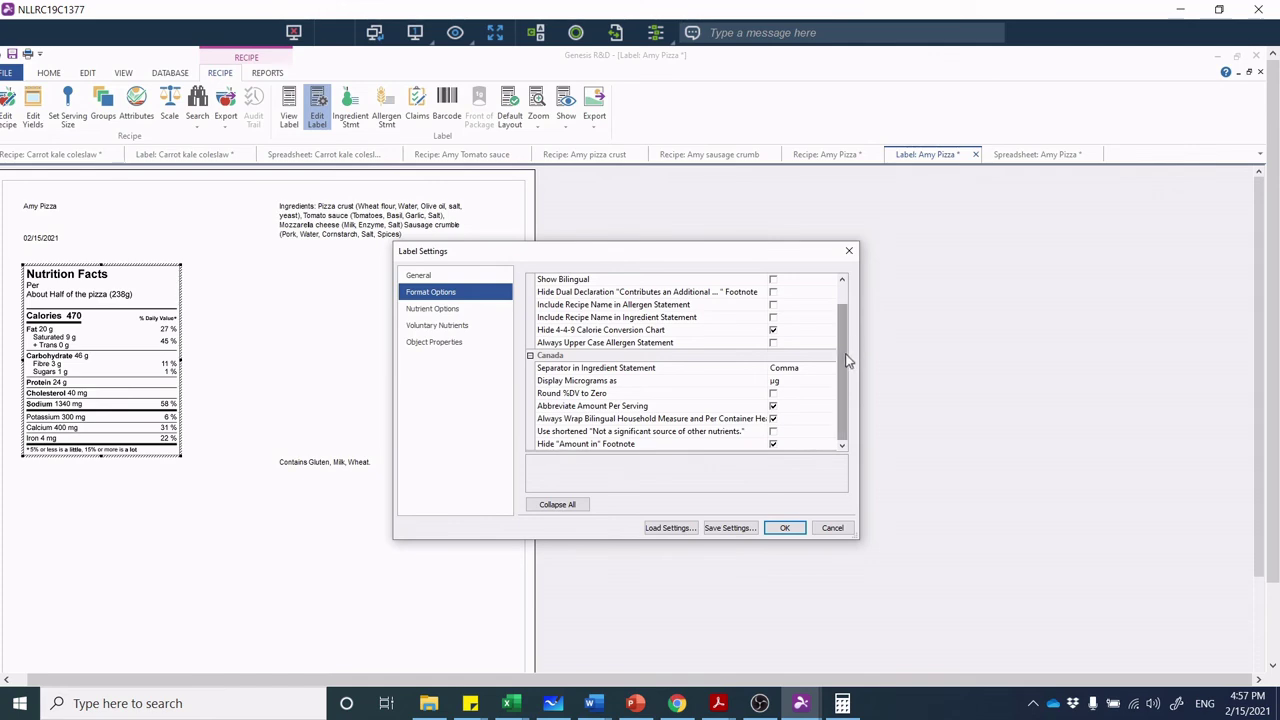
drag(848, 360, 812, 308)
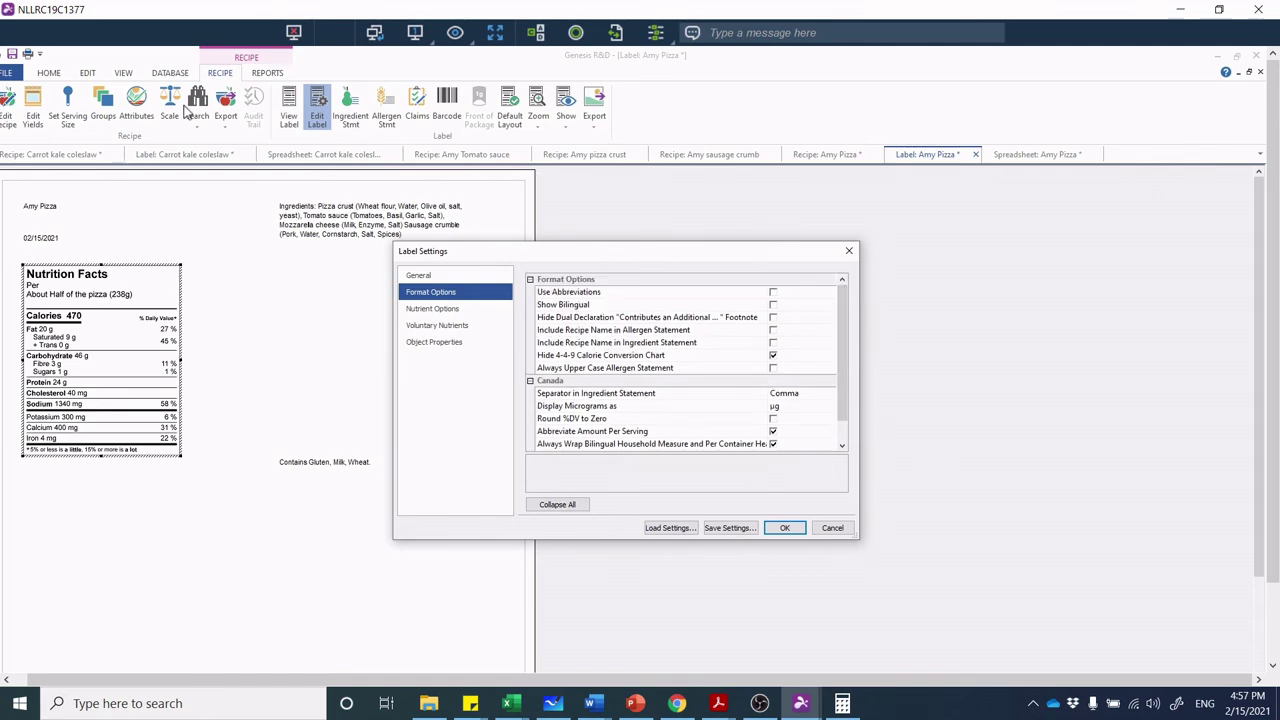
click(48, 80)
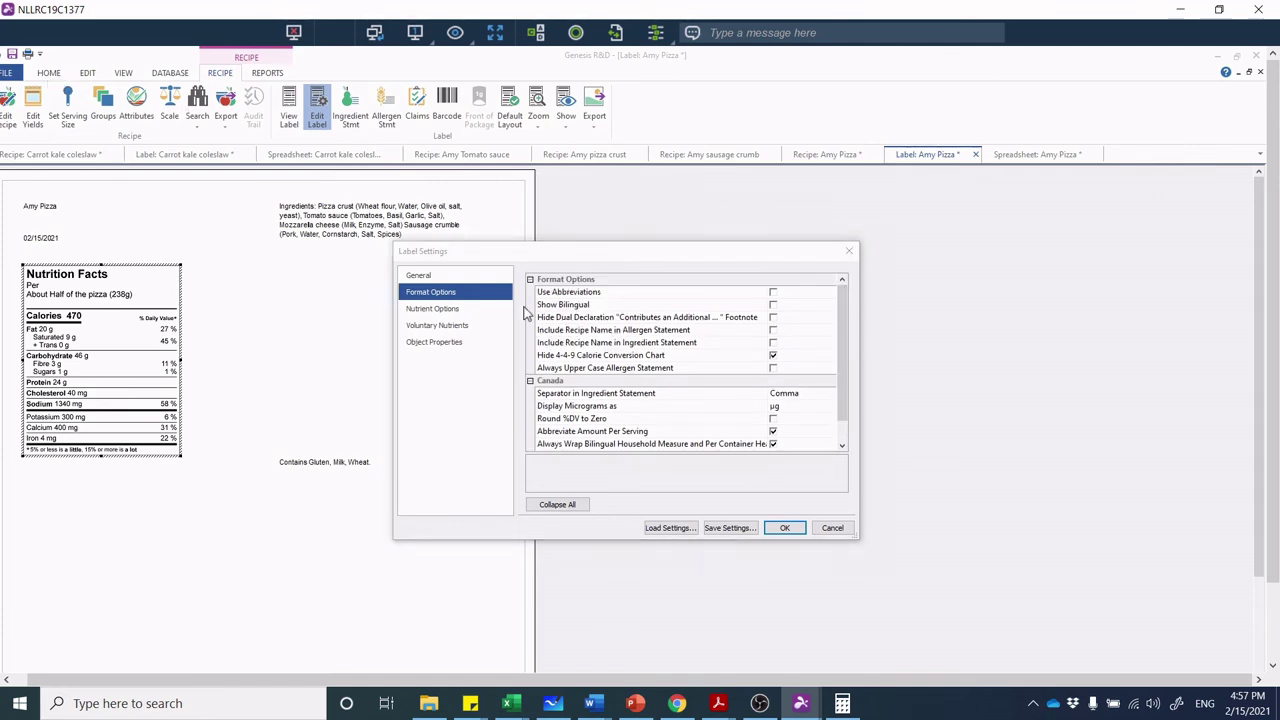
Close Label Settings without changes and switch to the HOME ribbon
click(840, 527)
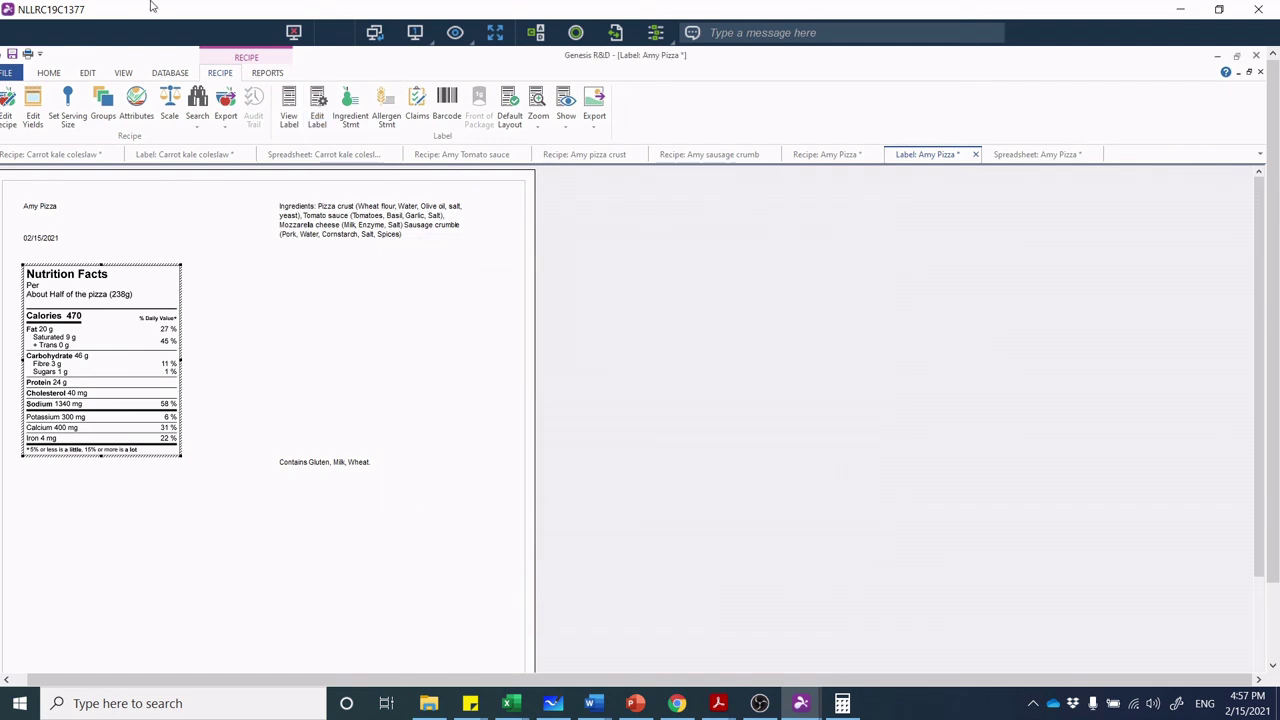
click(56, 80)
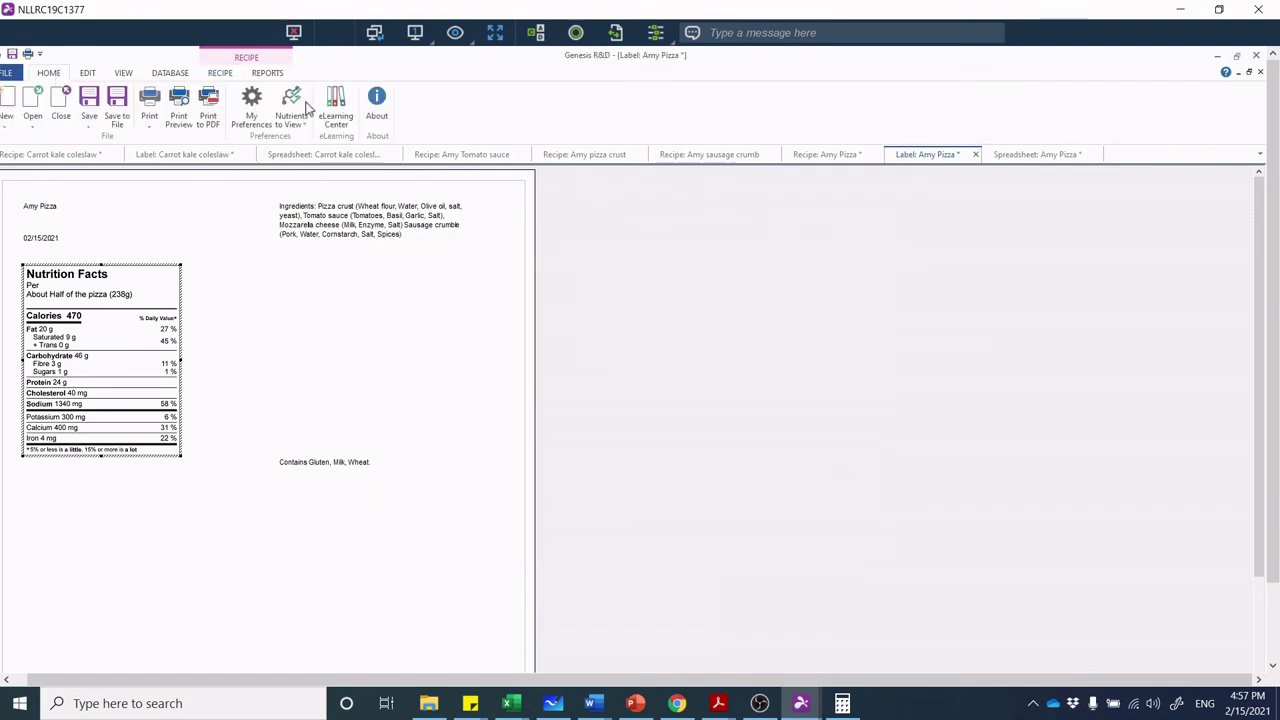